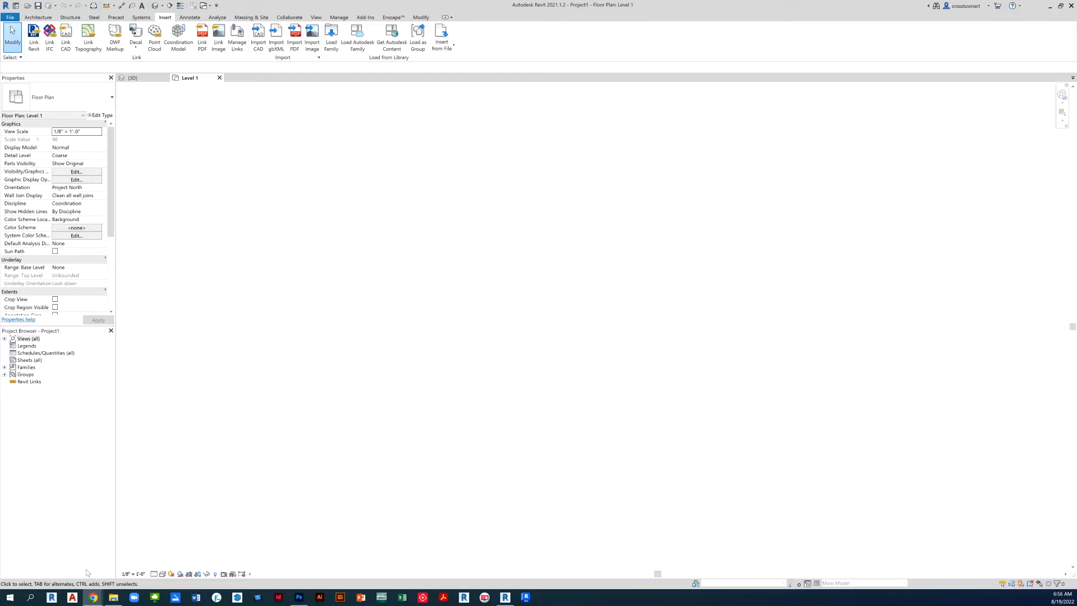
- Open the recent project "24X24 8-19-2022 (for reconstruction).rvt", review its 3D building model, and close it again
click(13, 17)
scroll(65, 136, up, 1)
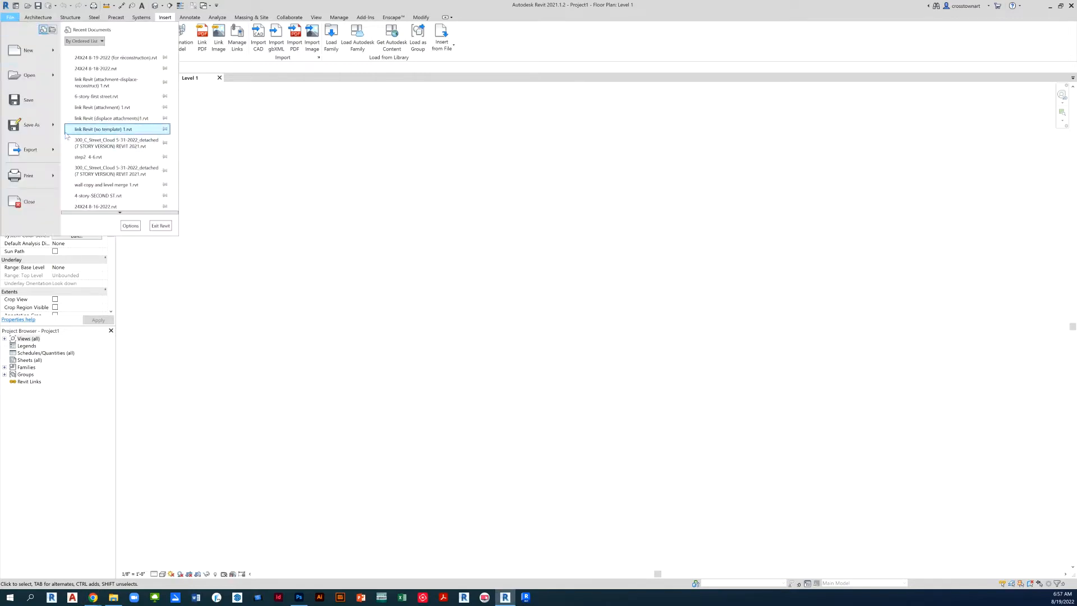
click(116, 58)
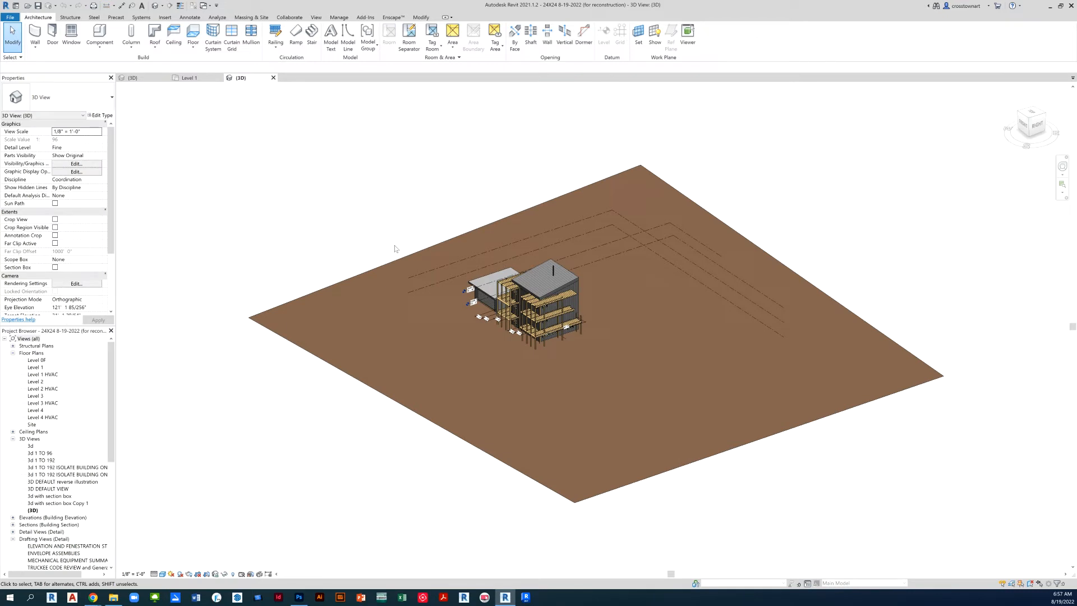
scroll(532, 276, up, 5)
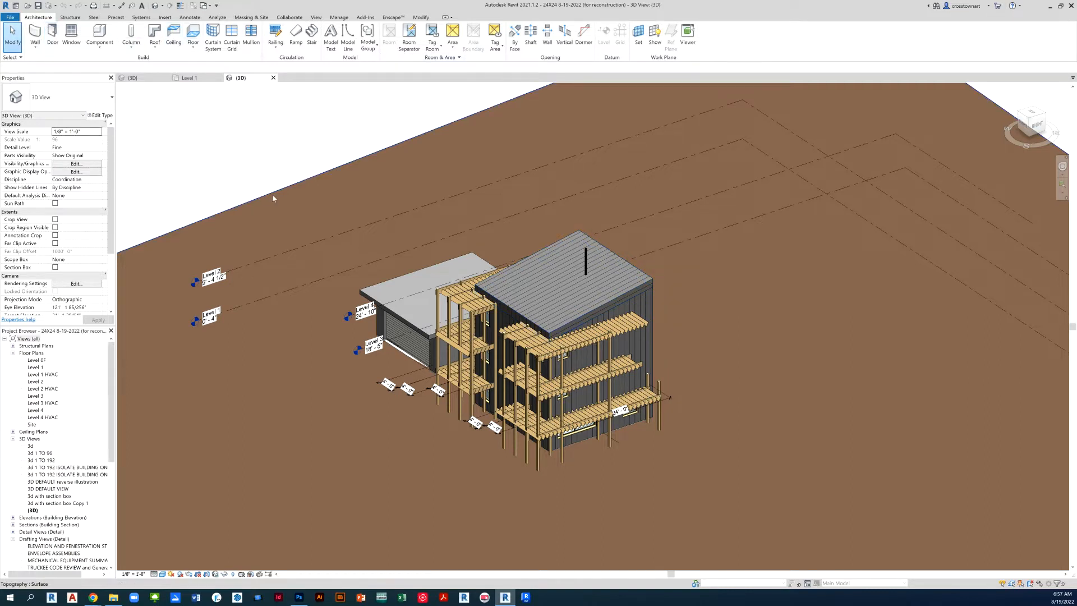
click(13, 17)
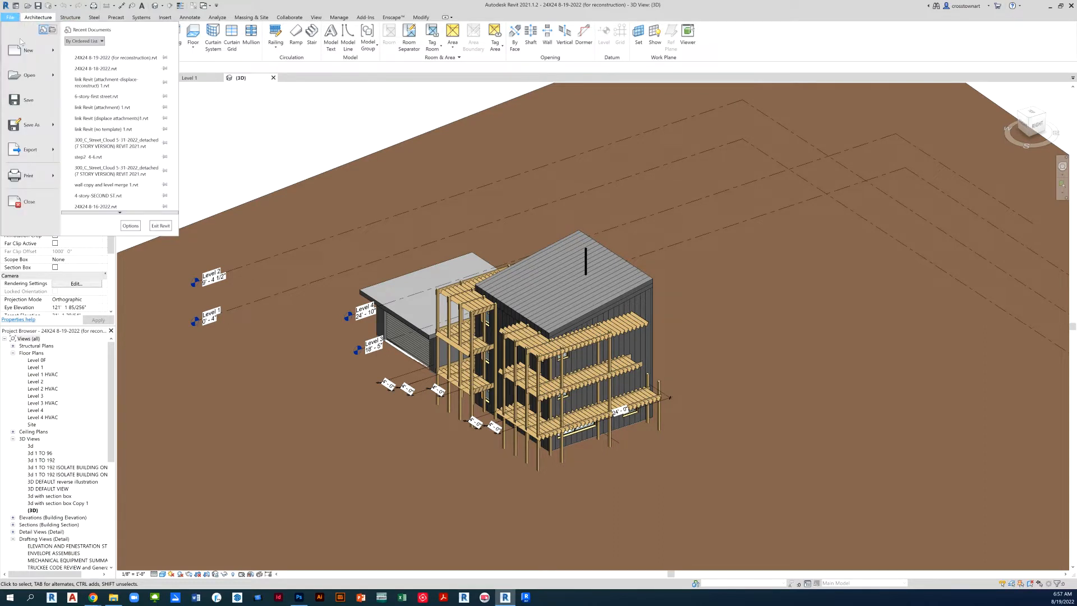
click(44, 203)
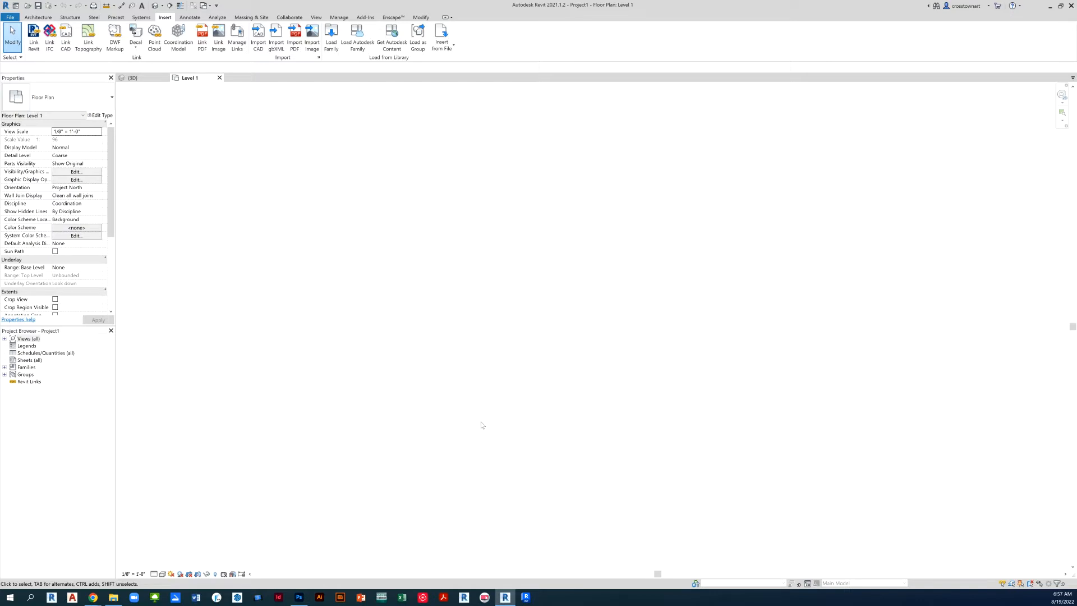
- Link the Revit file "24X24 8-19-2022 (for reconstruction).rvt" into the Level 1 plan with Auto - Internal Origin to Internal Origin positioning
click(36, 39)
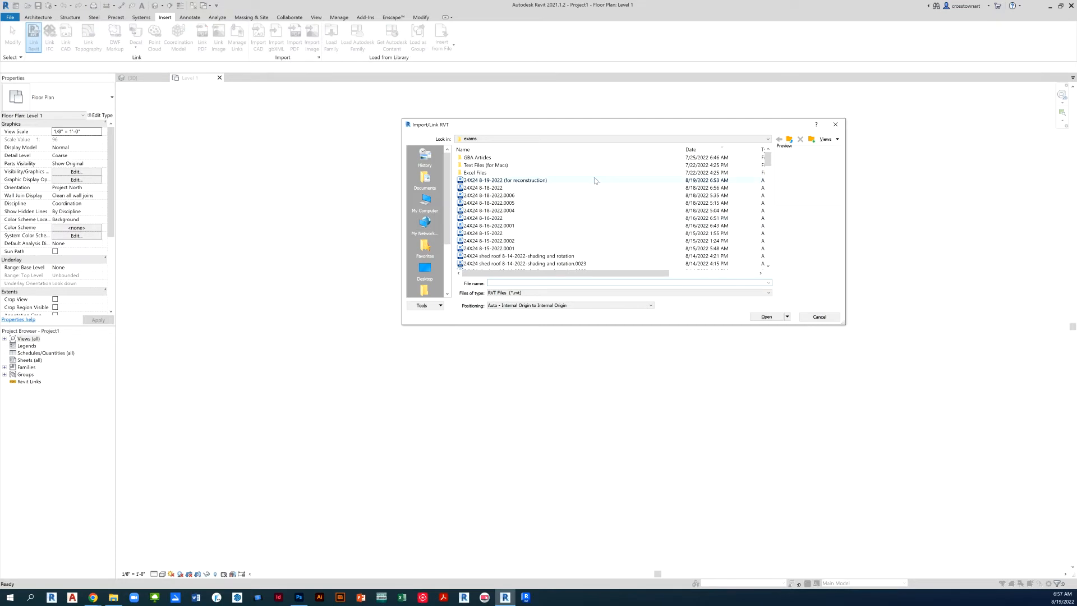
click(551, 180)
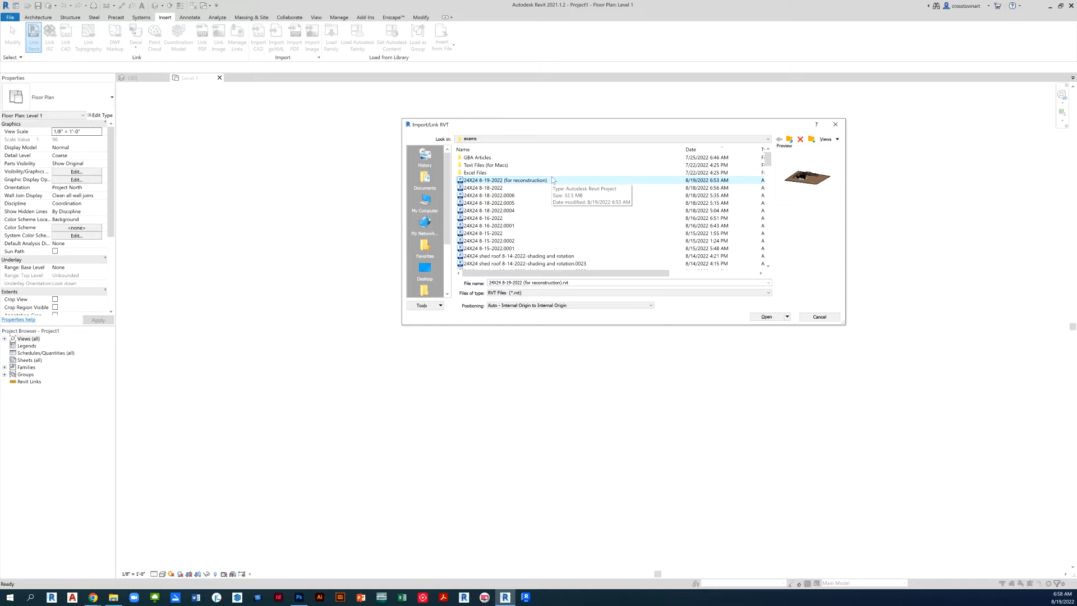
click(765, 317)
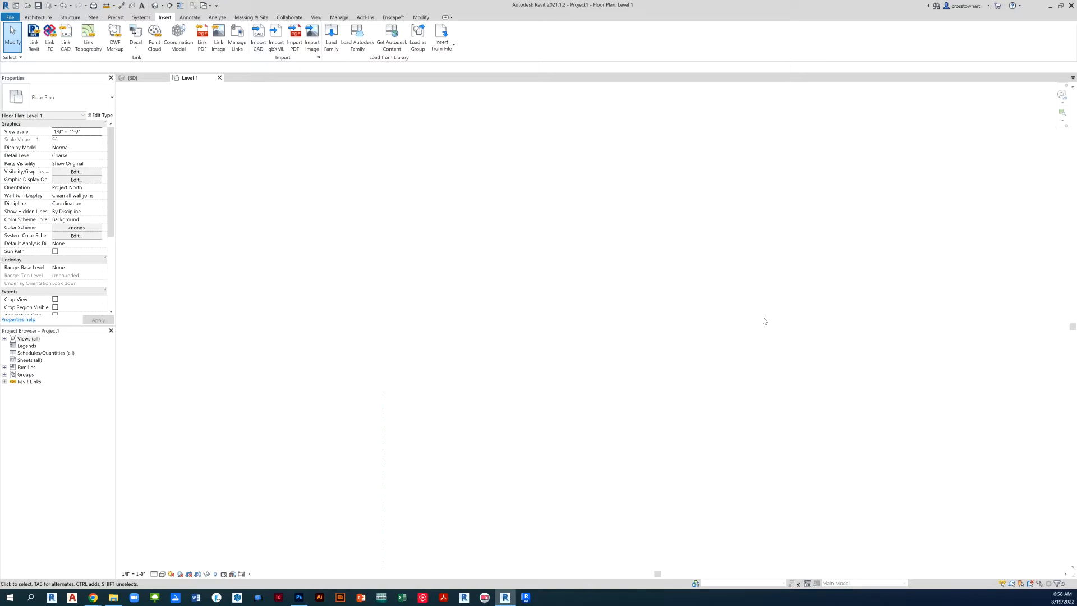
scroll(543, 251, down, 4)
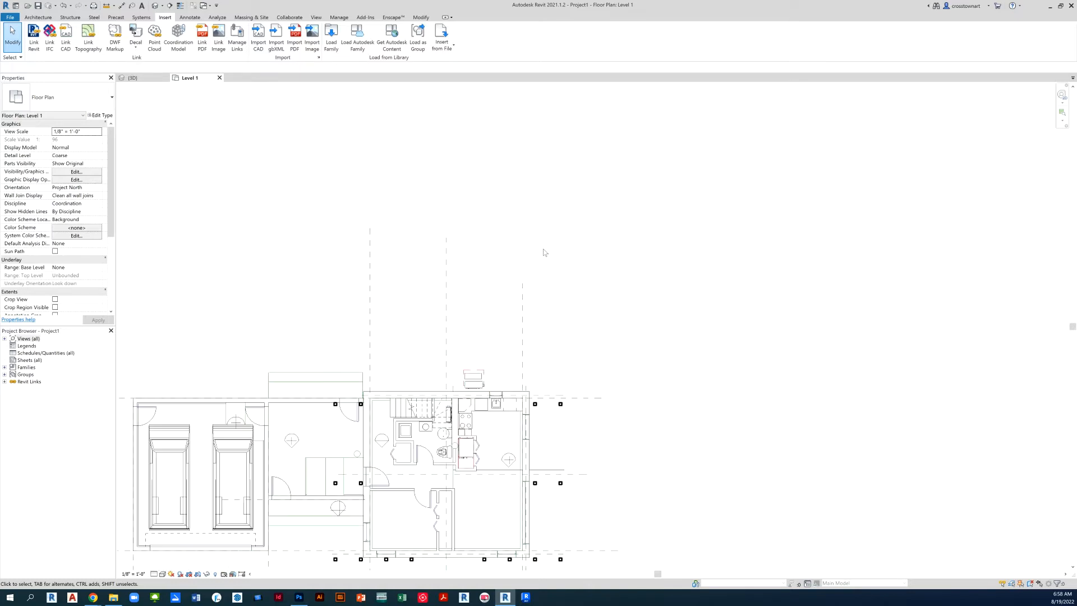
scroll(544, 251, down, 2)
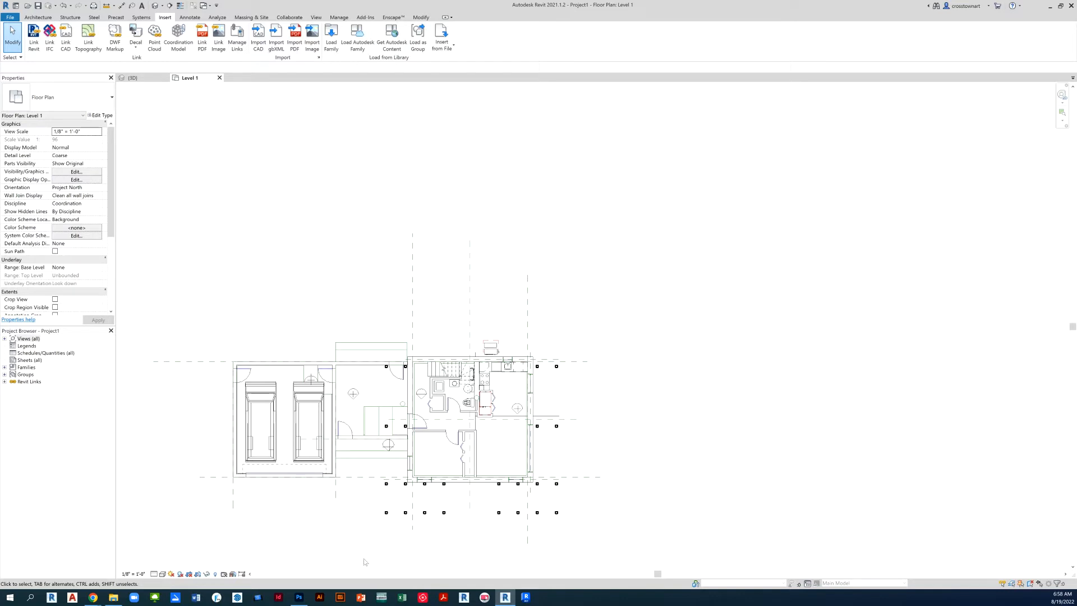
scroll(598, 289, down, 3)
scroll(506, 475, up, 2)
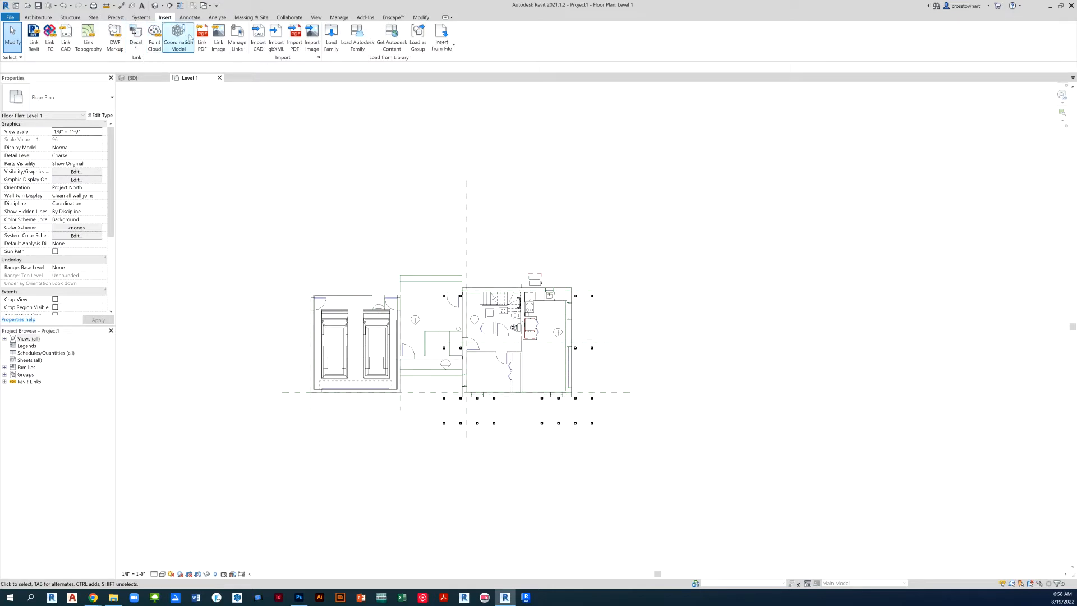
- Expand the project's views and open the Level 1 floor plan
click(5, 339)
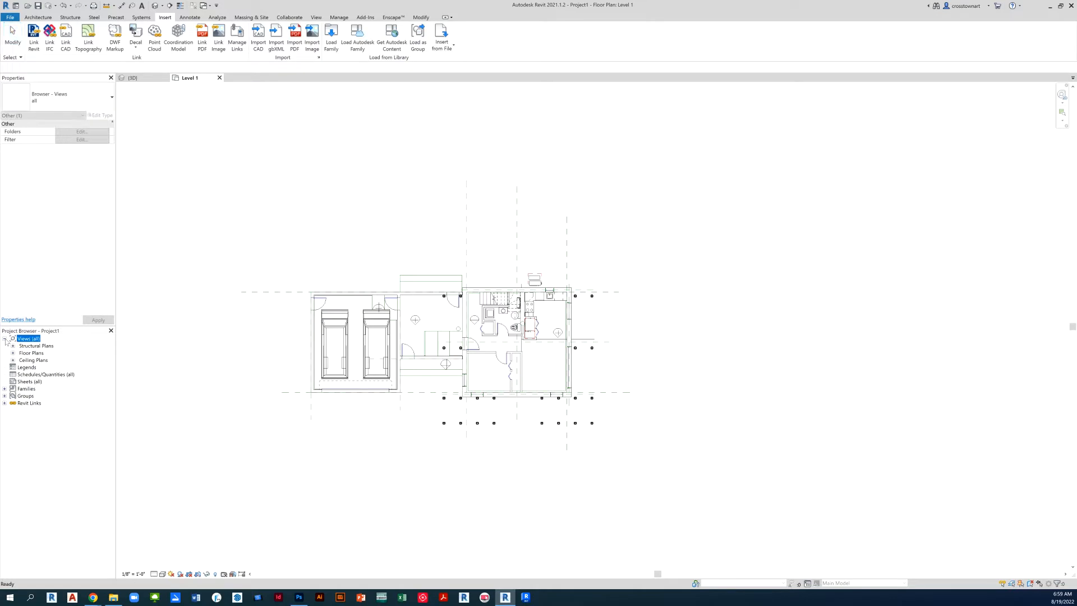
double_click(31, 354)
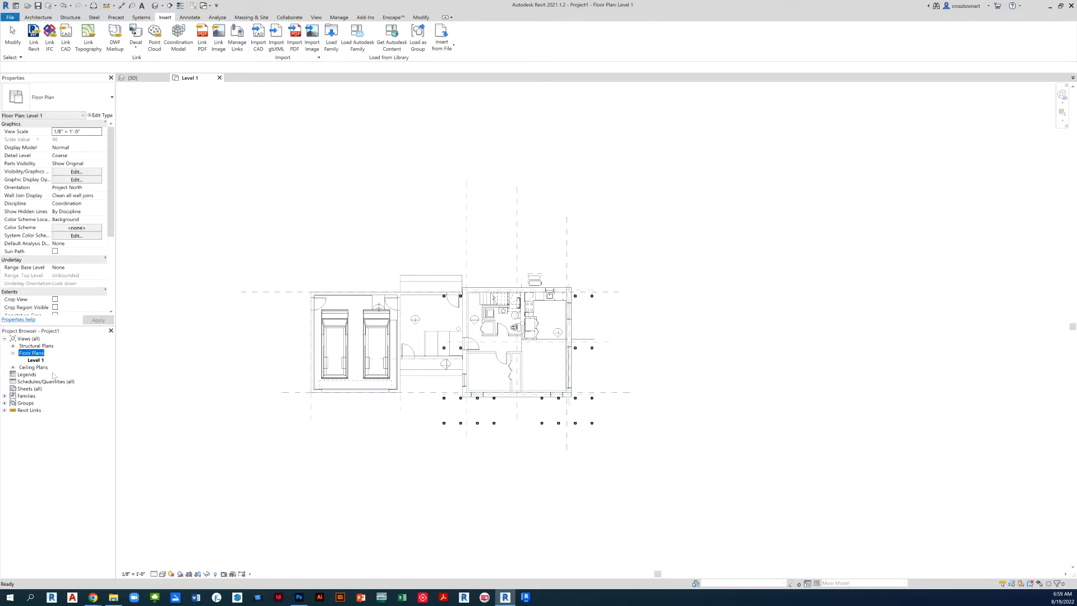
double_click(40, 361)
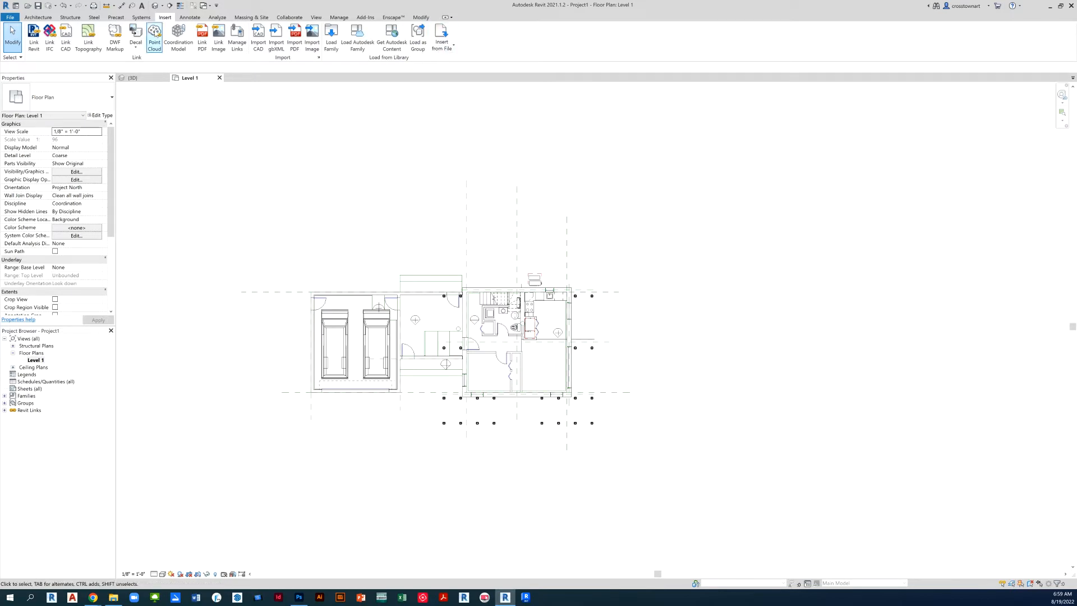
- Place a building elevation marker in the plan, just below the deck posts near the house's lower-left corner
click(315, 17)
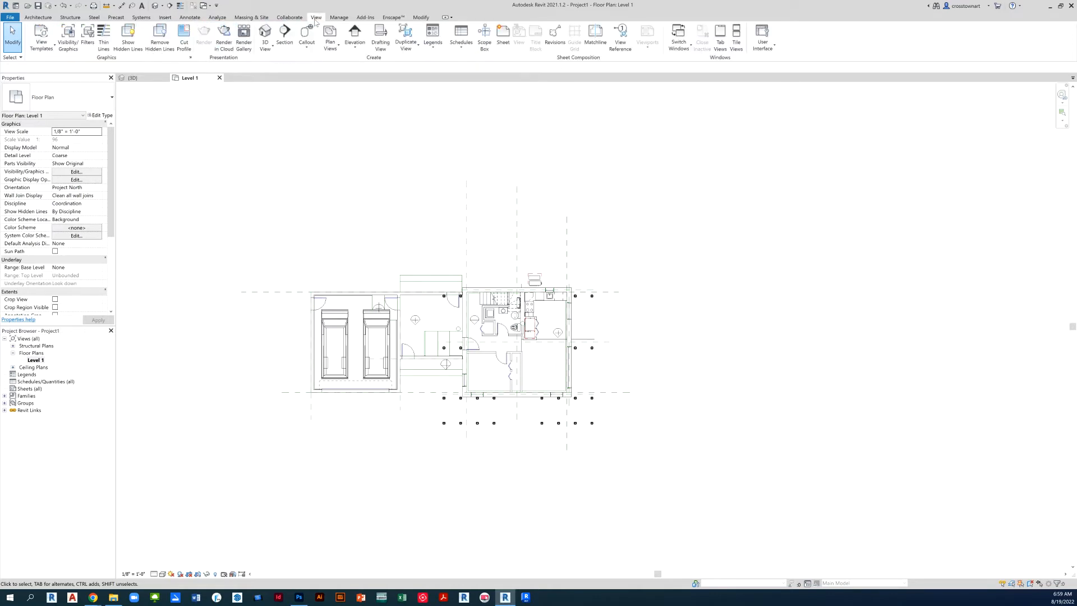
click(354, 35)
scroll(475, 455, up, 2)
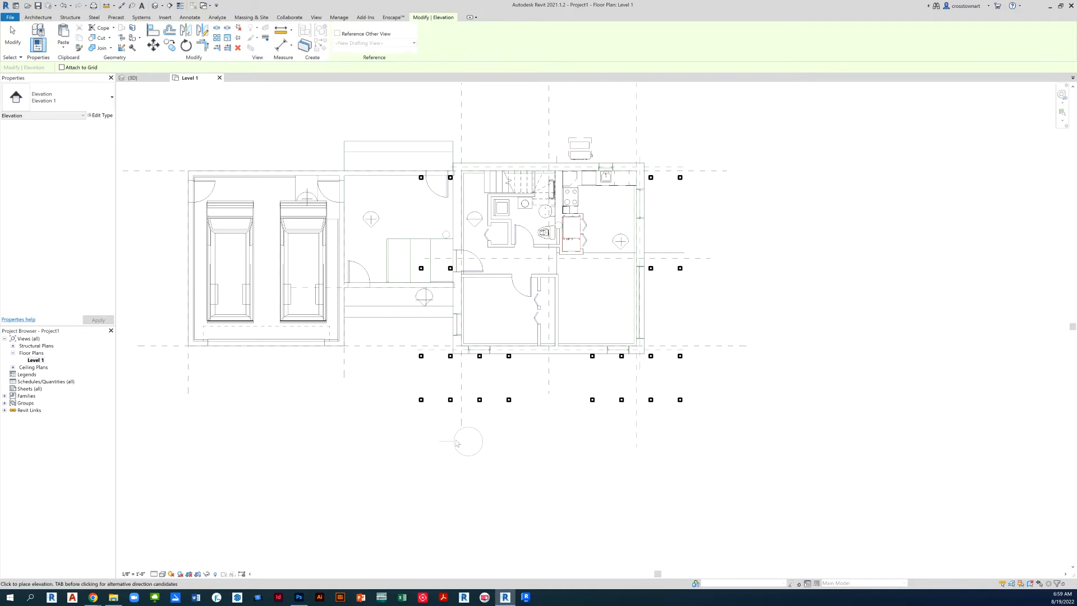
scroll(385, 366, up, 2)
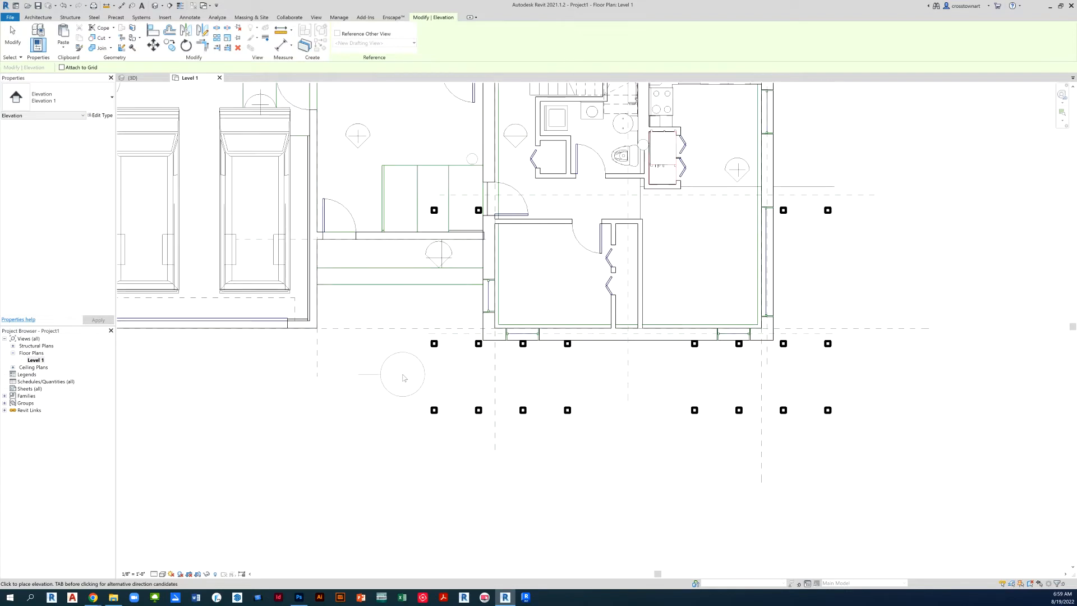
scroll(395, 373, down, 2)
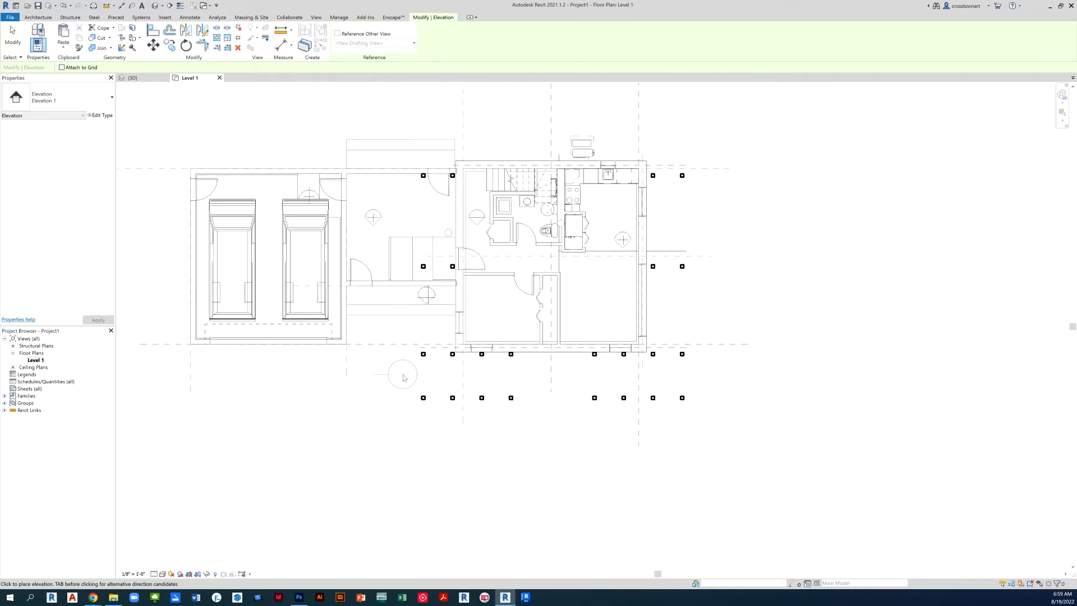
click(432, 431)
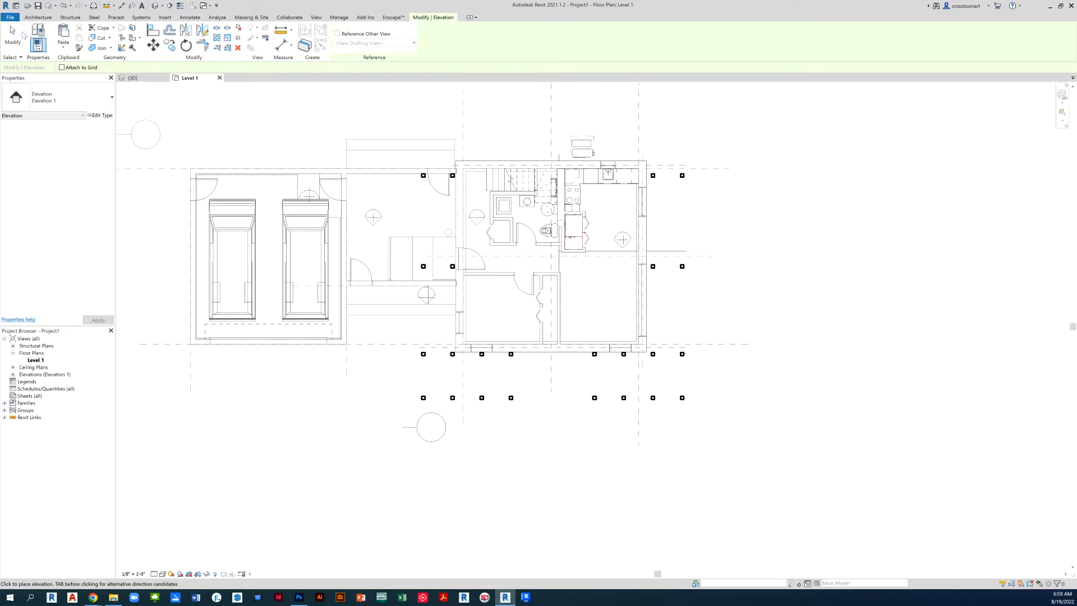
click(12, 35)
click(418, 434)
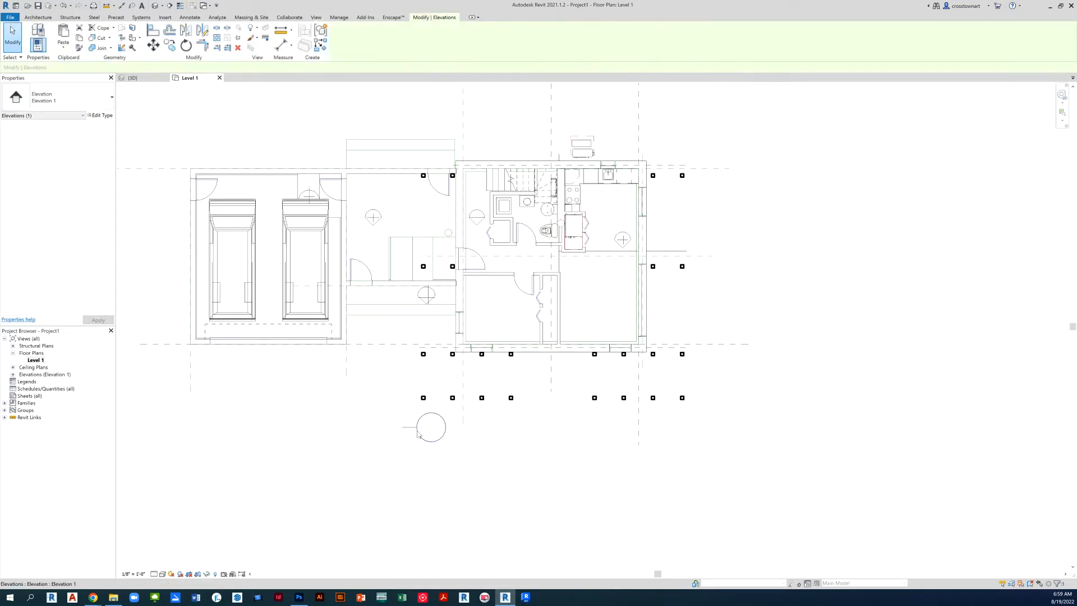
scroll(417, 434, down, 2)
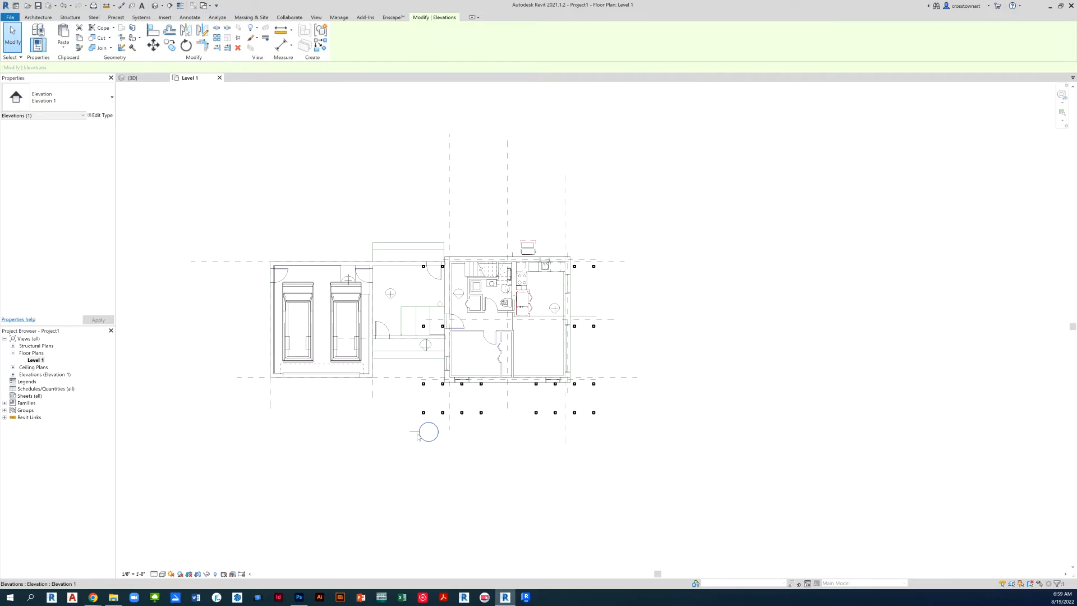
right_click(417, 434)
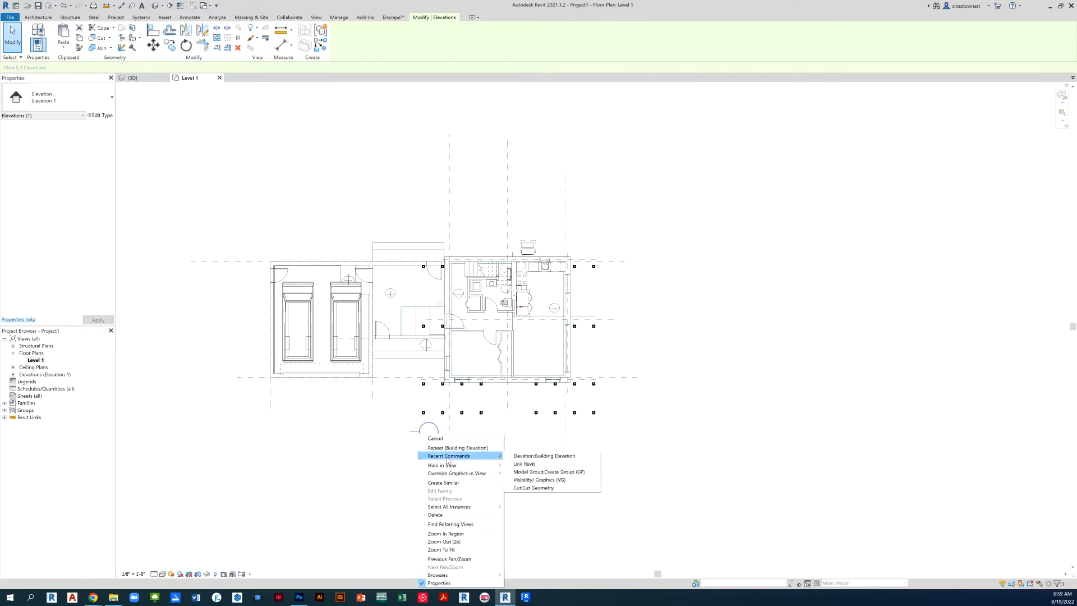
click(368, 485)
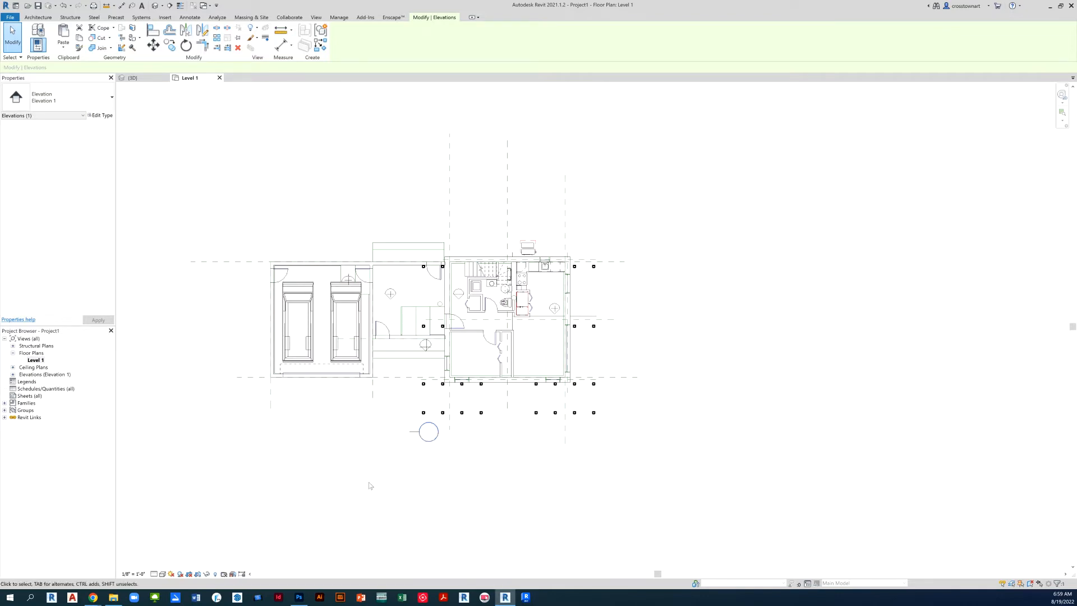
- Extend the elevation's far clip line past the garage, for a far clip offset of about 48 feet
click(412, 433)
scroll(411, 434, down, 2)
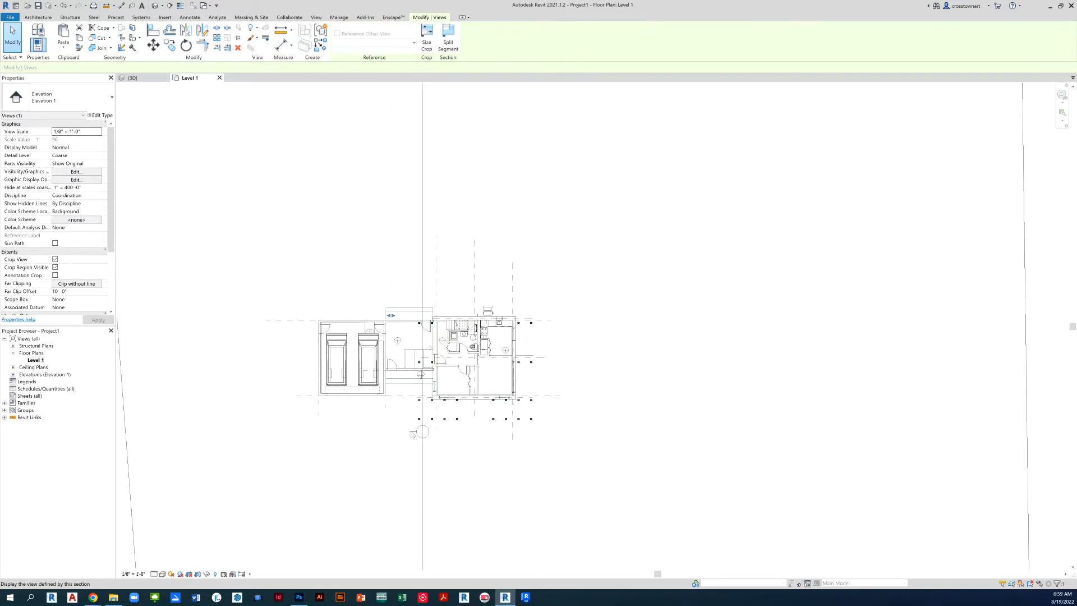
scroll(411, 434, down, 1)
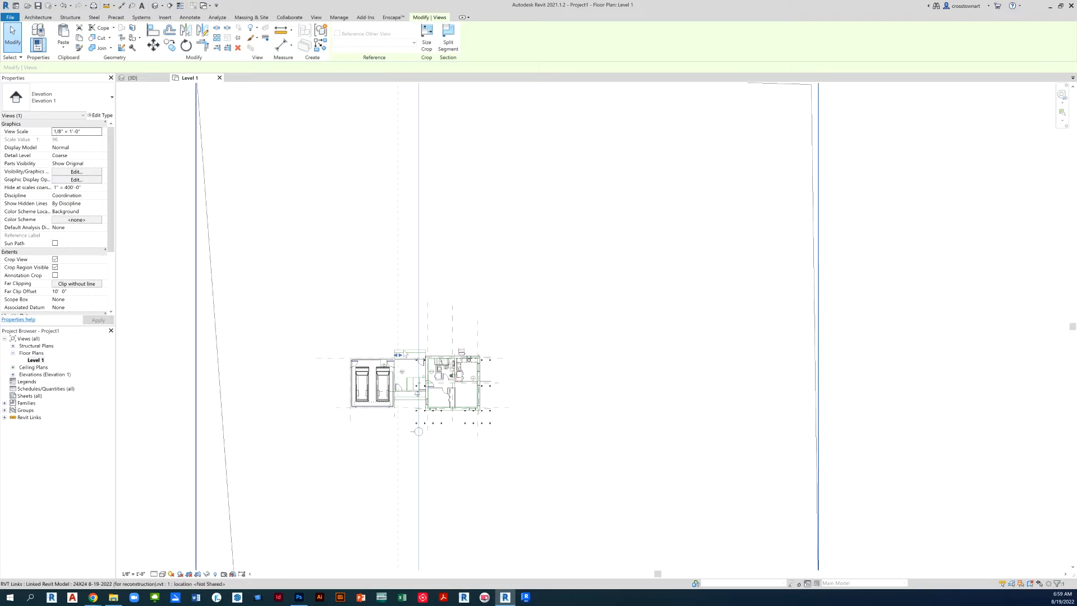
drag(397, 356, 320, 356)
- Move the elevation's cut line away from the marker so that it runs through the interior of the house
scroll(418, 456, up, 2)
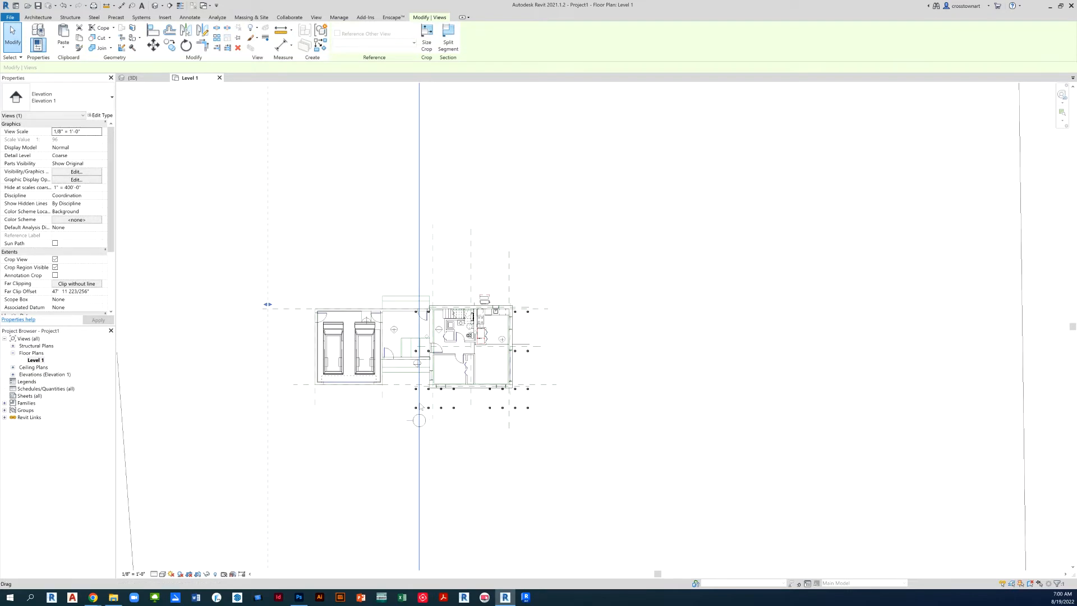
scroll(420, 409, up, 1)
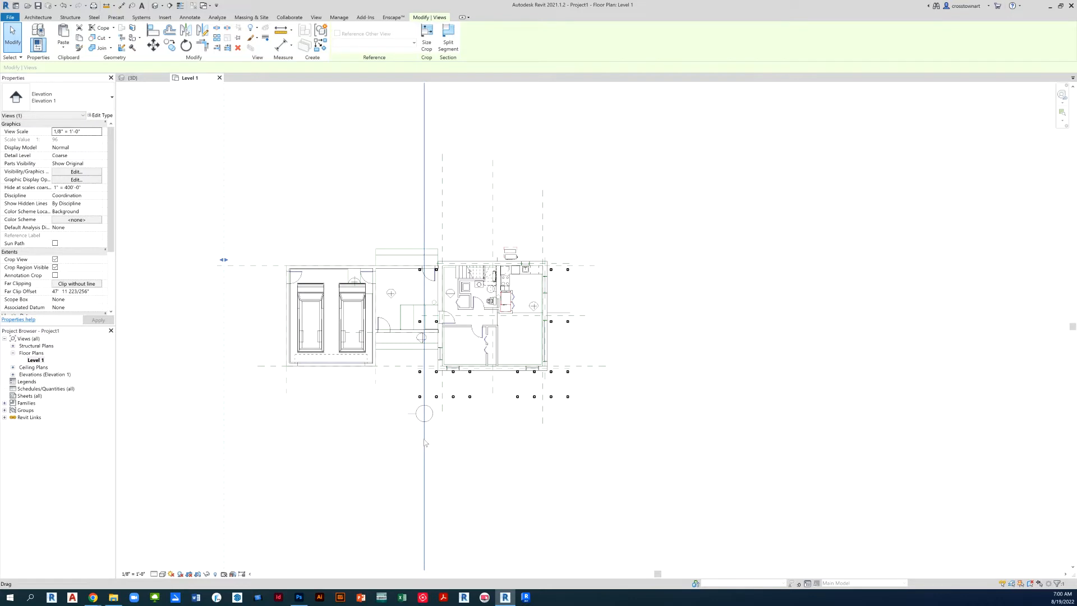
drag(424, 443, 474, 443)
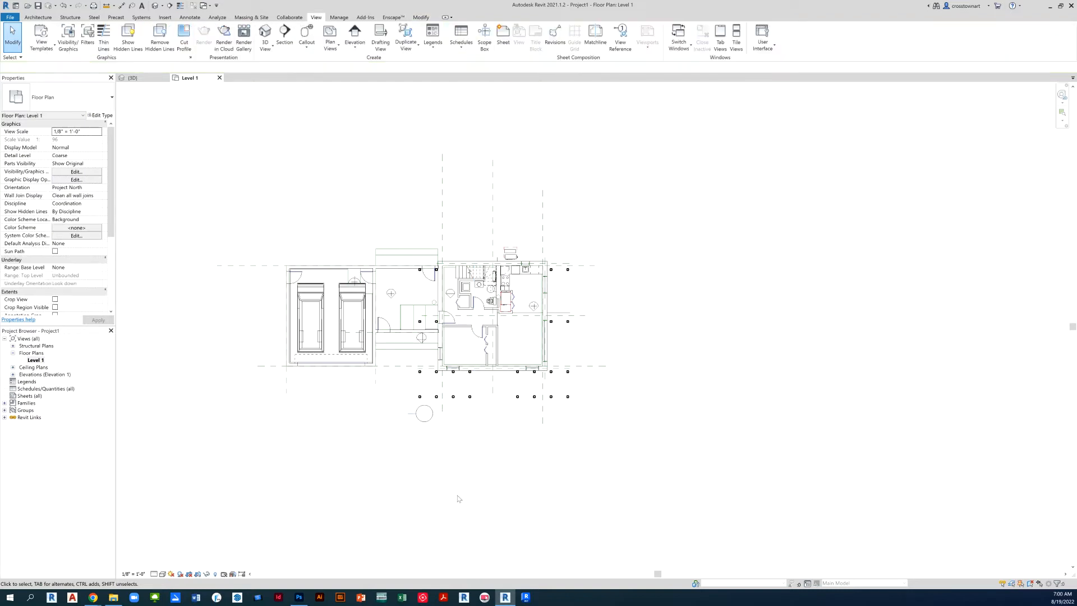
- Open the marker's elevation view and frame the linked house section together with its level lines
right_click(413, 415)
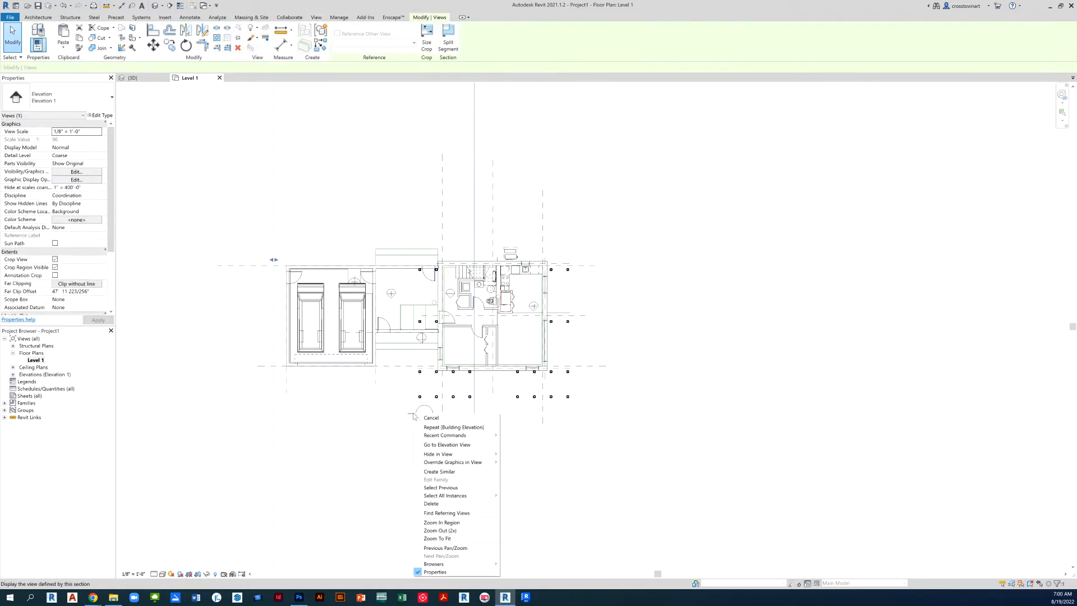
mouse_move(442, 462)
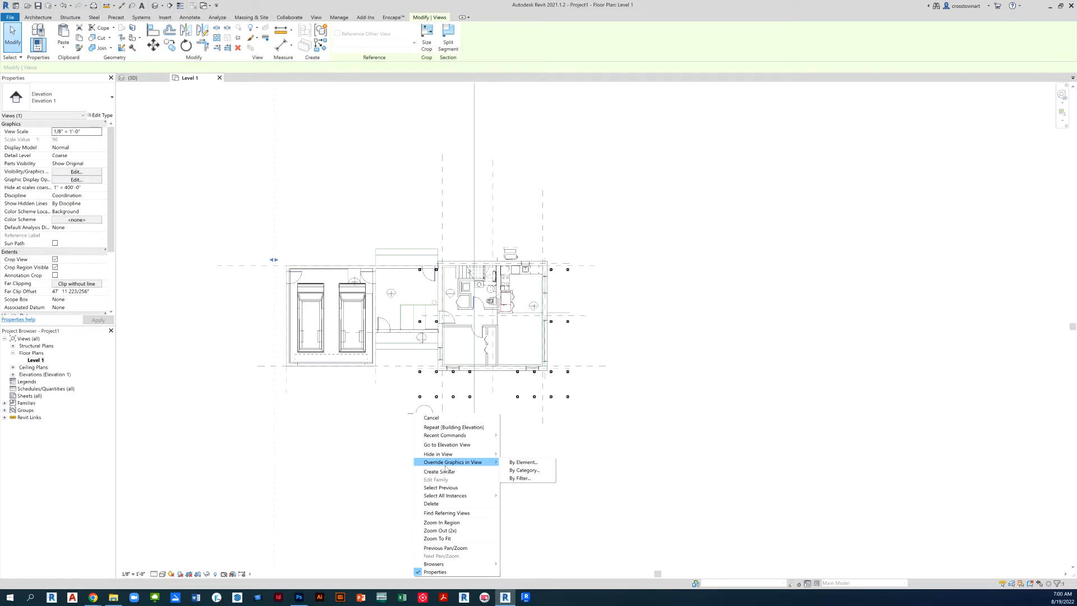
click(479, 444)
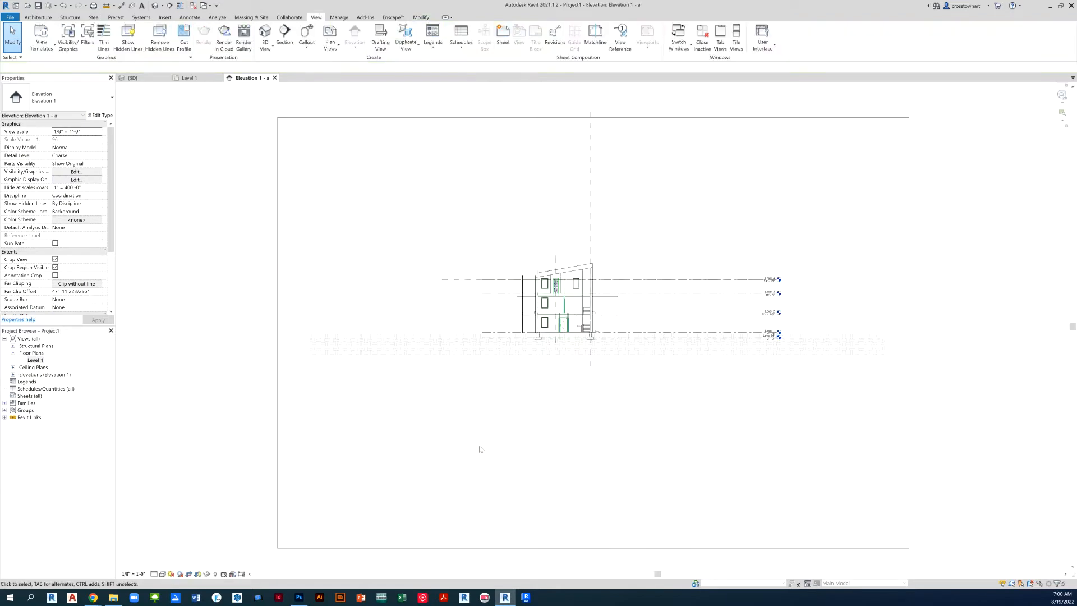
scroll(673, 334, up, 5)
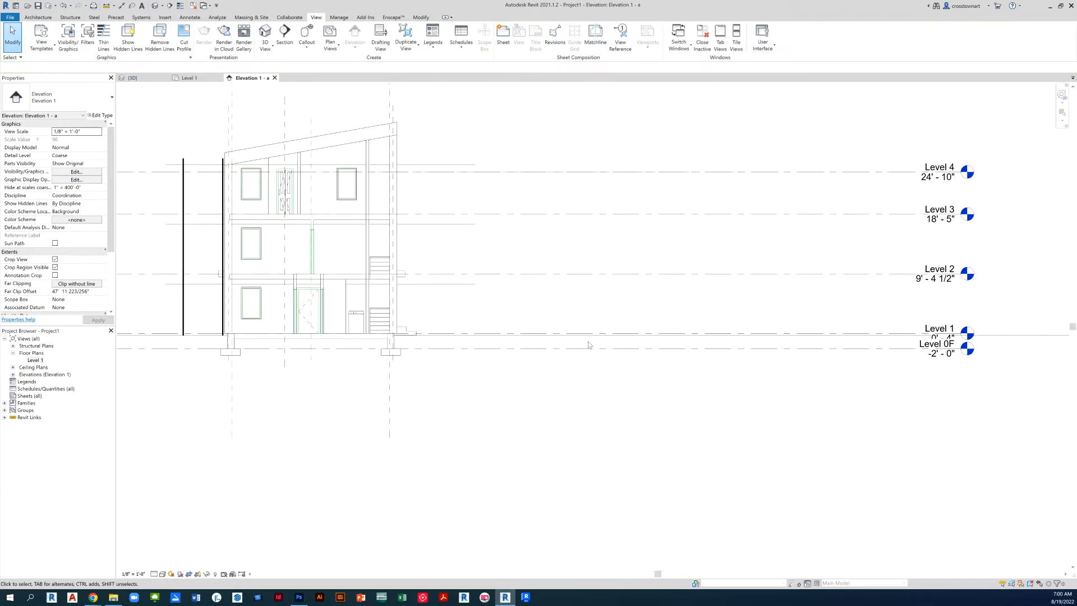
scroll(597, 352, down, 1)
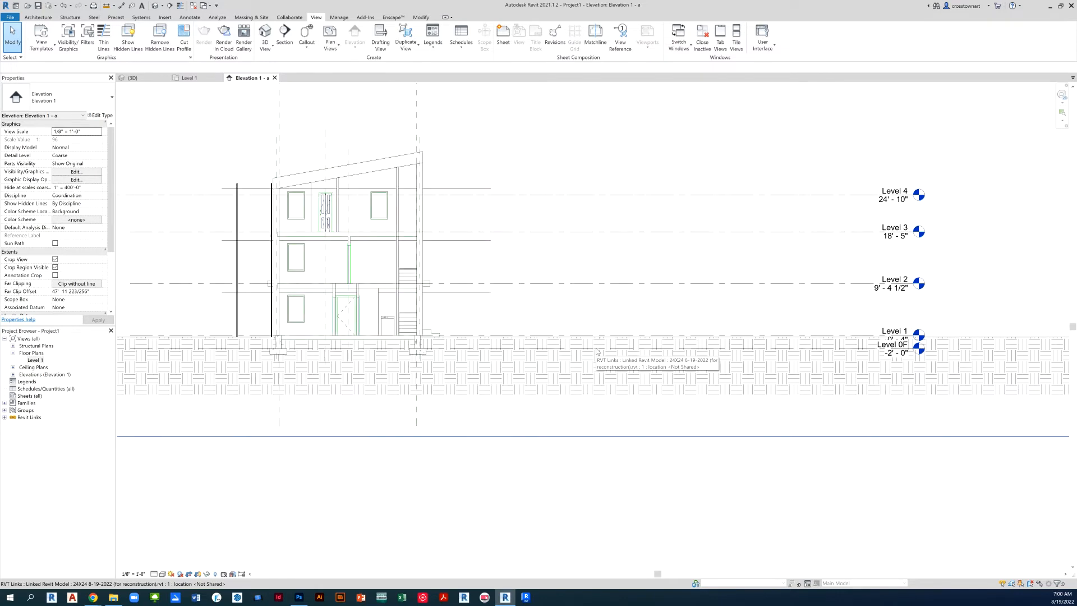
scroll(659, 391, down, 1)
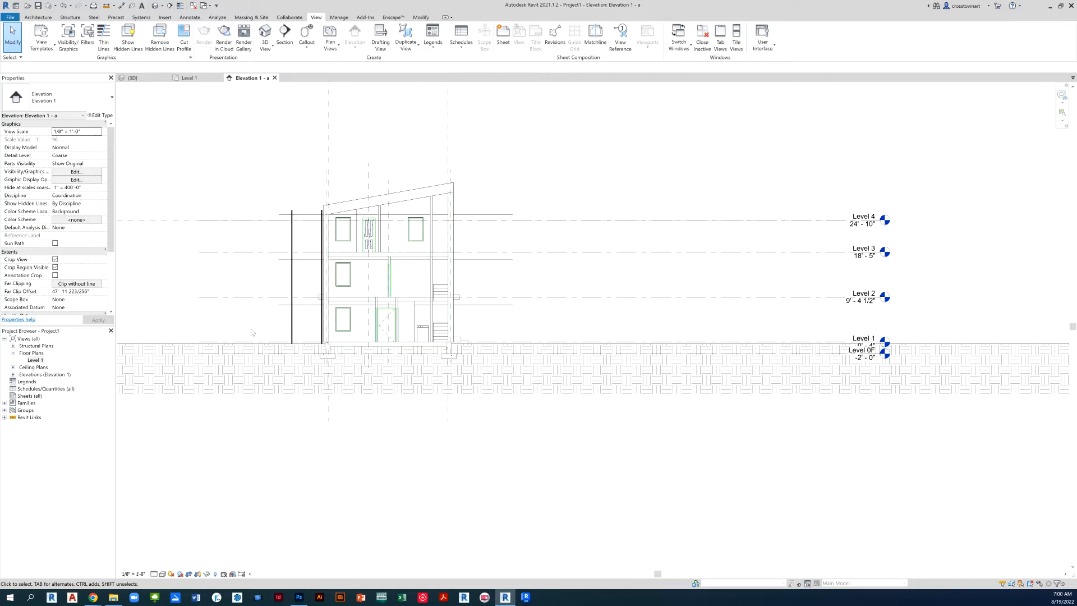
- Set the elevation view's detail level to Fine and inspect the linked house's wall, floor and roof layers
click(81, 156)
click(99, 155)
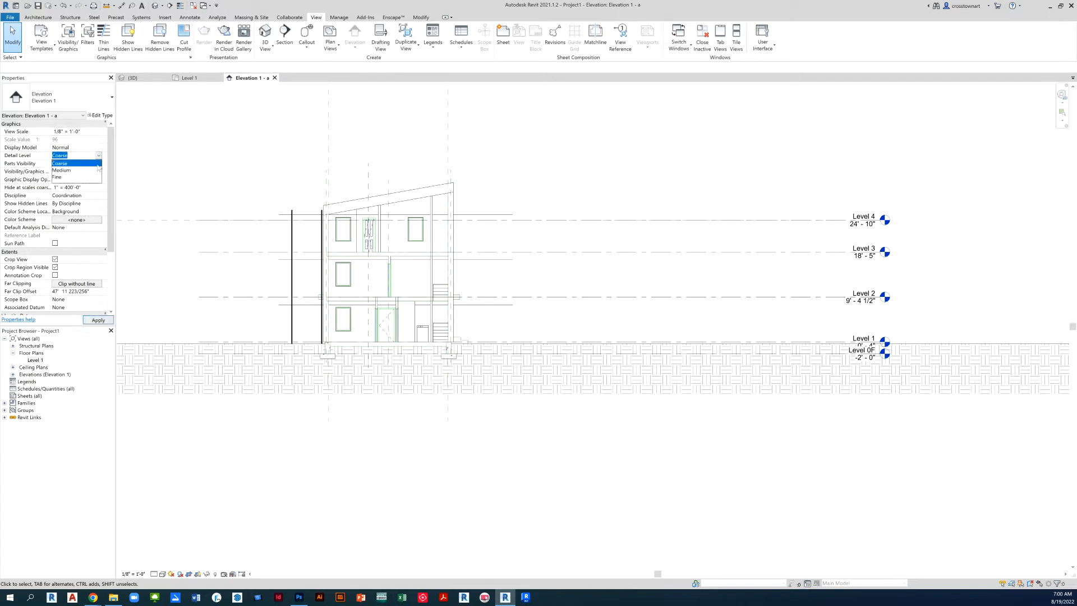
click(64, 177)
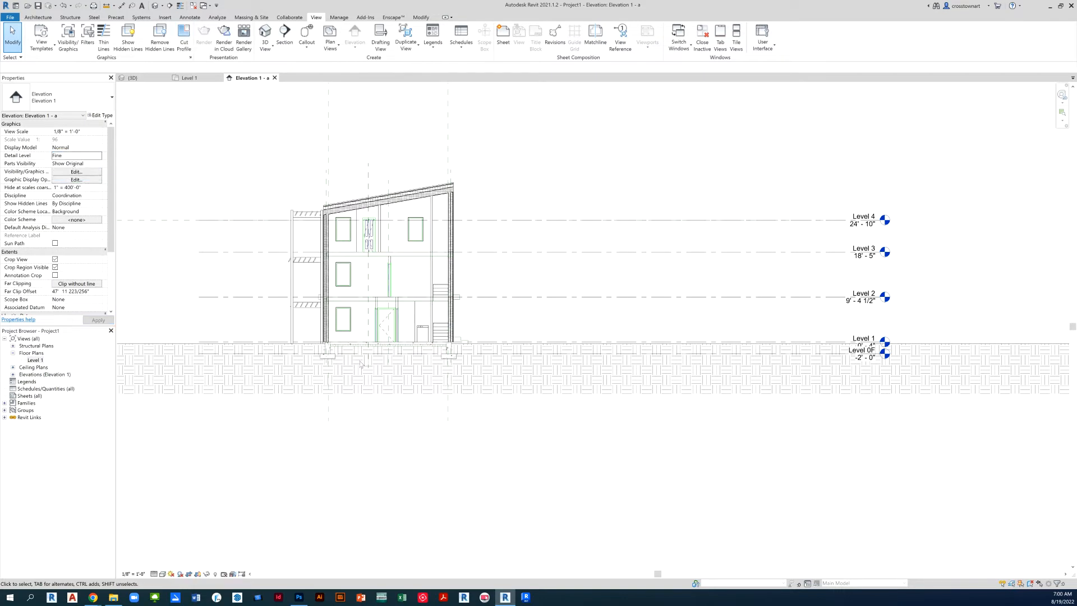
scroll(206, 198, up, 3)
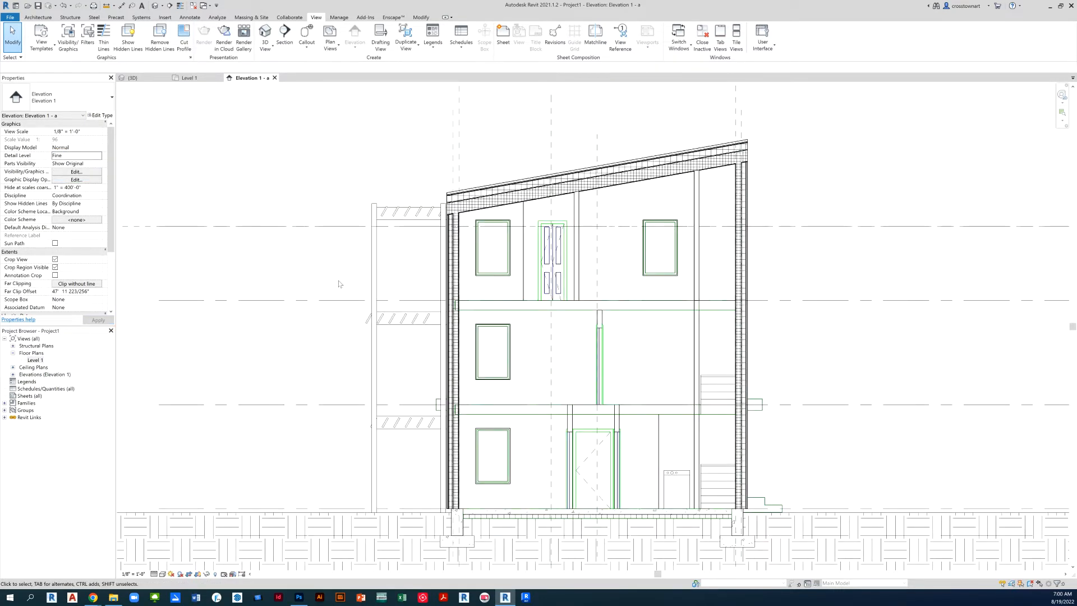
scroll(338, 283, down, 1)
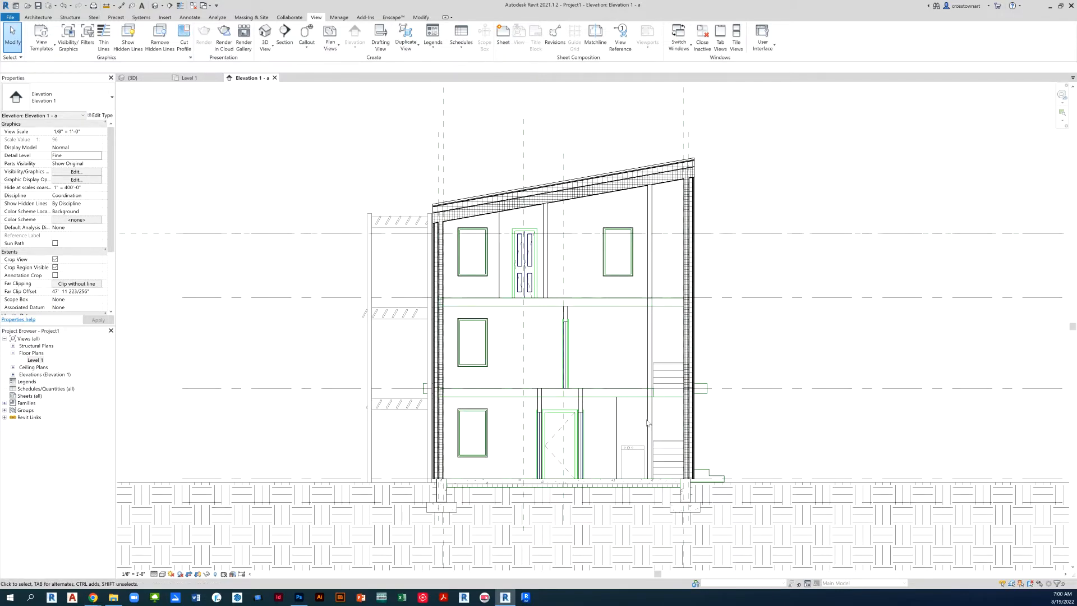
scroll(689, 503, up, 2)
scroll(690, 503, down, 1)
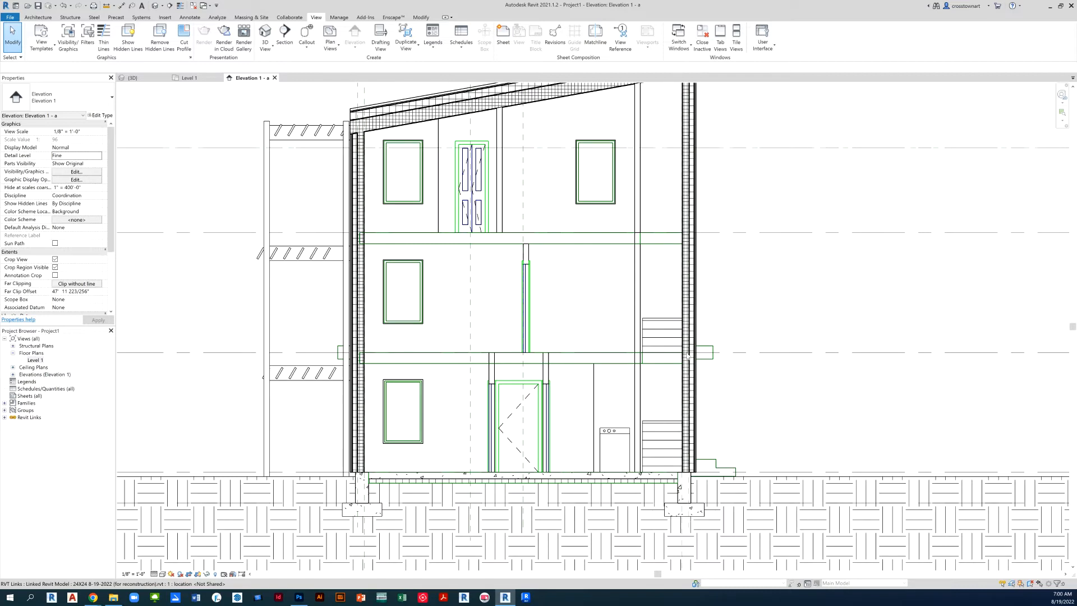
scroll(500, 382, down, 2)
scroll(685, 330, up, 1)
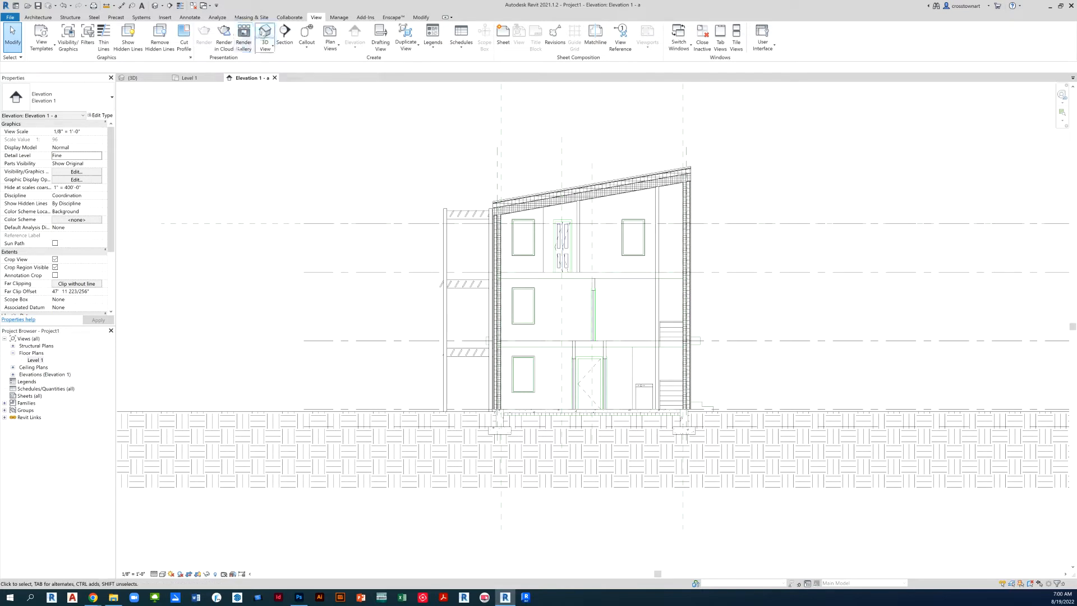
- Open the default 3D view and show the whole linked model and its site from above
click(264, 35)
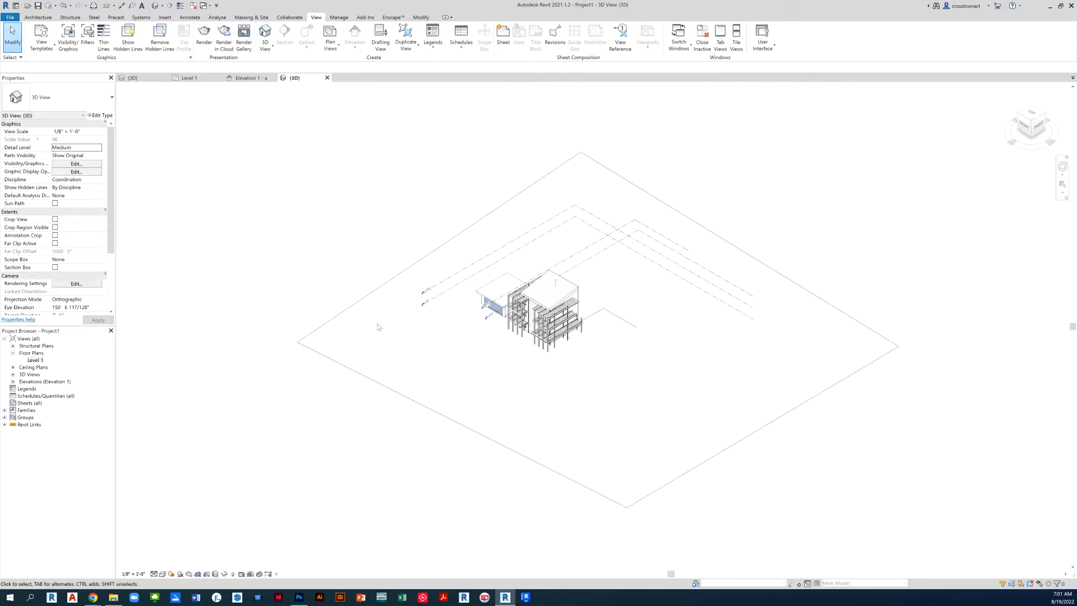
scroll(291, 288, down, 2)
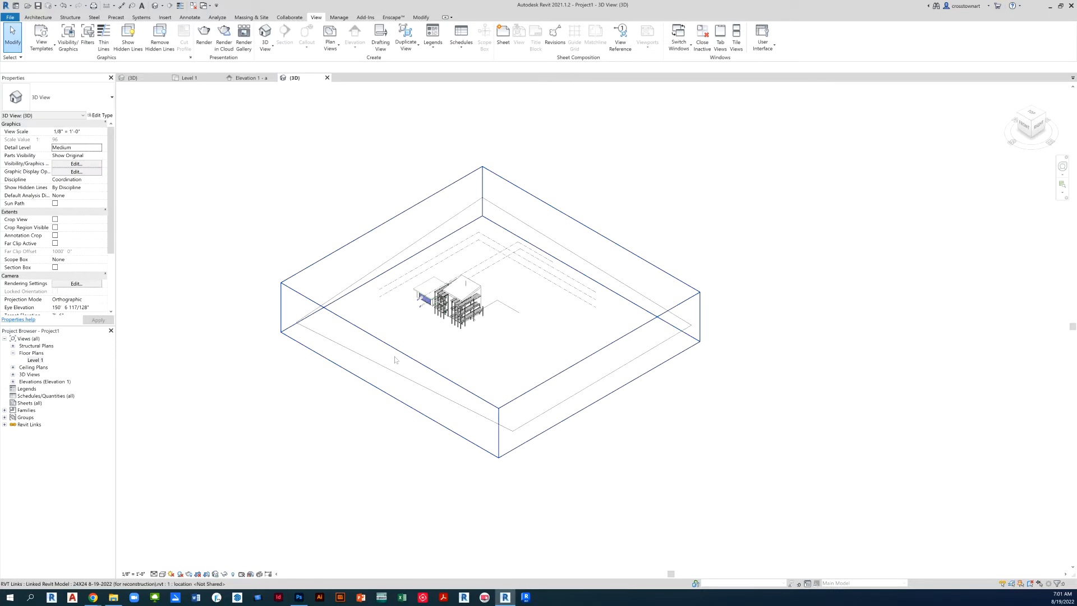
click(461, 302)
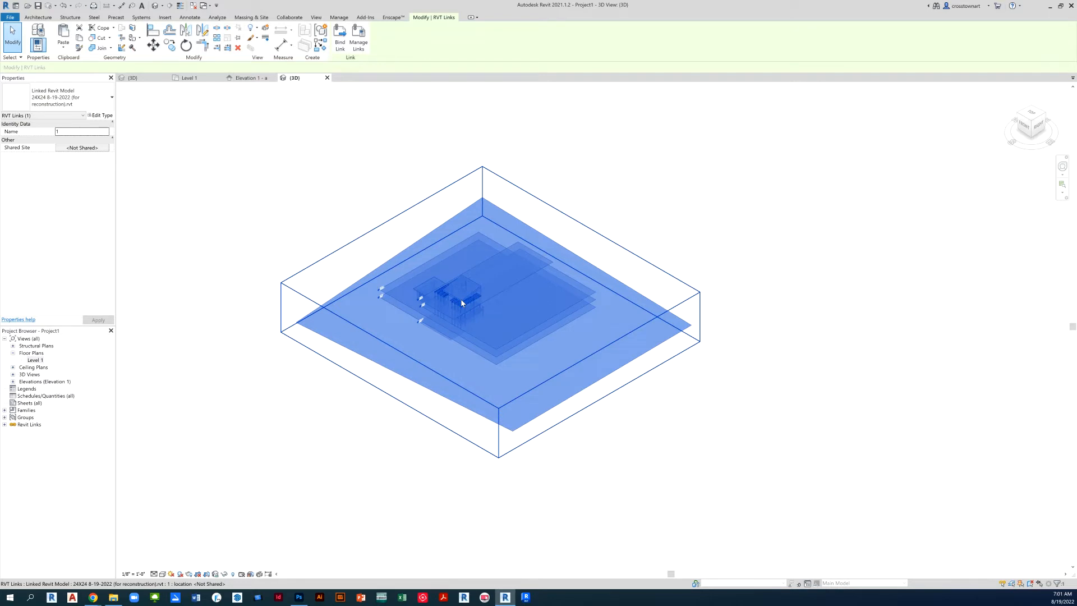
click(362, 466)
scroll(362, 369, down, 3)
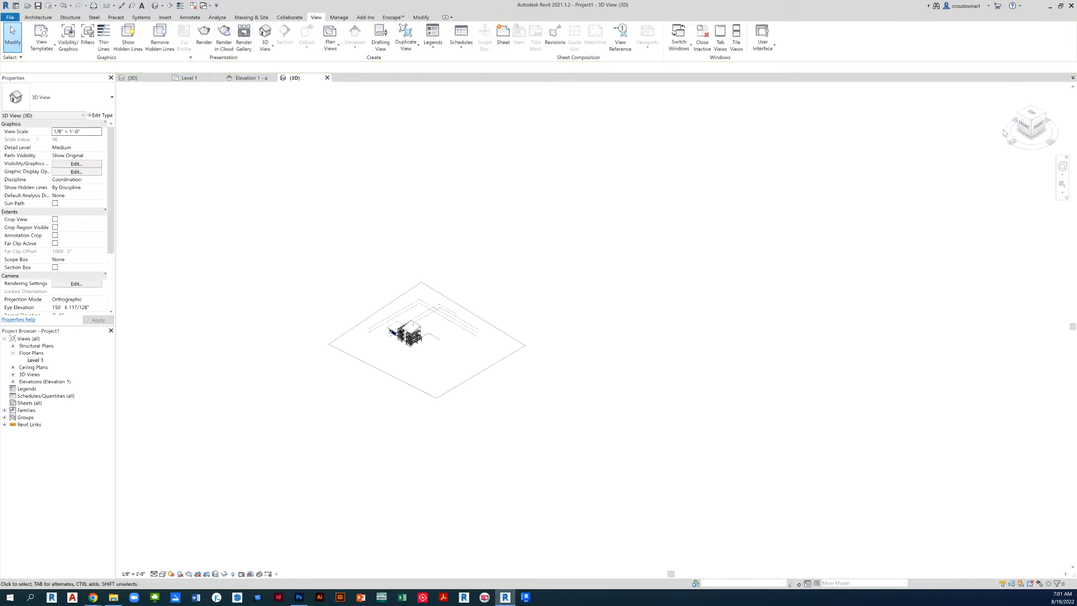
click(1031, 114)
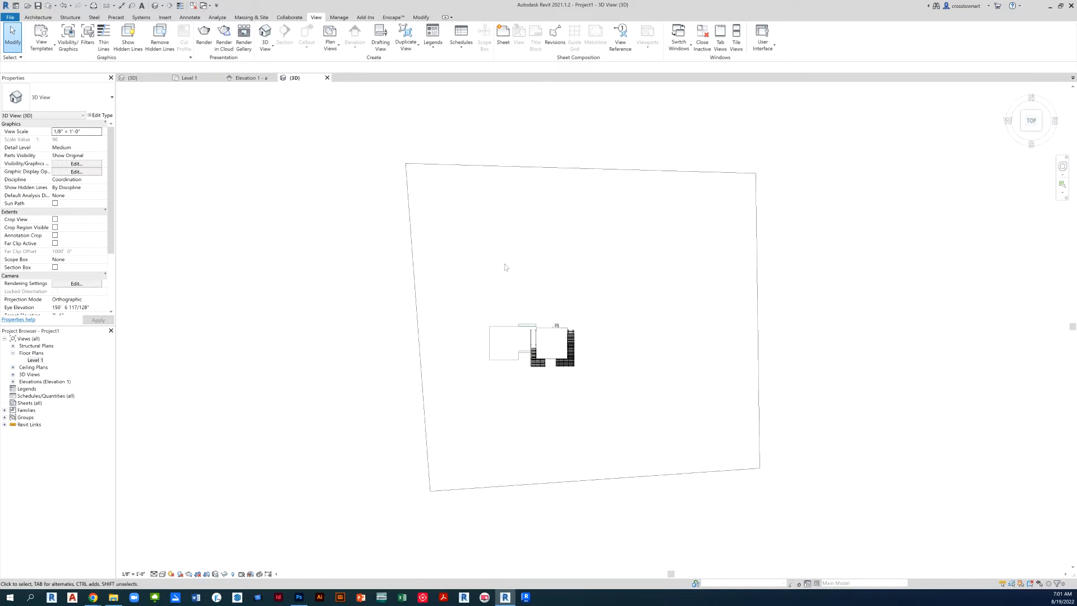
- Displace the linked house model in the 3D view with an X displacement of -200'
click(503, 305)
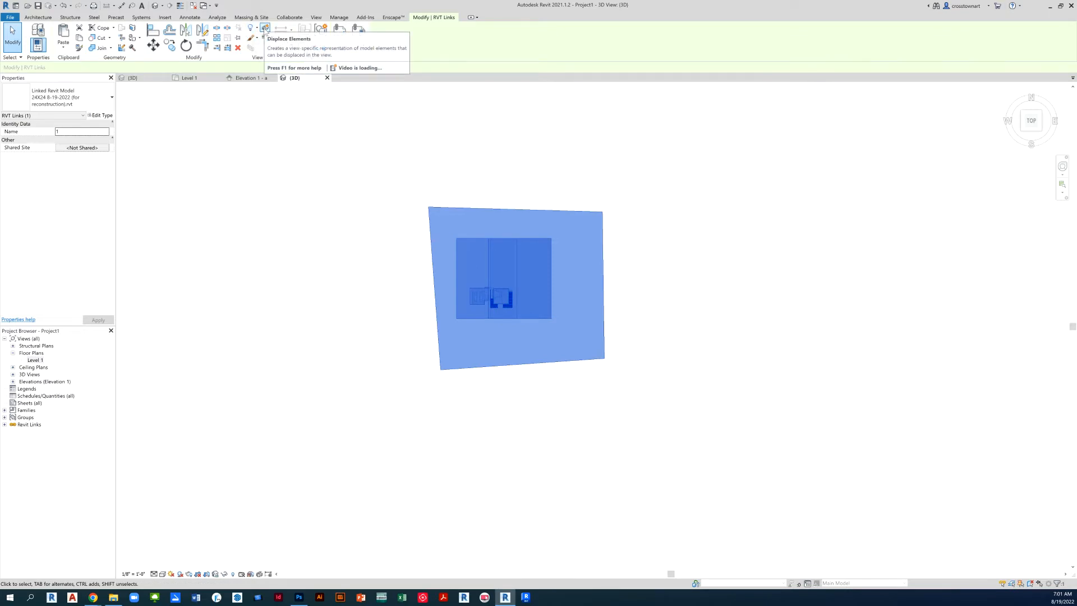
click(264, 31)
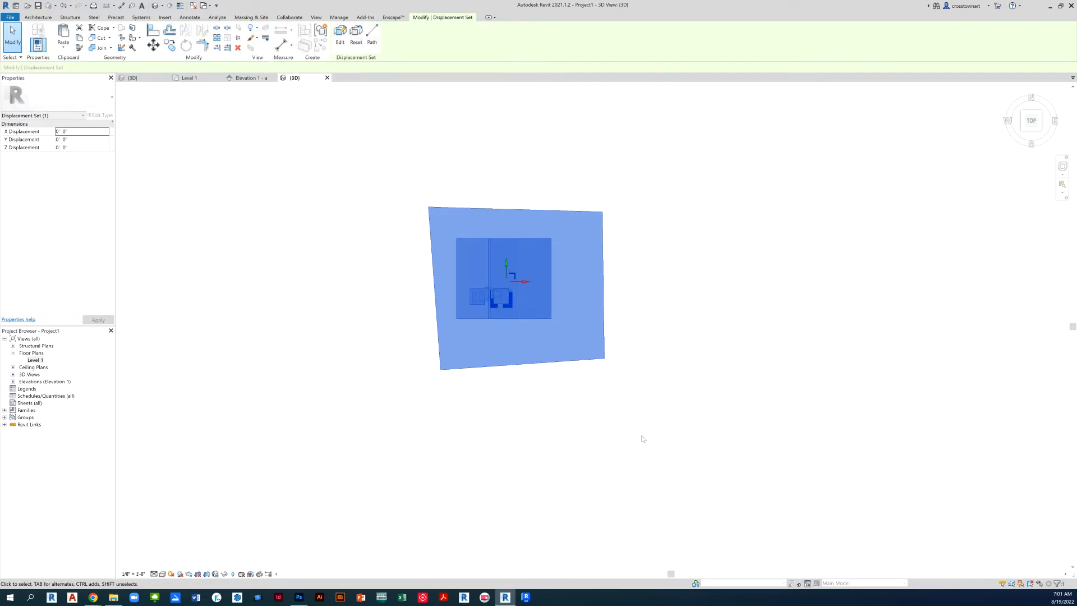
click(87, 130)
text(-)
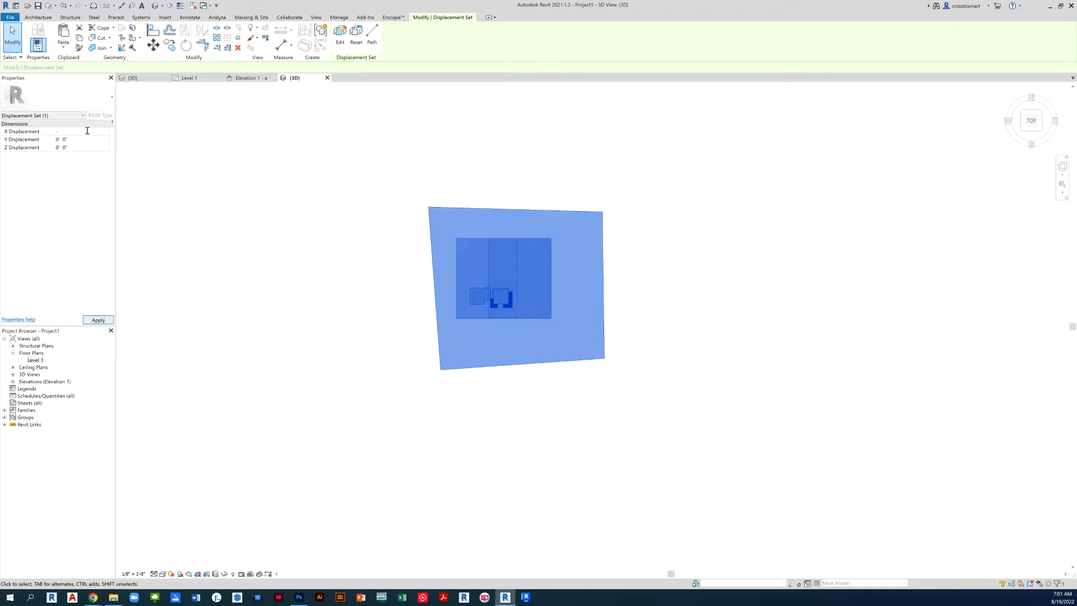
text(200)
key(Return)
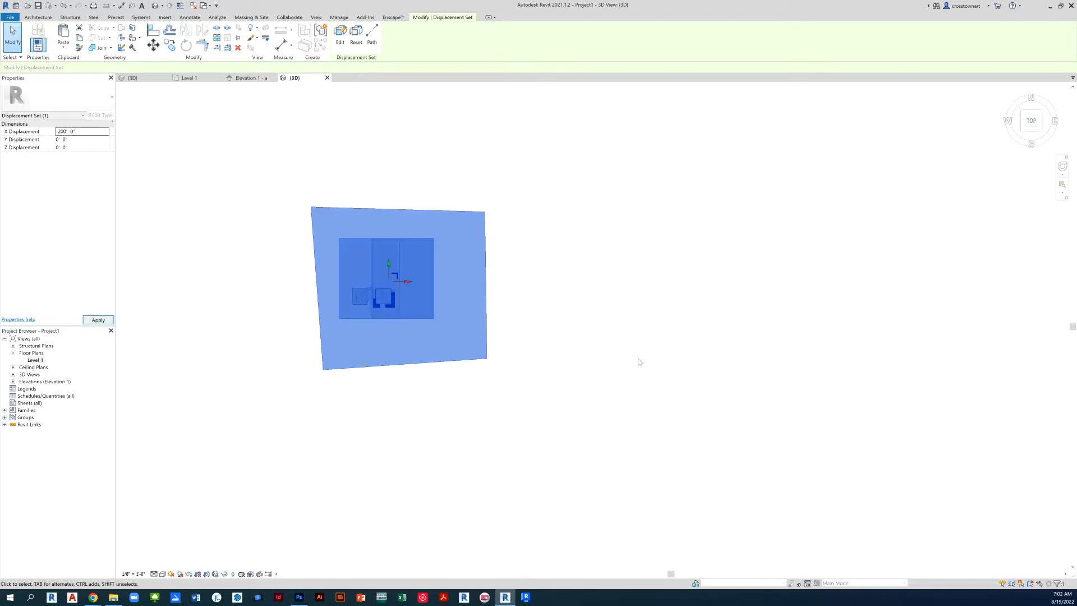
- Examine the displaced linked model and the host level lines from an angled front view
scroll(309, 290, down, 3)
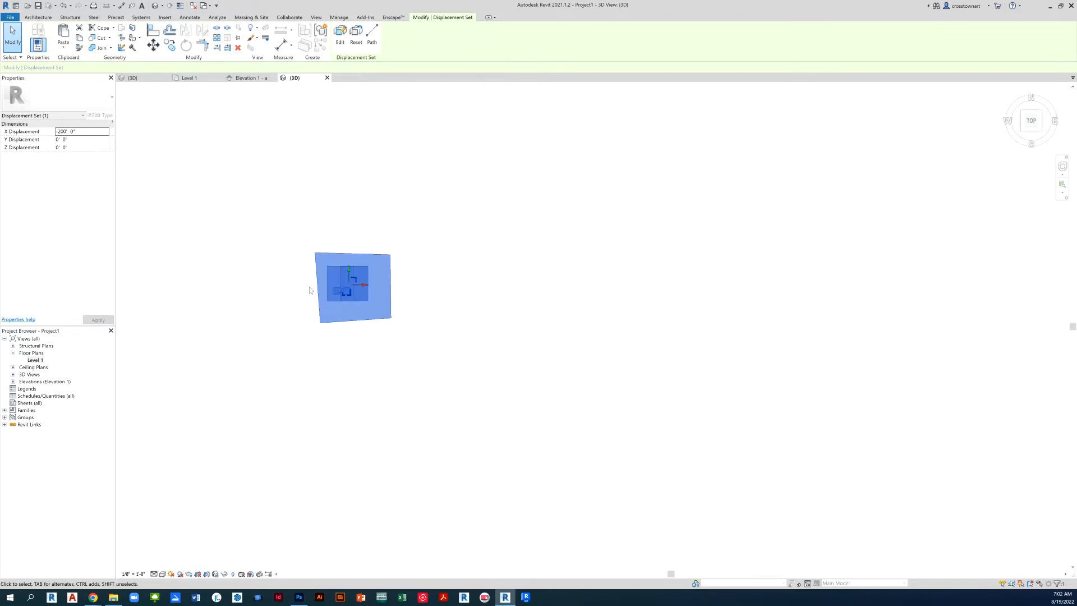
shift+middle_drag(399, 416, 399, 225)
scroll(398, 262, up, 7)
scroll(582, 278, down, 3)
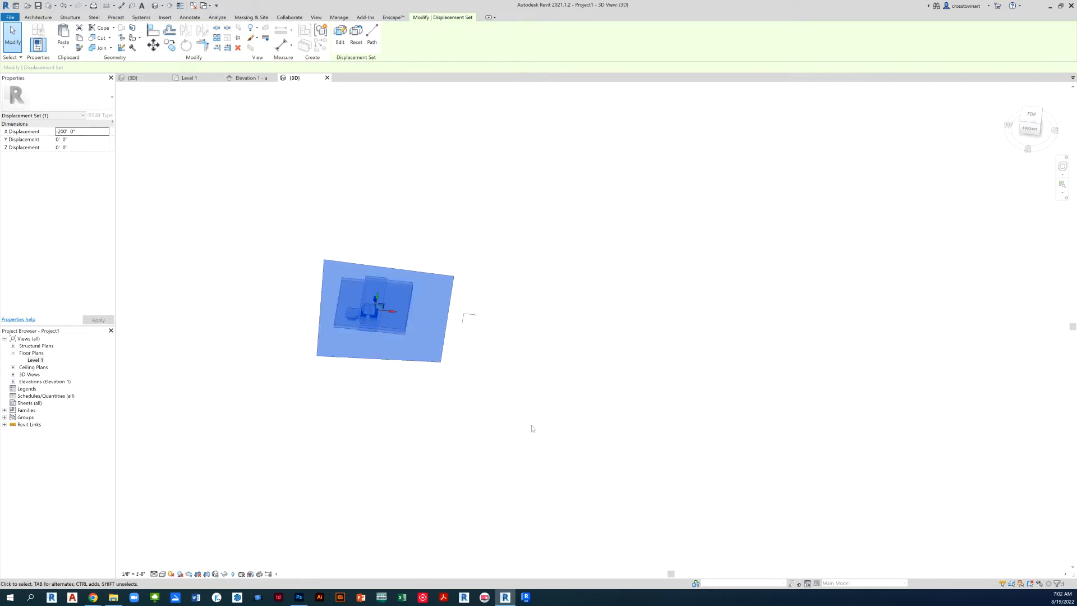
click(454, 421)
scroll(451, 421, up, 3)
shift+middle_drag(447, 415, 447, 317)
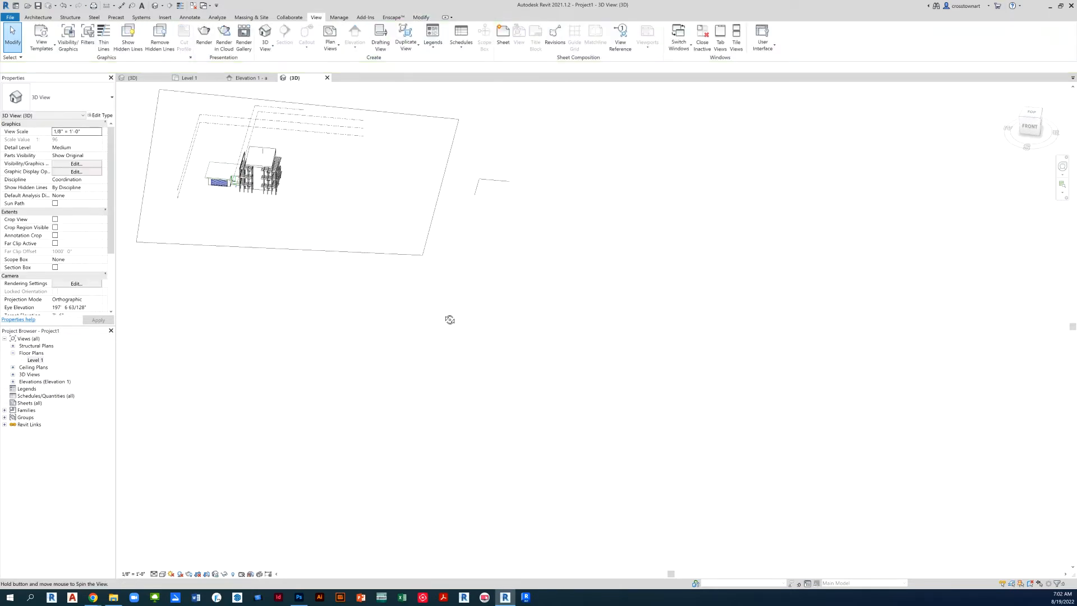
middle_drag(557, 341, 655, 408)
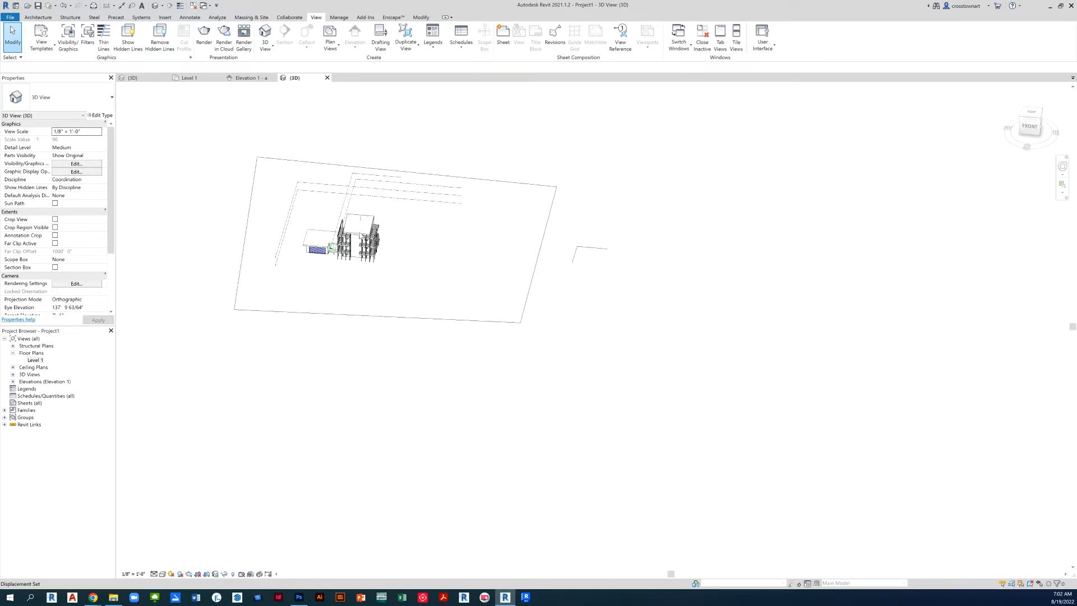
- Select the displaced house to check which elements its displacement set covers, and view it closer from a lower angle
click(361, 236)
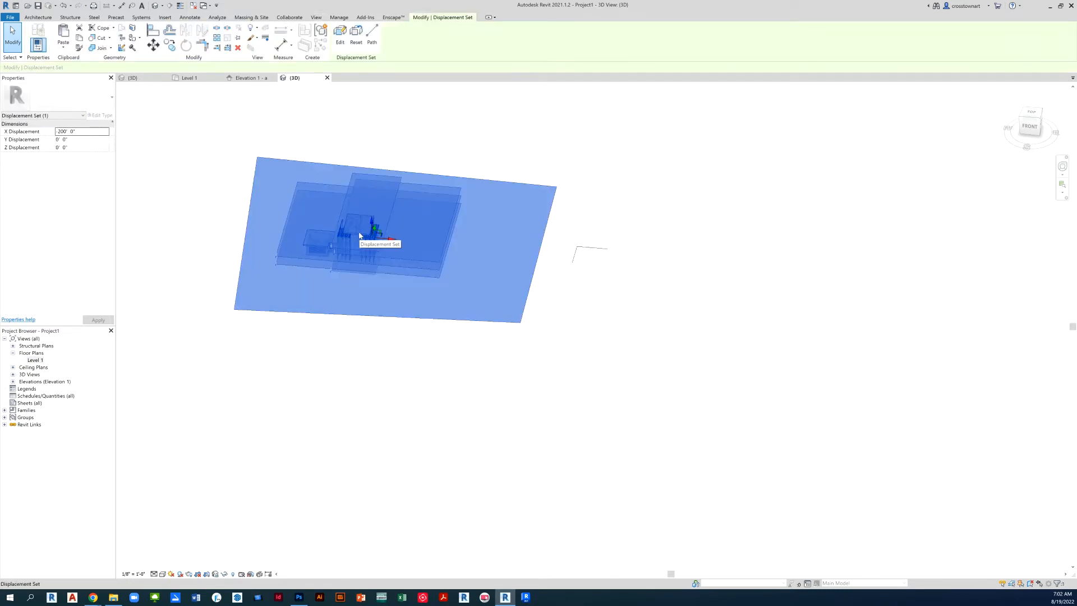
scroll(360, 234, up, 2)
click(533, 369)
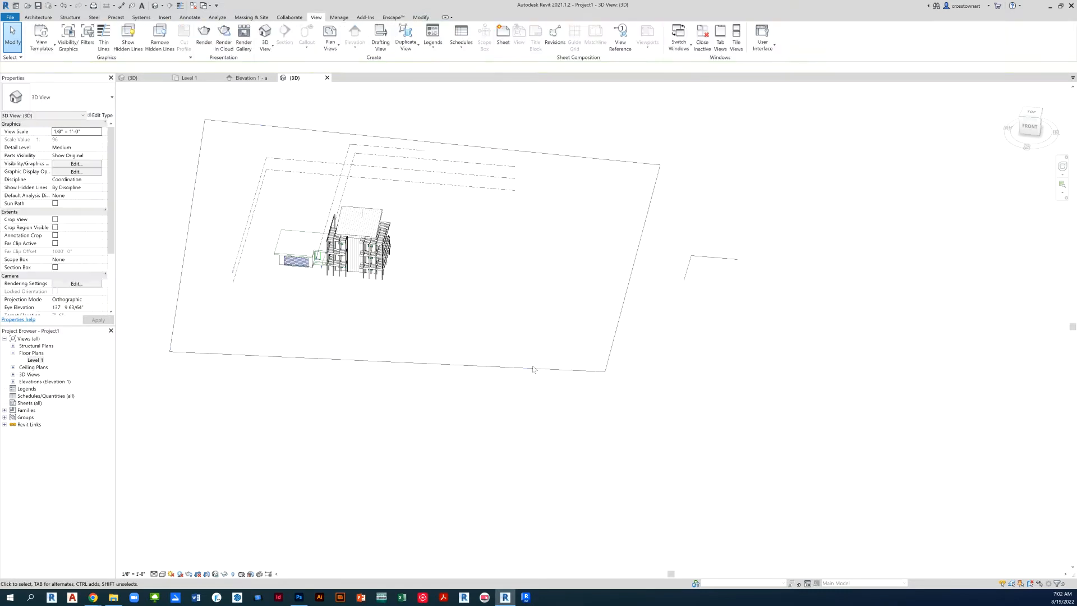
scroll(375, 216, up, 2)
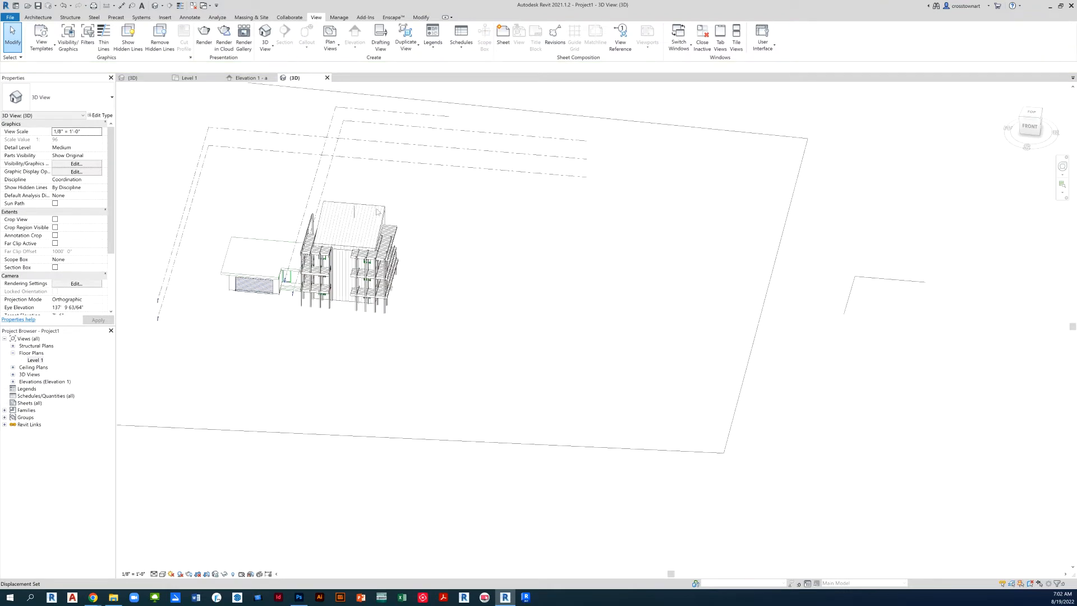
click(377, 210)
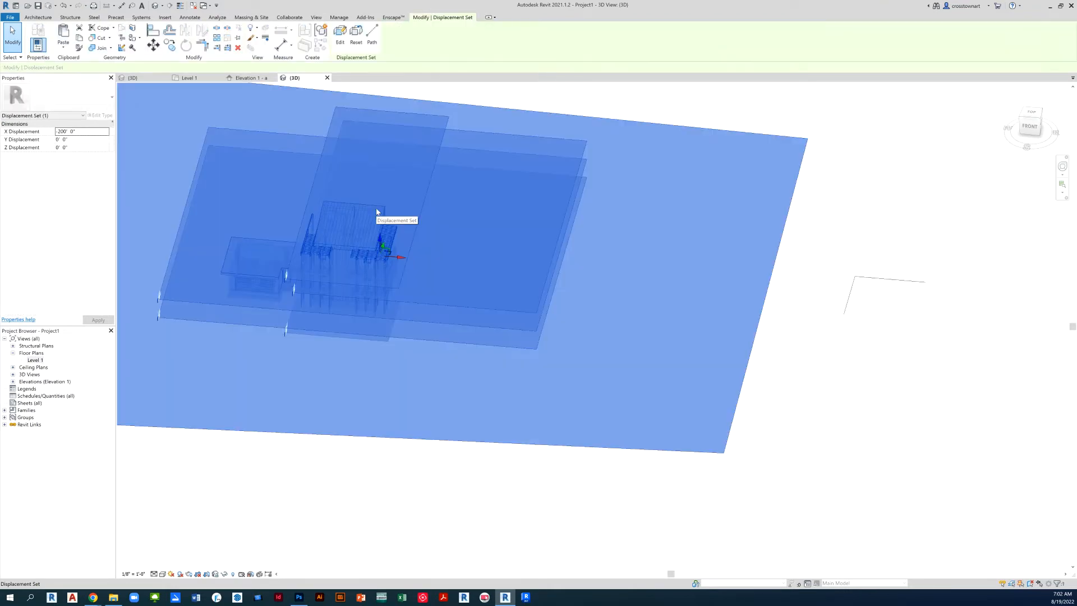
click(413, 469)
scroll(639, 424, down, 3)
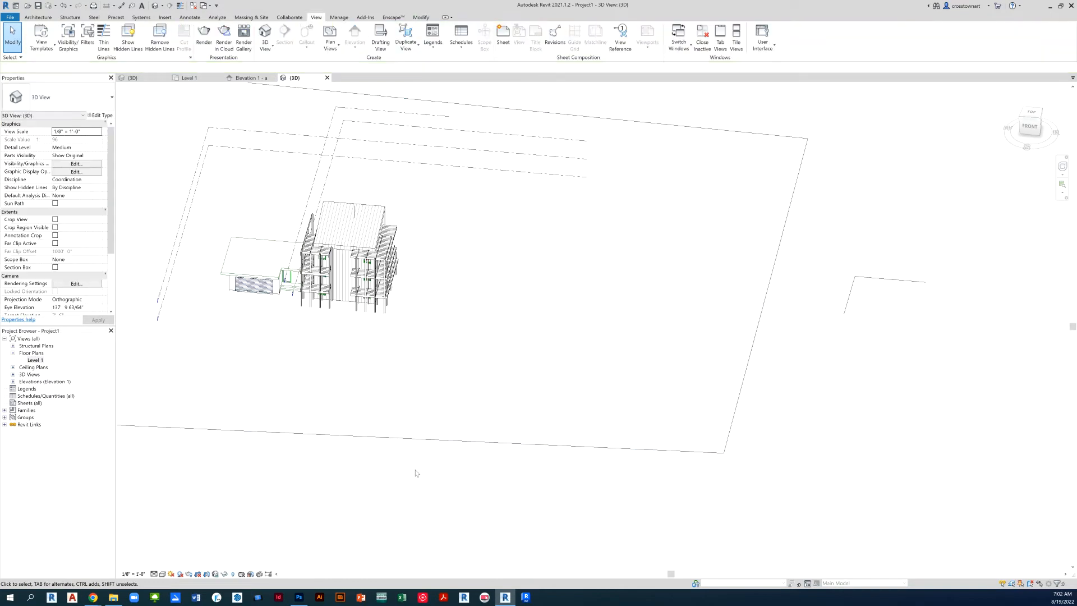
shift+middle_drag(634, 423, 617, 368)
scroll(492, 294, up, 3)
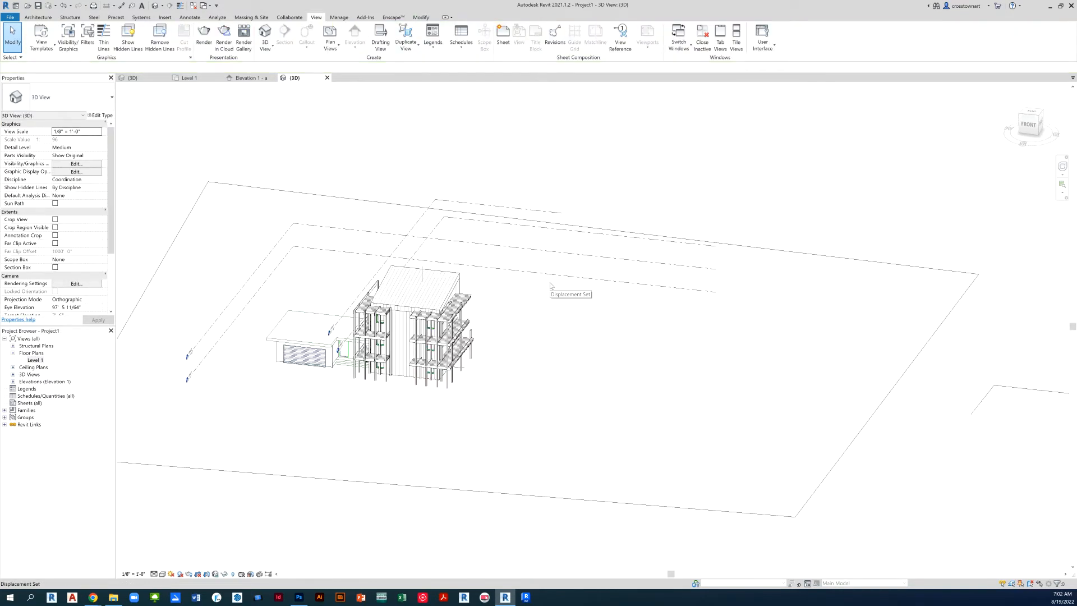
key(v)
key(v)
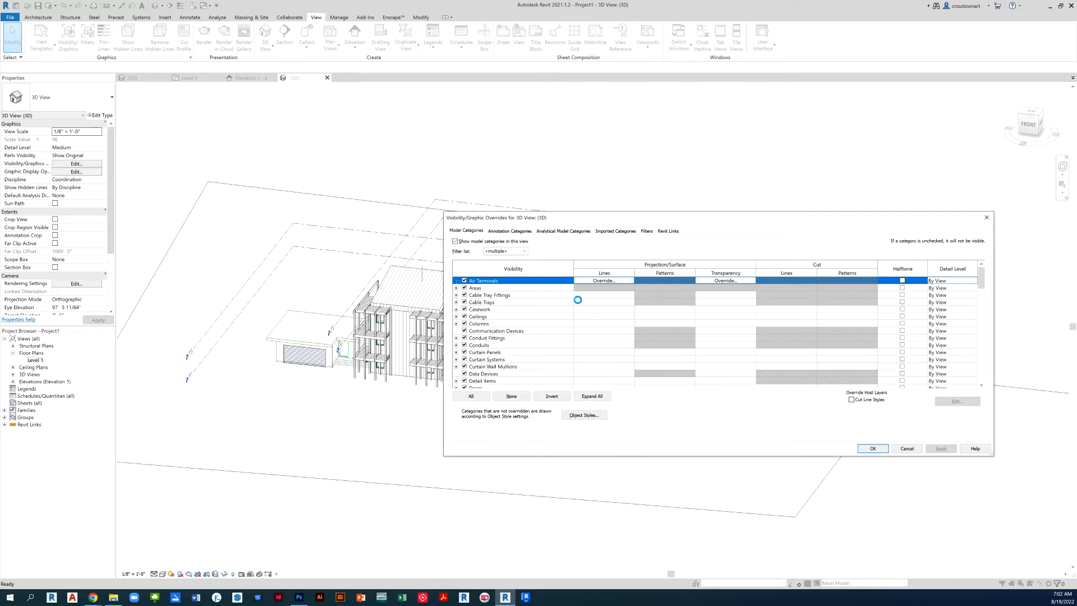
key(Escape)
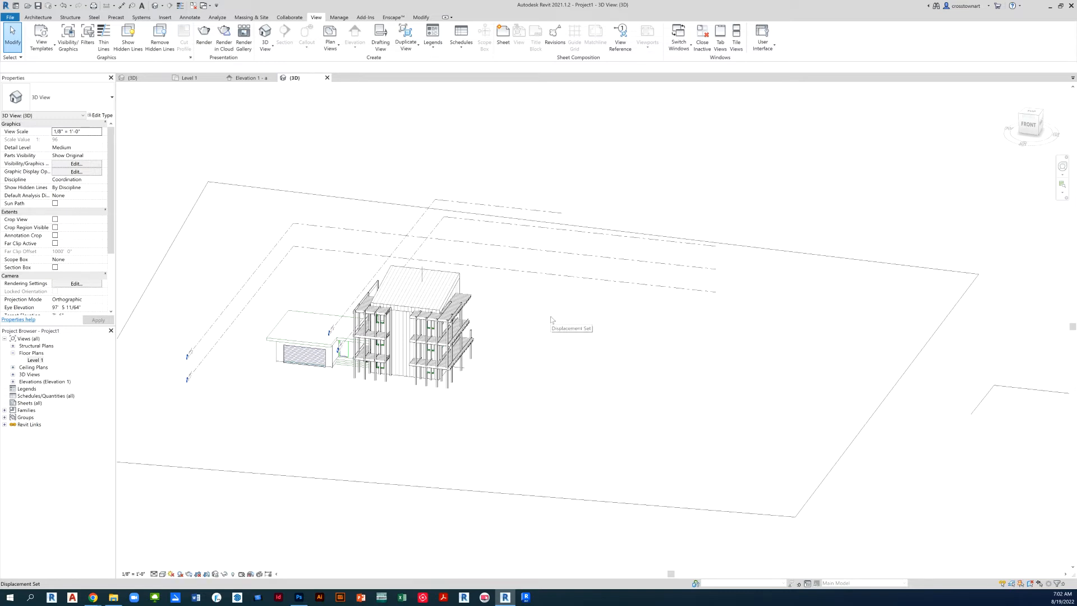
- Hide the Levels annotation category in the 3D view through its Visibility/Graphic Overrides
key(v)
key(g)
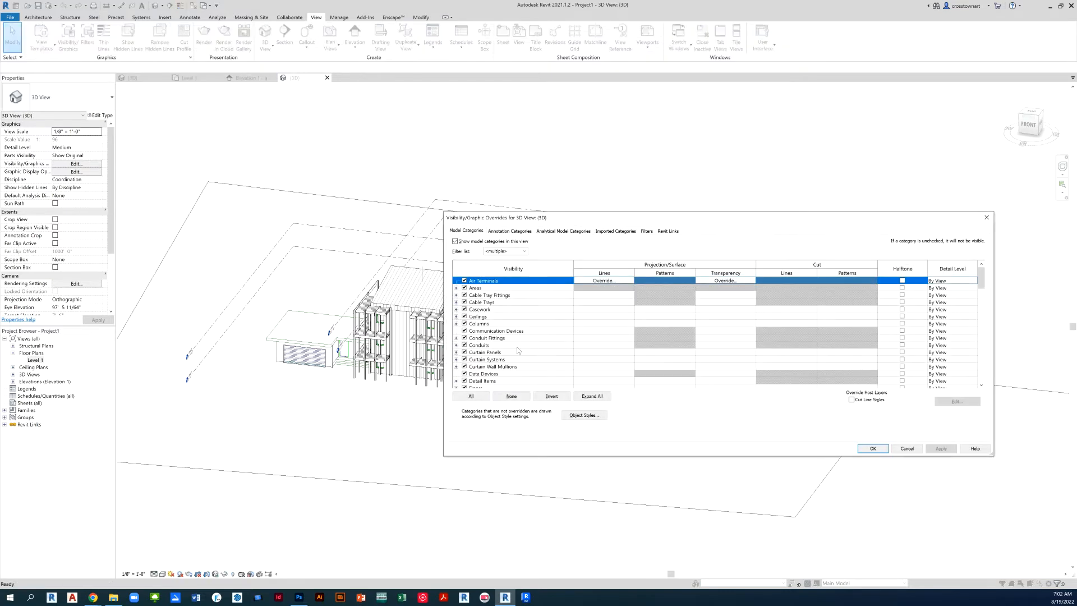
click(511, 231)
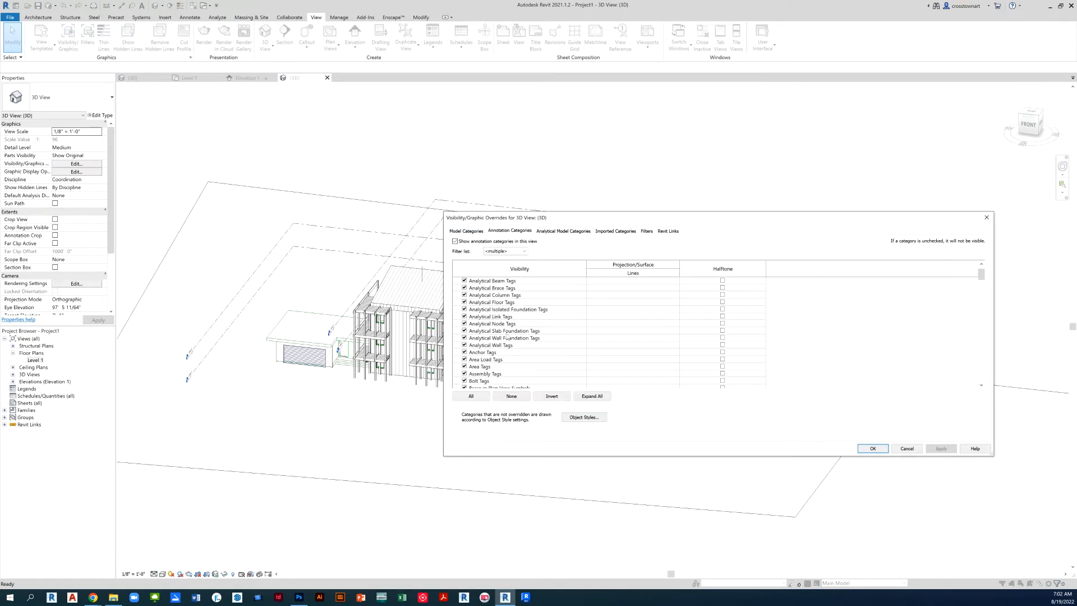
scroll(507, 335, down, 12)
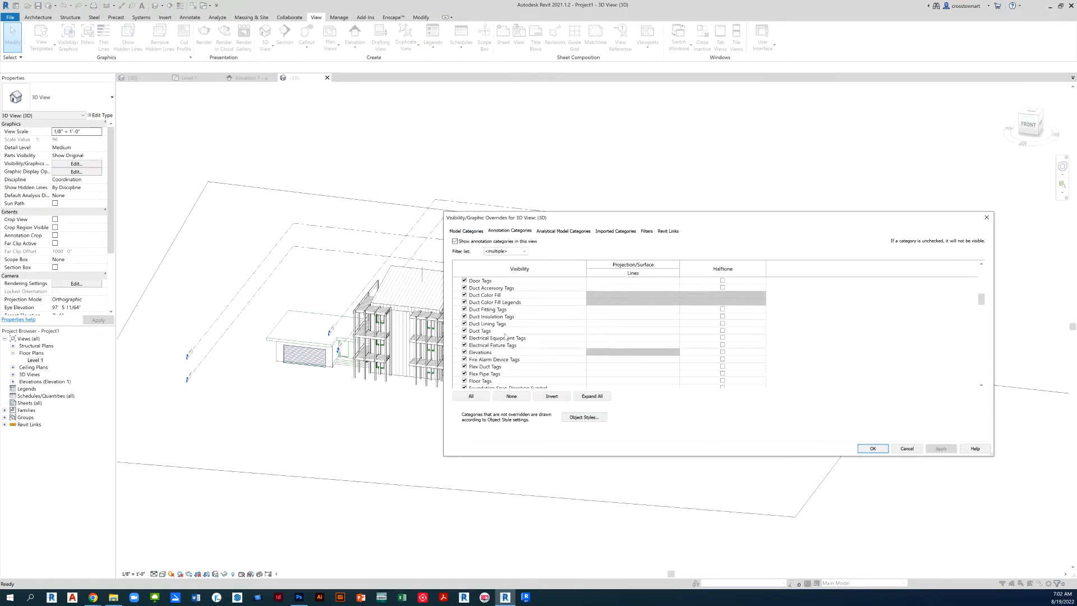
scroll(506, 336, down, 6)
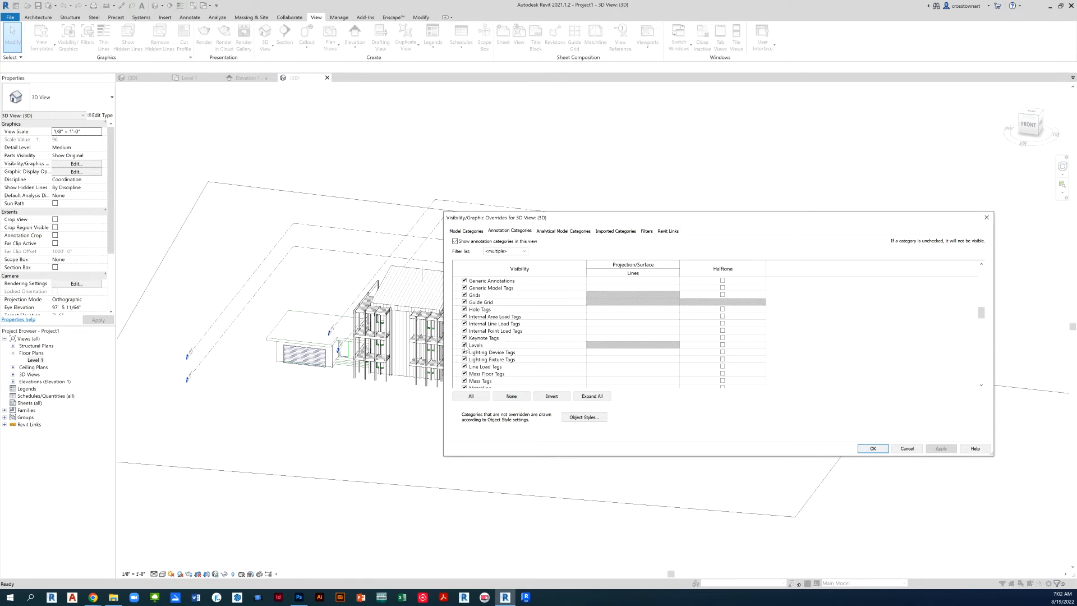
click(464, 344)
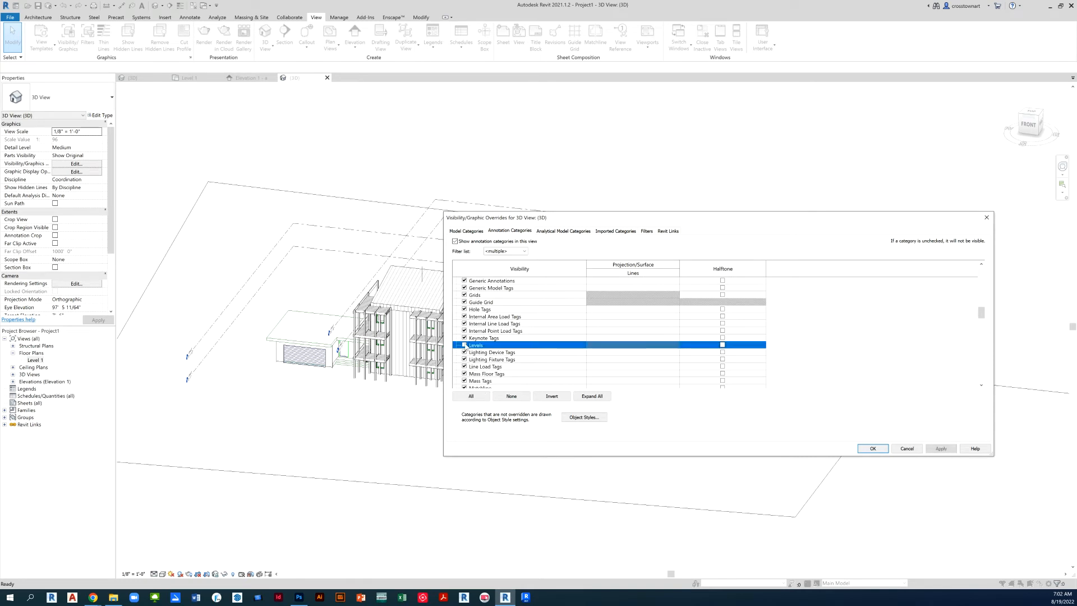
click(864, 449)
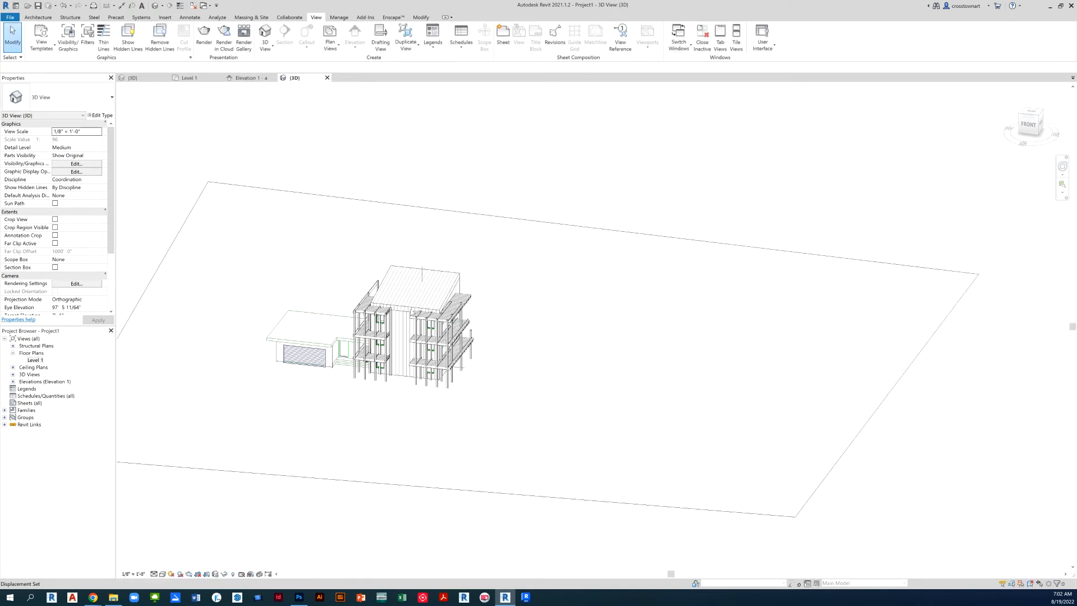
- Check the displacement set's extent around the house, clear the selection and inspect the building up close
click(411, 312)
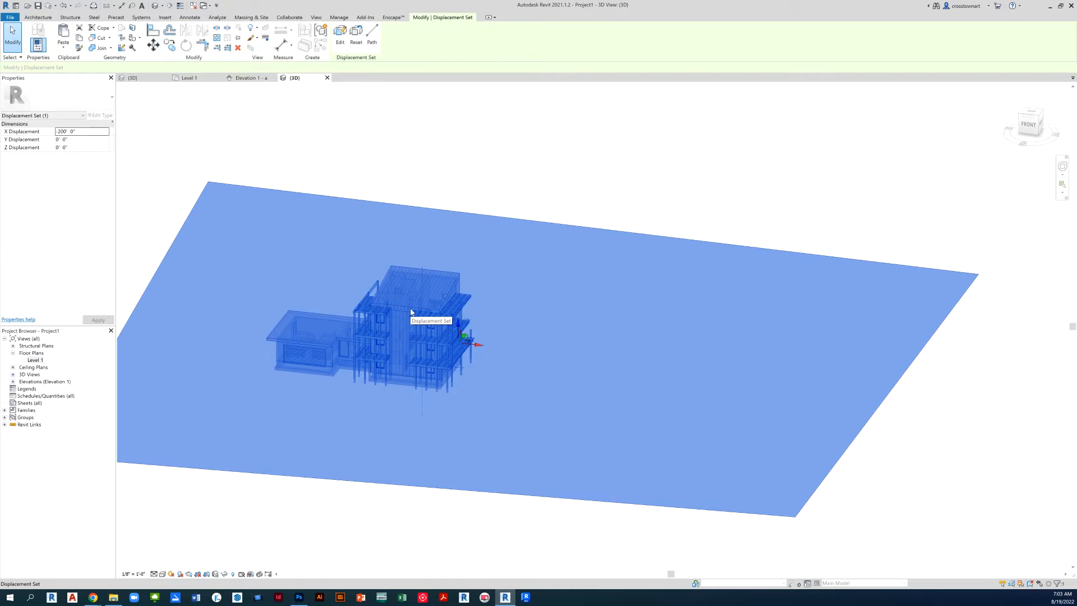
key(Escape)
scroll(404, 306, up, 3)
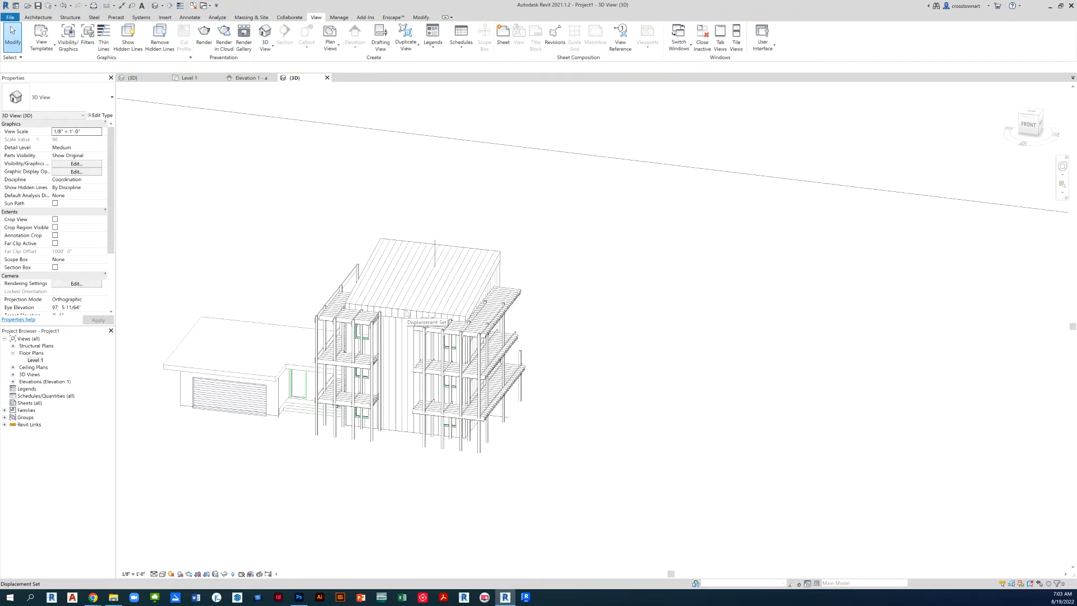
- Copy the roof and front exterior wall out of the linked house and paste them aligned to the same place, keeping the project's existing types
click(406, 313)
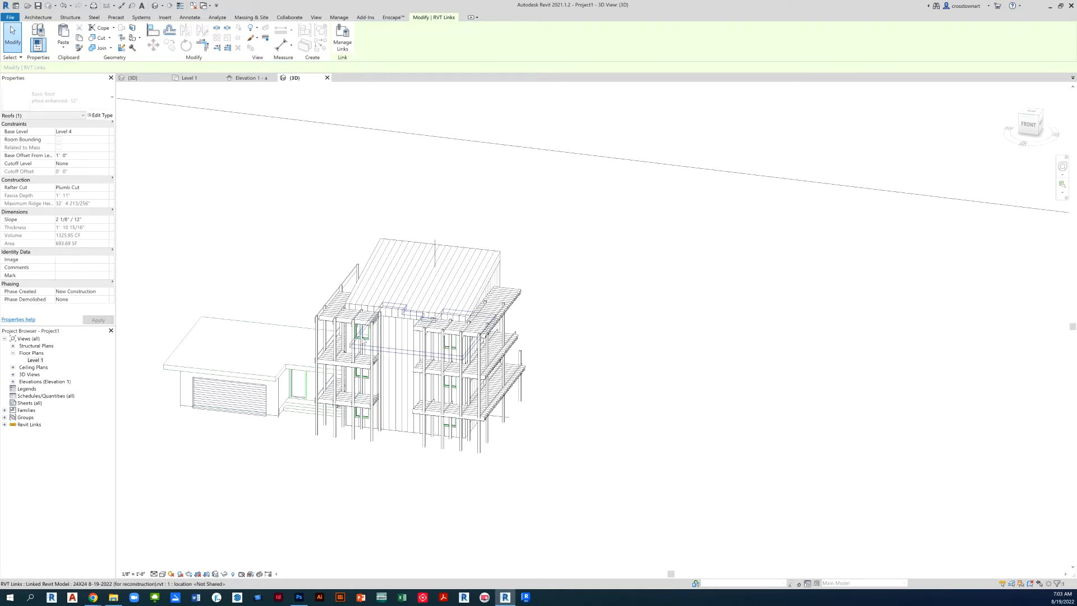
ctrl+click(364, 339)
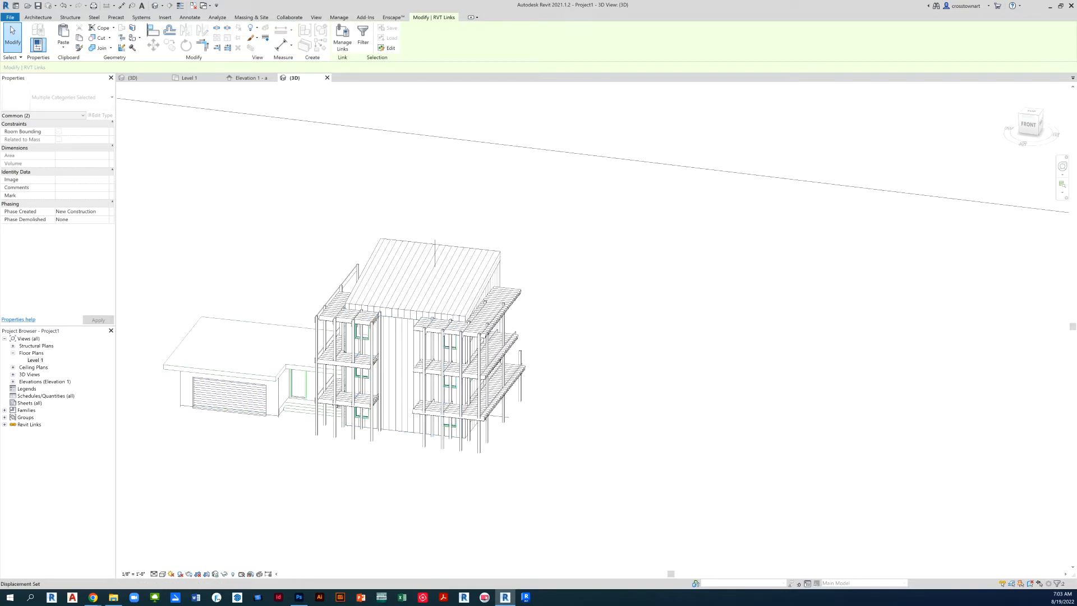
click(1058, 584)
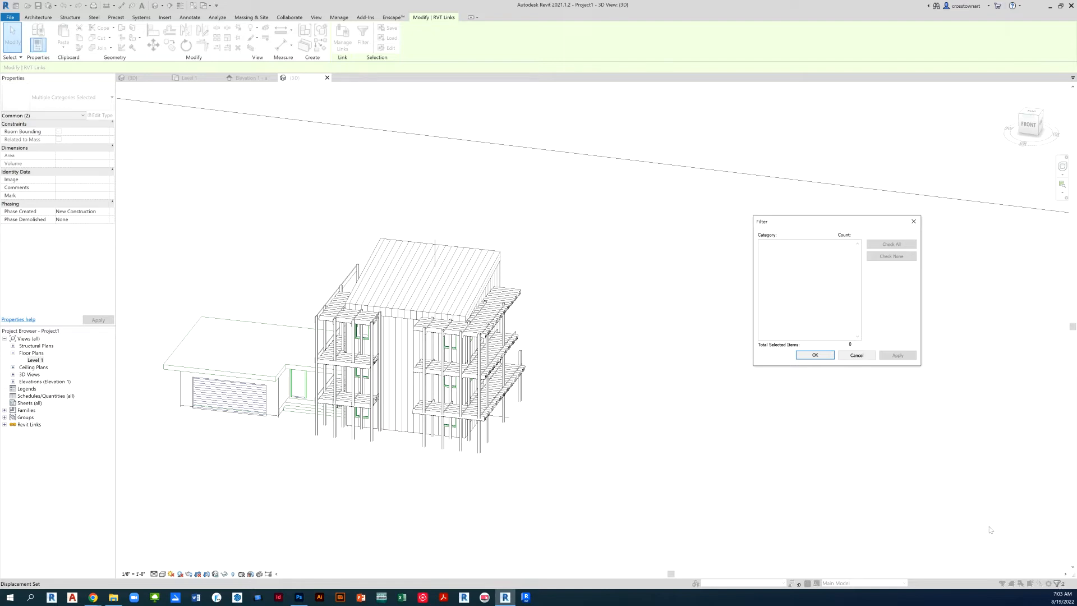
click(856, 355)
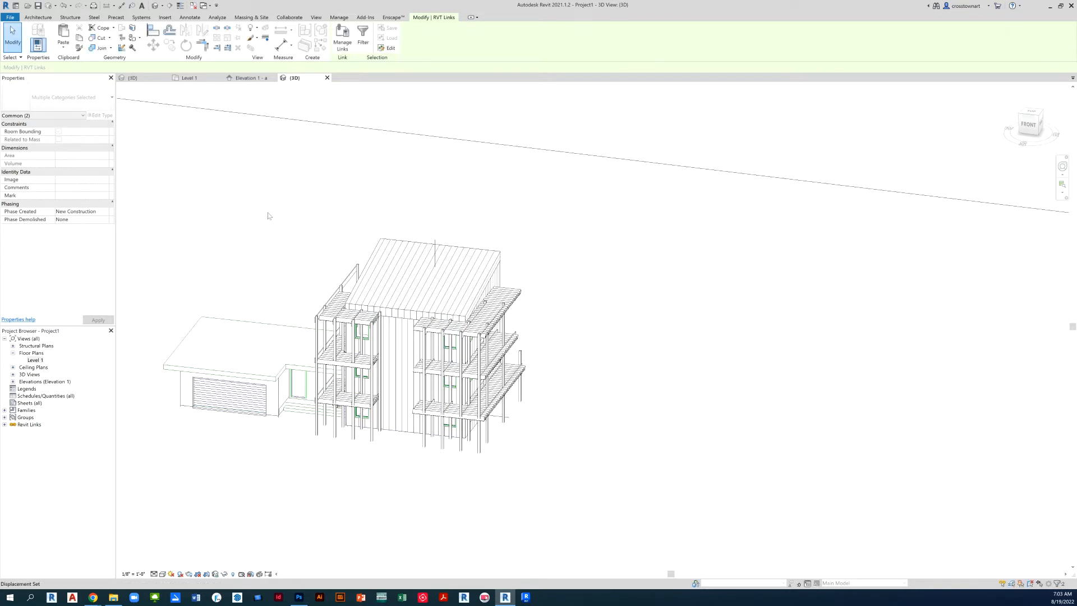
scroll(366, 296, down, 4)
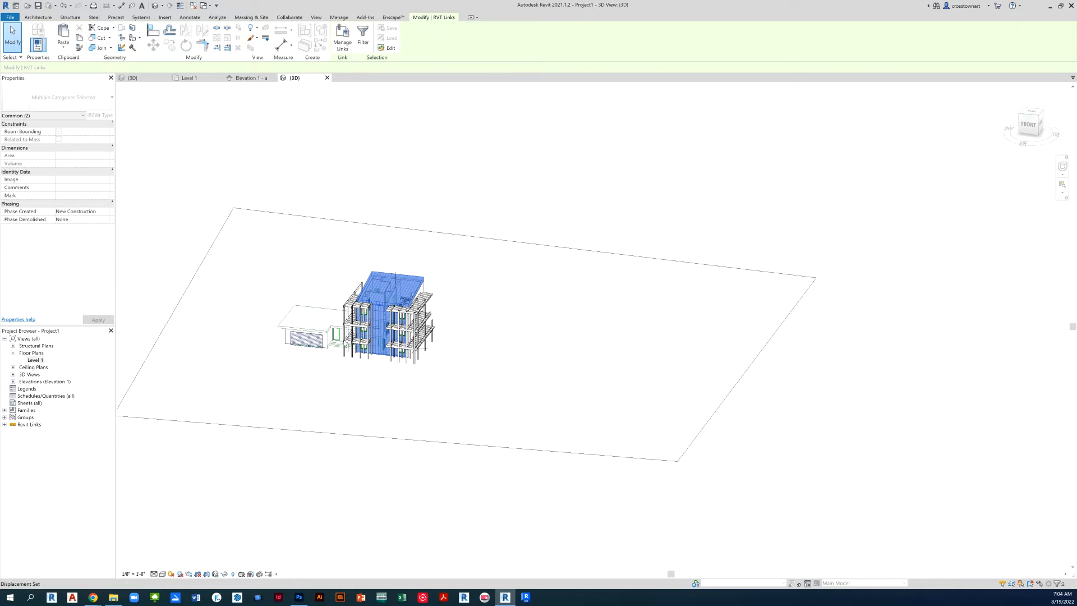
scroll(331, 308, down, 3)
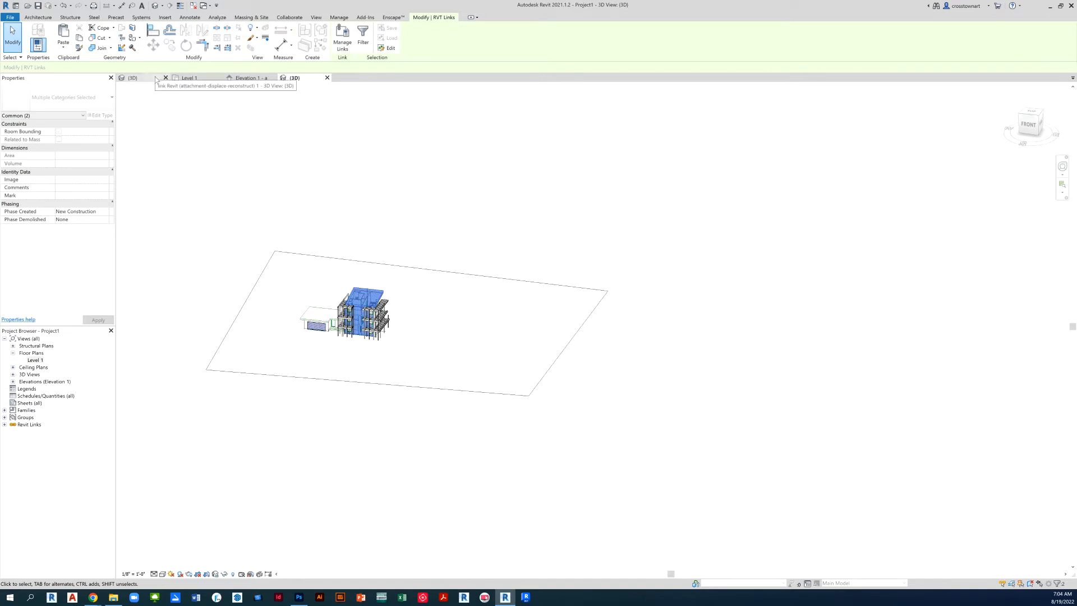
click(61, 51)
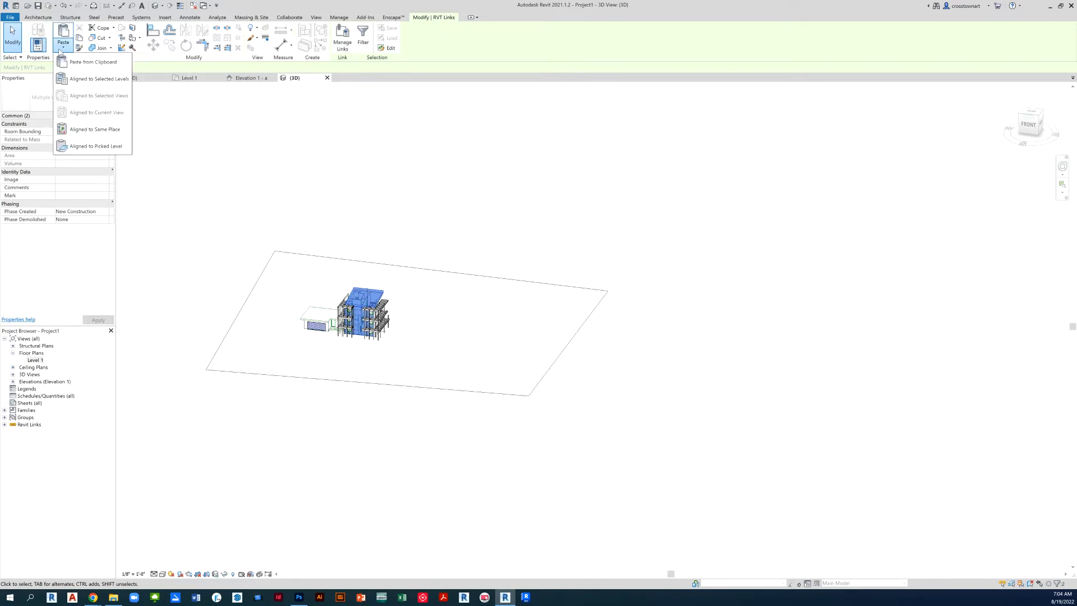
click(94, 129)
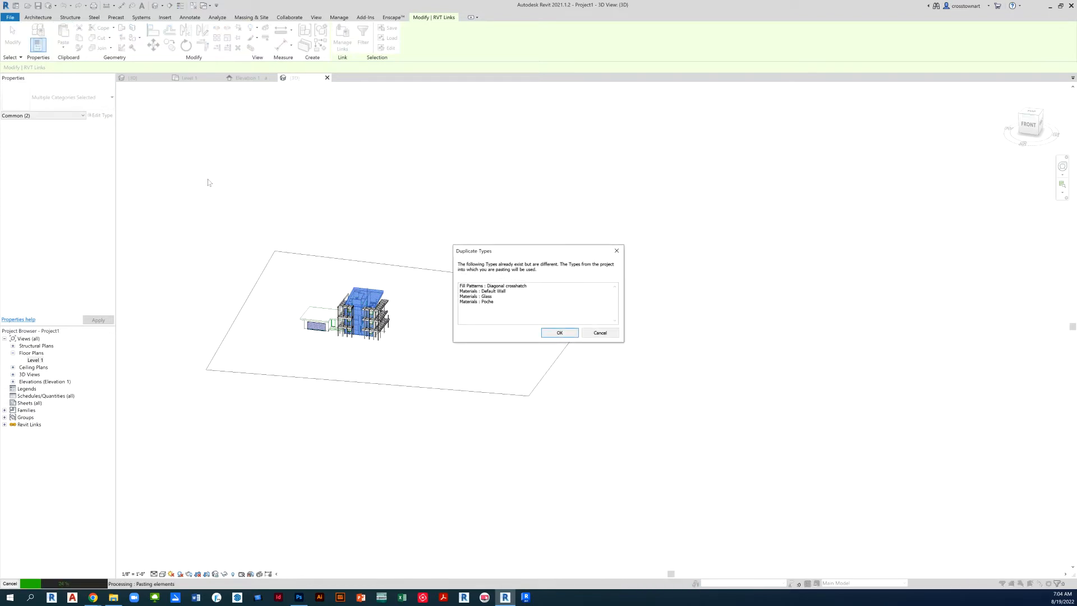
click(560, 333)
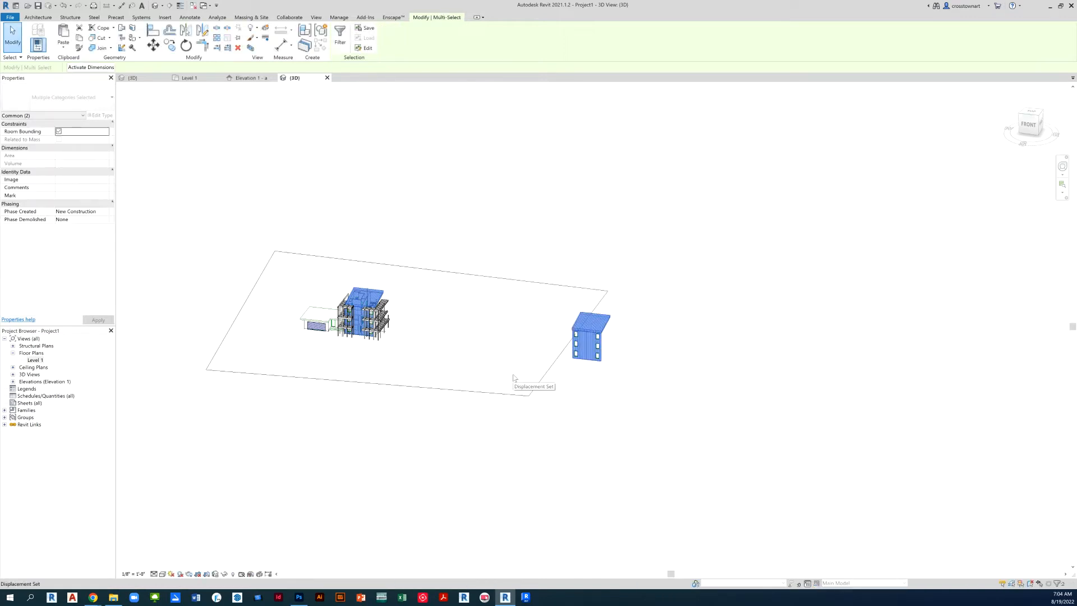
- Copy the linked house's right-side and rear exterior walls and paste them aligned to the same place, keeping the project's existing types
shift+middle_drag(510, 425, 378, 377)
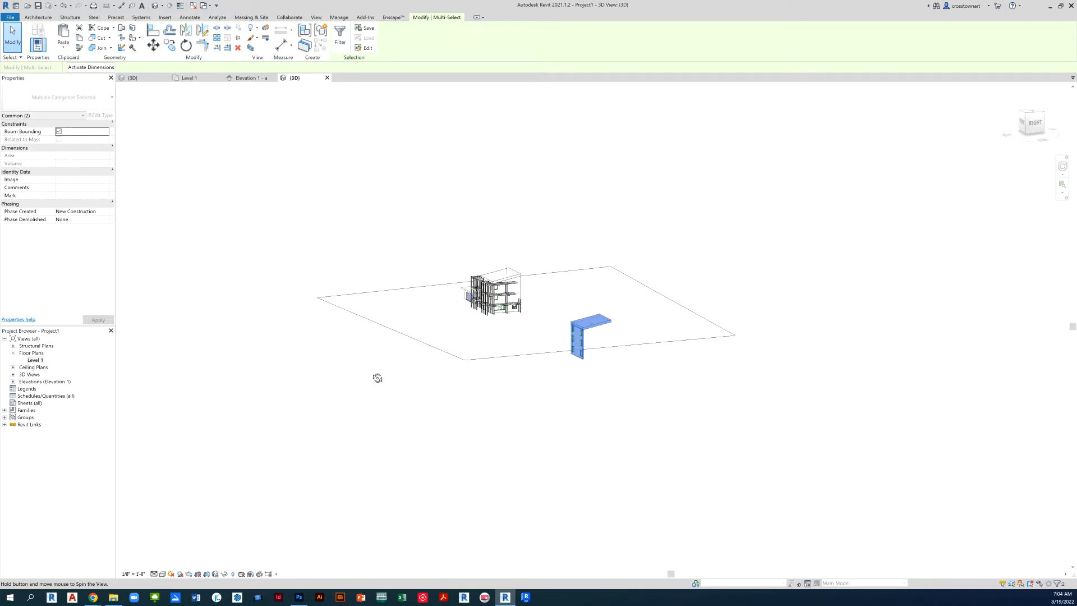
scroll(530, 392, up, 4)
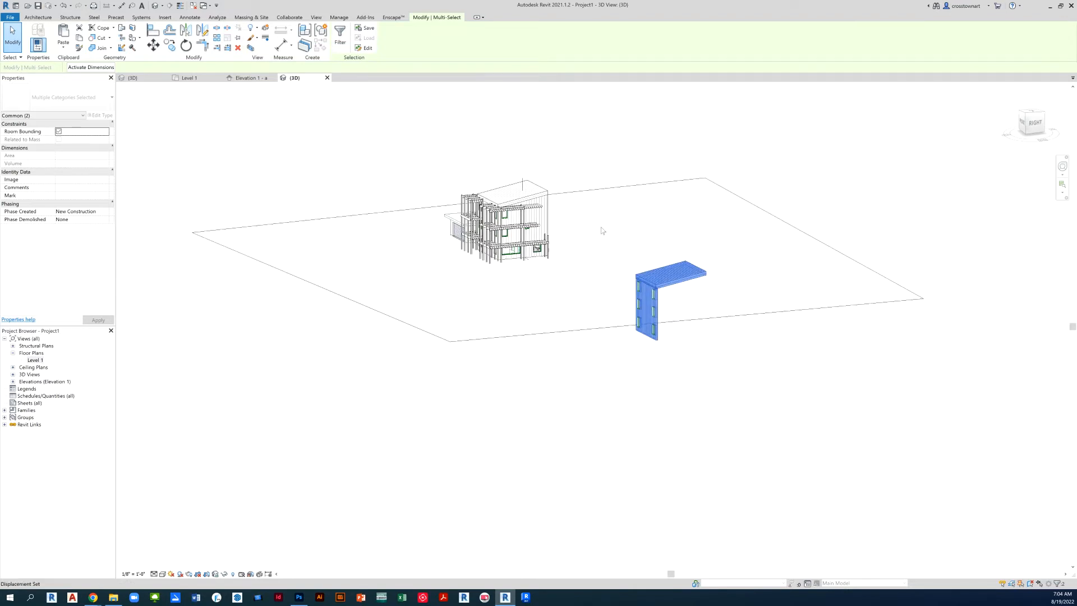
scroll(559, 231, up, 3)
click(506, 188)
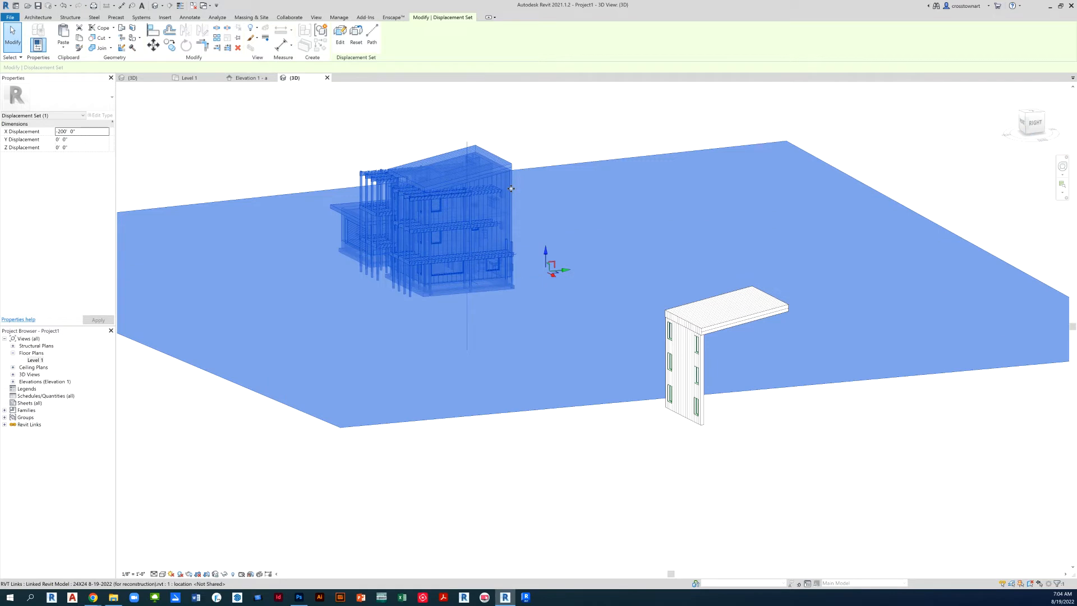
click(511, 188)
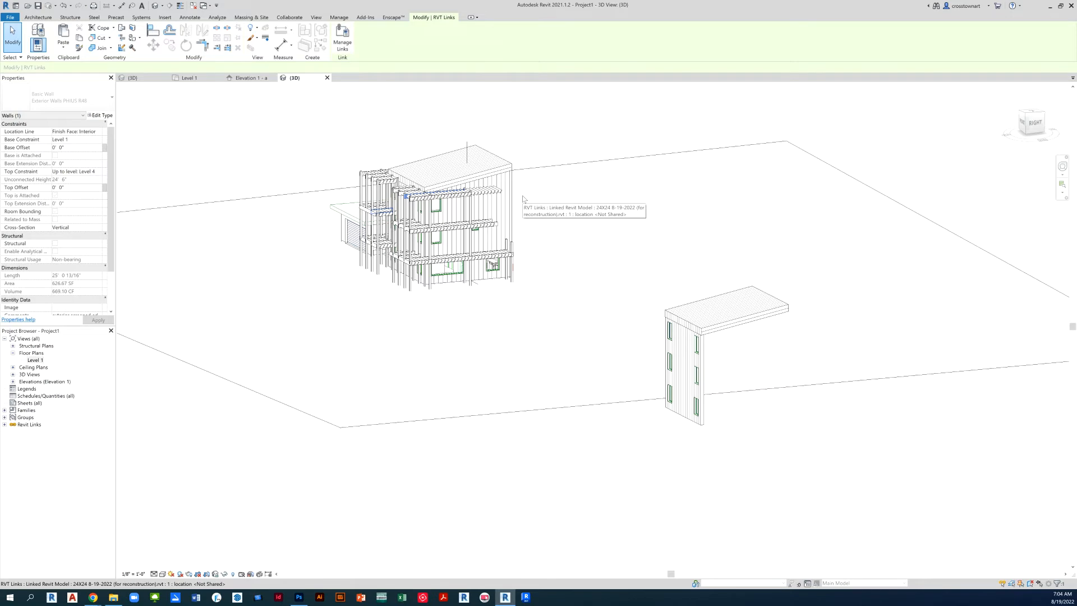
shift+middle_drag(522, 195, 824, 233)
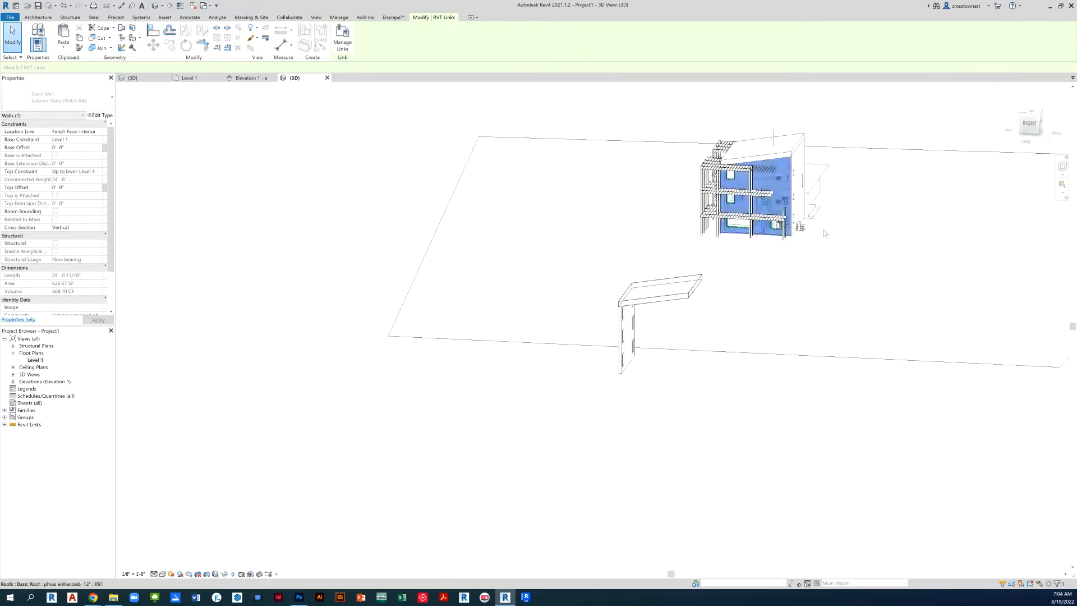
scroll(824, 234, up, 3)
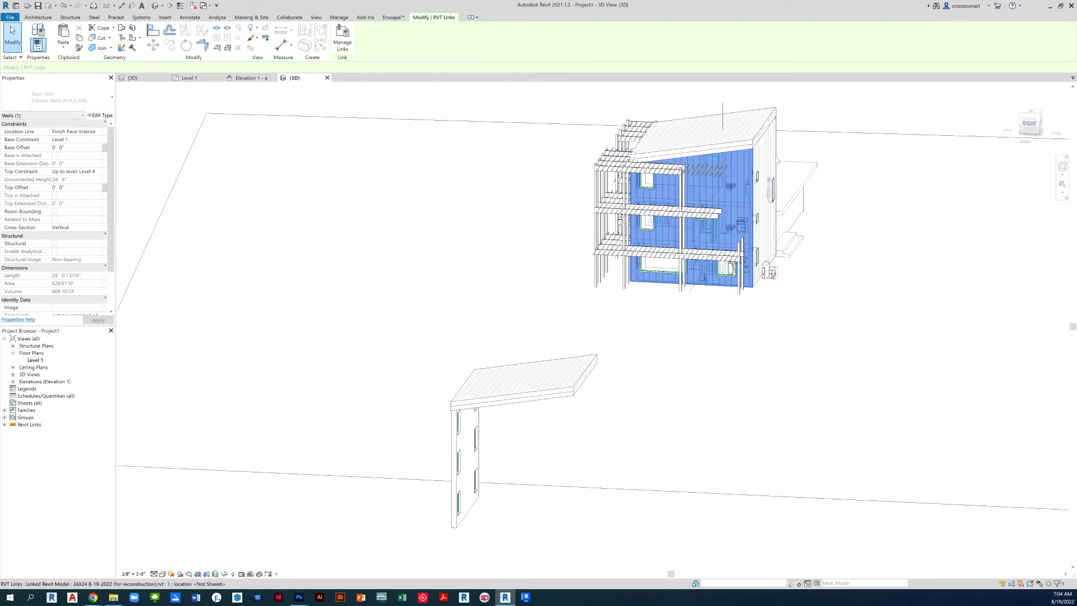
ctrl+click(776, 157)
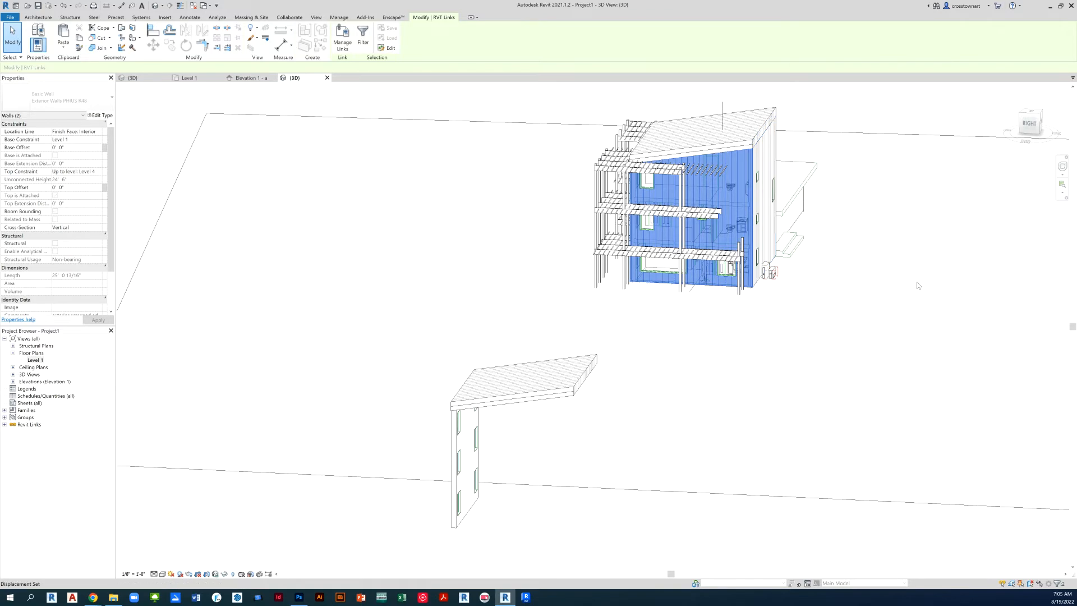
shift+middle_drag(915, 252, 568, 267)
scroll(412, 182, down, 5)
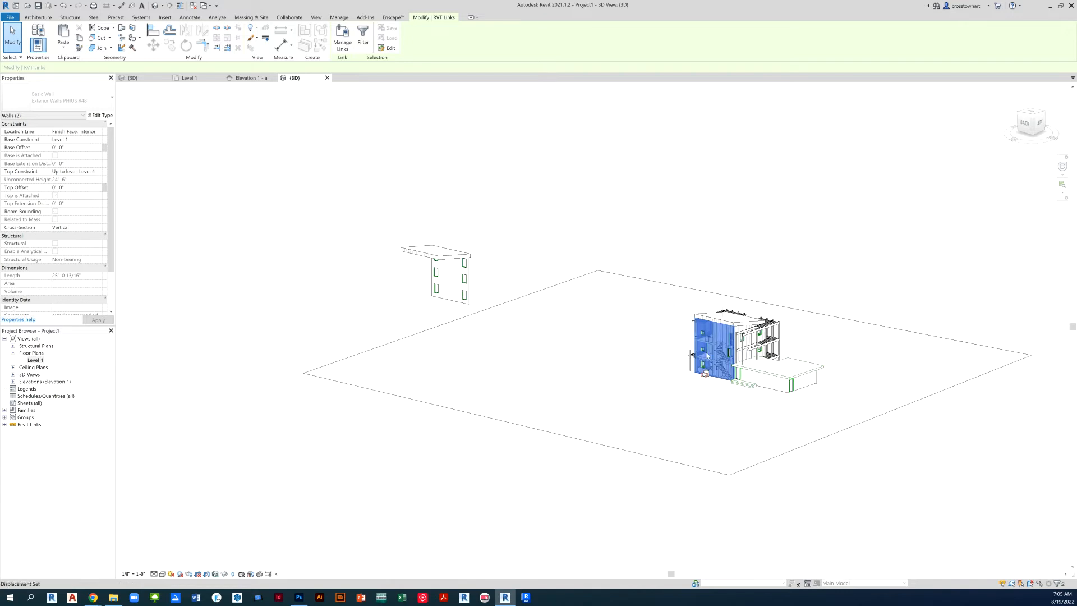
scroll(673, 348, up, 3)
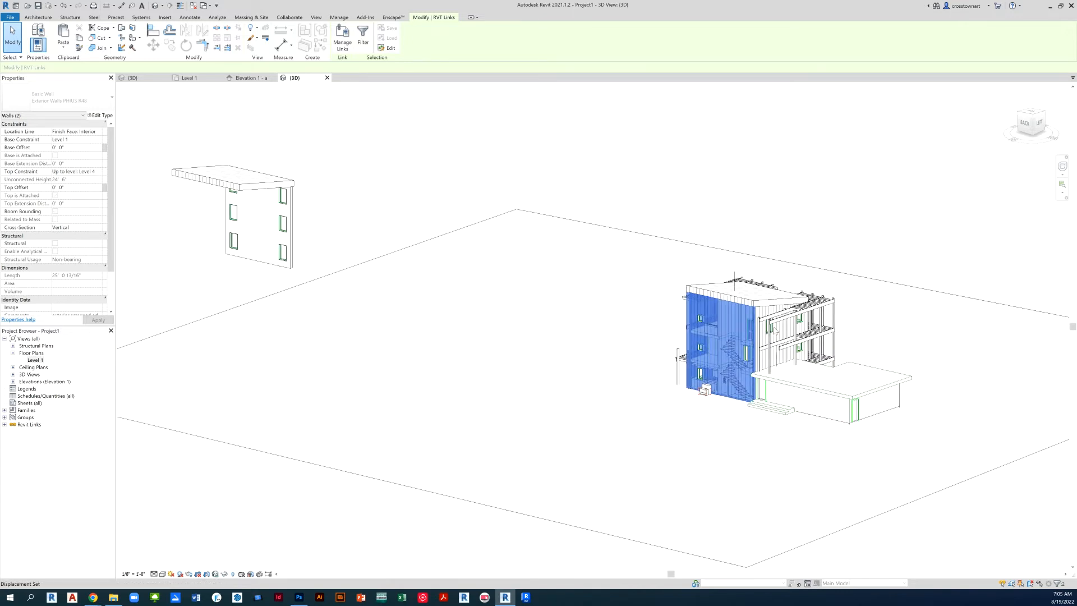
scroll(762, 326, up, 3)
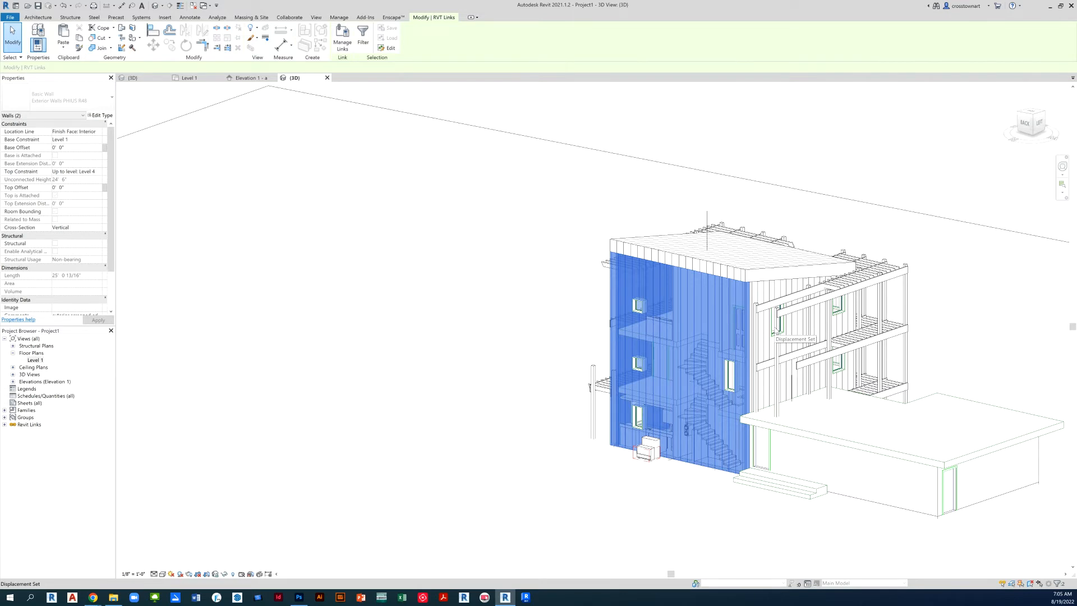
scroll(775, 333, down, 3)
scroll(777, 333, down, 2)
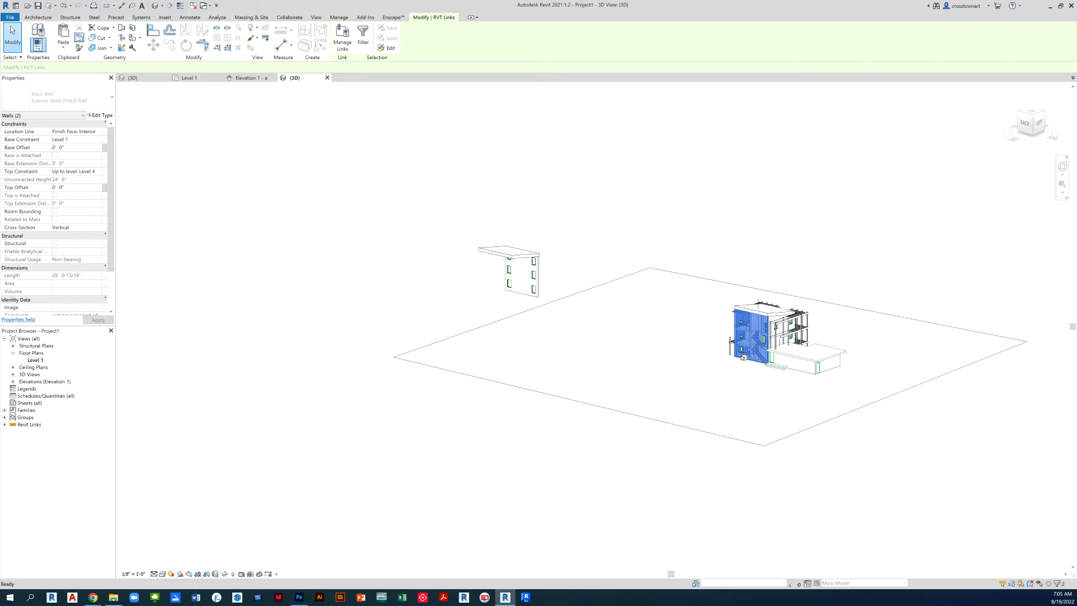
click(64, 49)
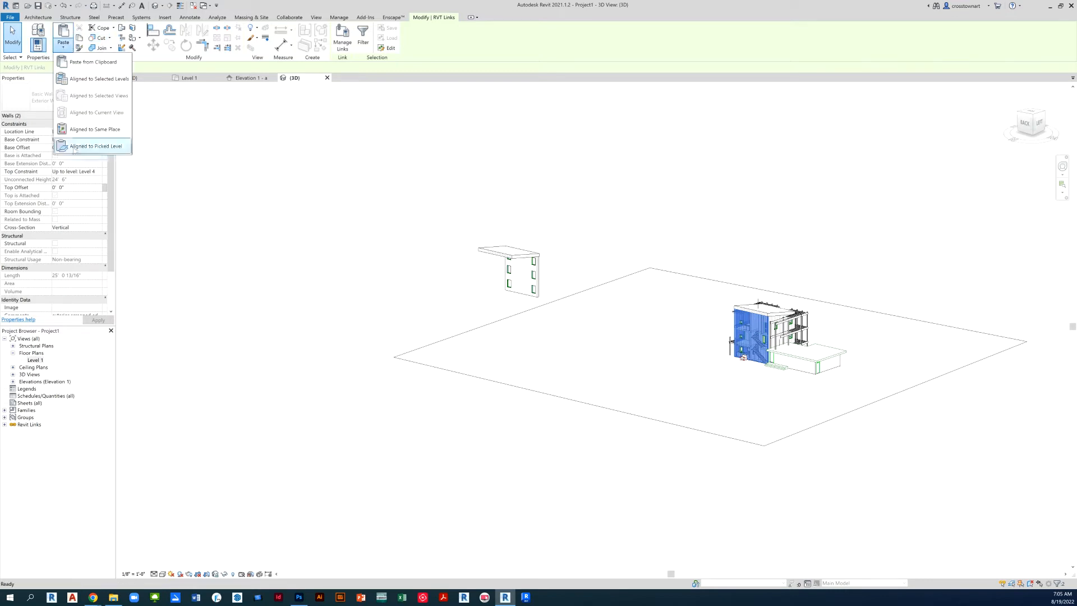
click(90, 132)
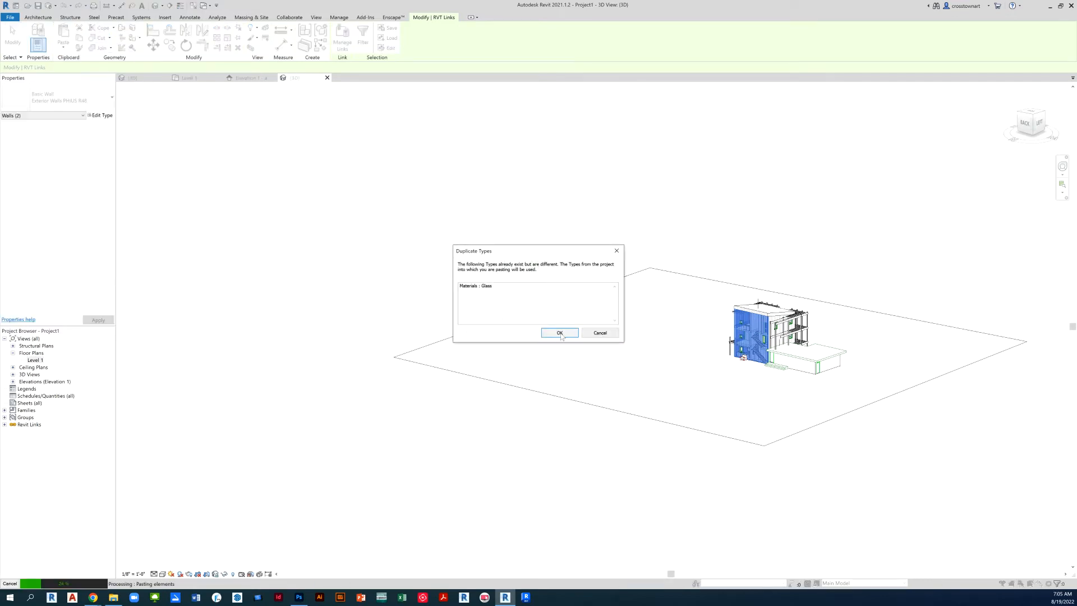
click(560, 333)
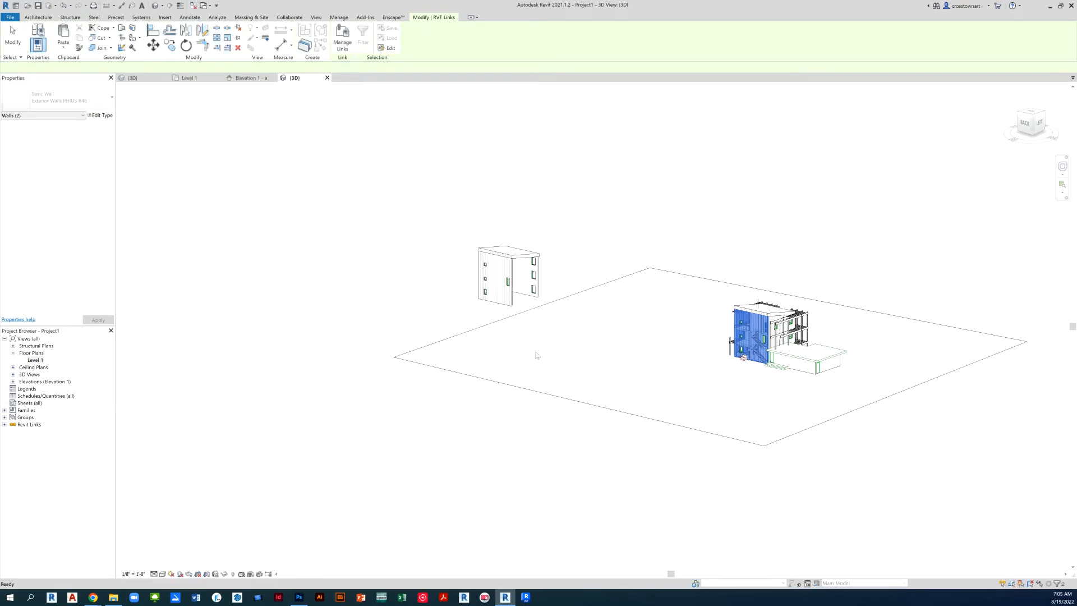
- Clear the selection and examine the pasted roof and walls beside the displaced linked house from a front-right angle
shift+middle_drag(522, 332, 726, 363)
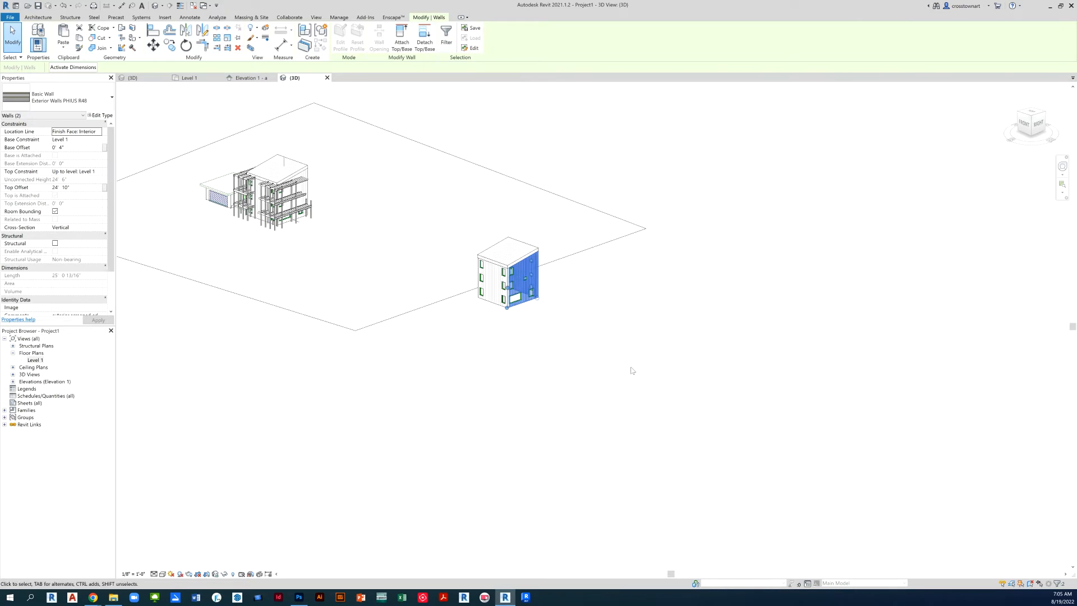
key(Escape)
scroll(362, 256, up, 2)
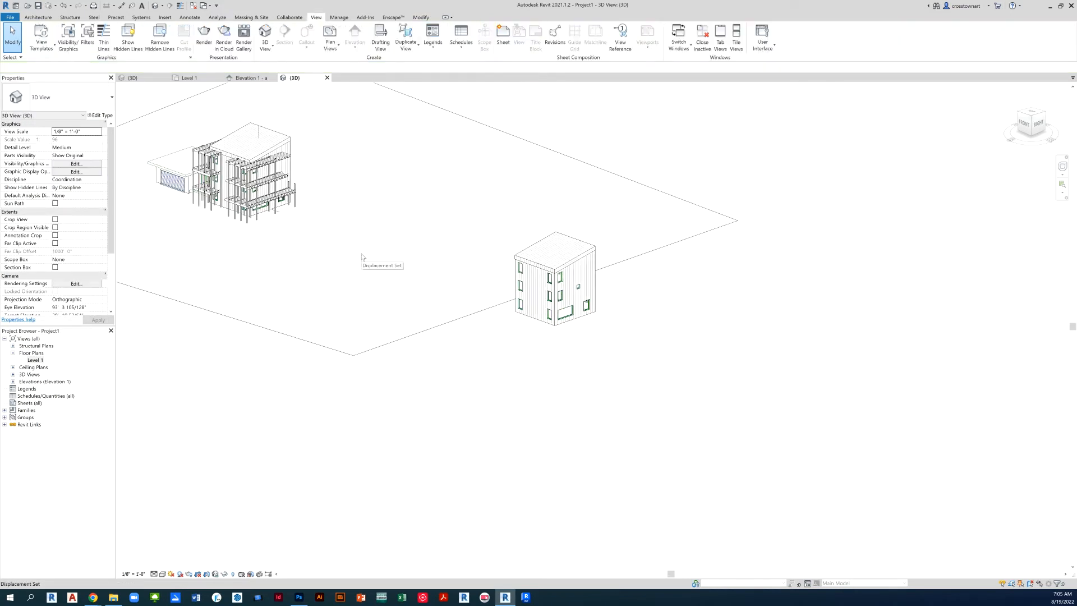
scroll(437, 269, down, 1)
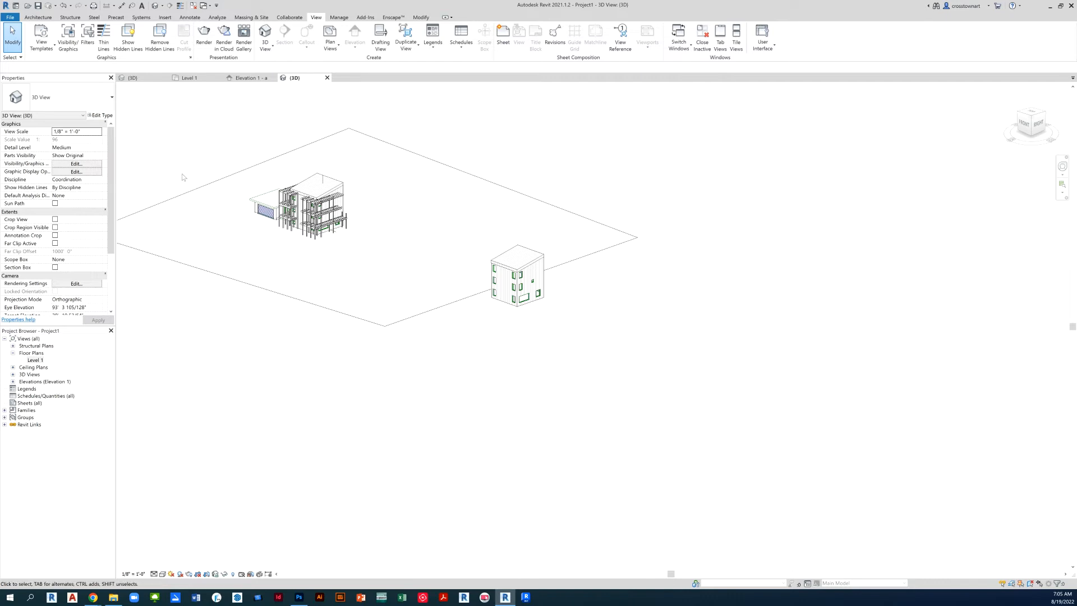
- Open the recent model 24X24 8-19-2022 (for reconstruction).rvt, agreeing to unload it as a link from the current project
click(8, 18)
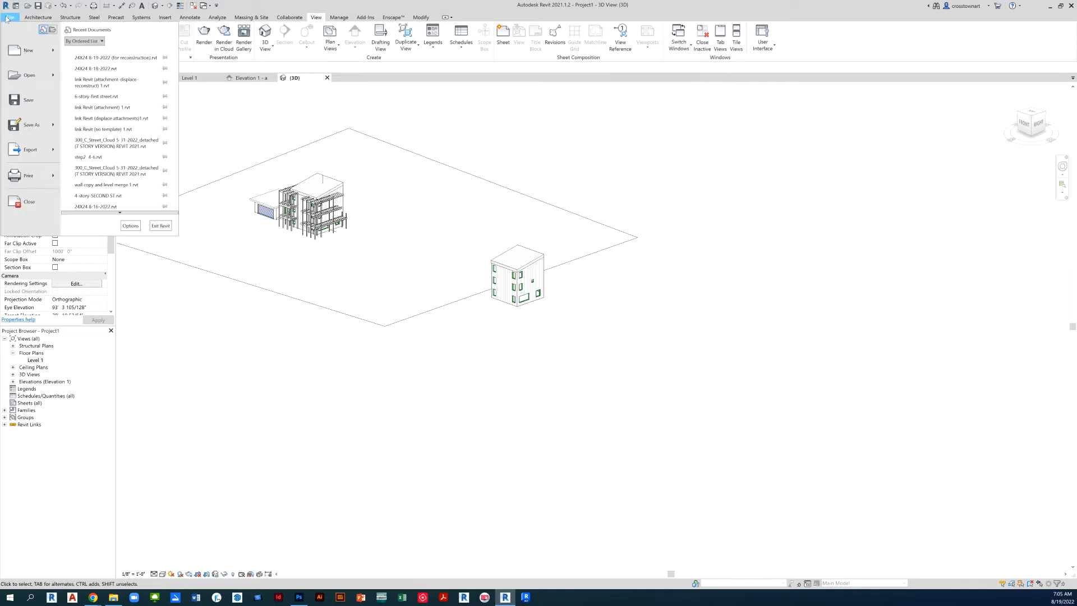
click(132, 58)
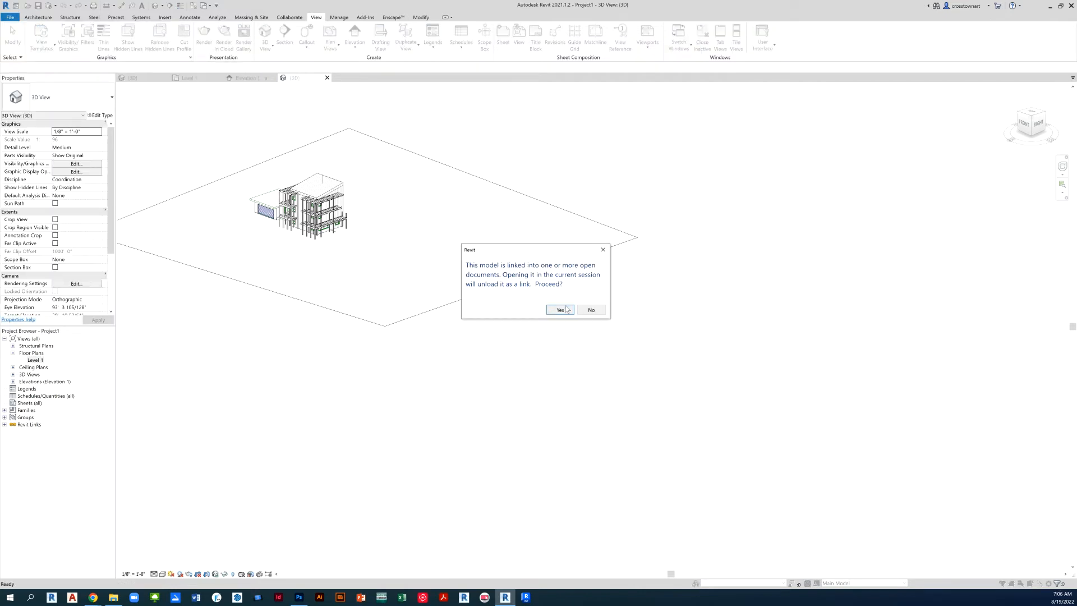
click(559, 310)
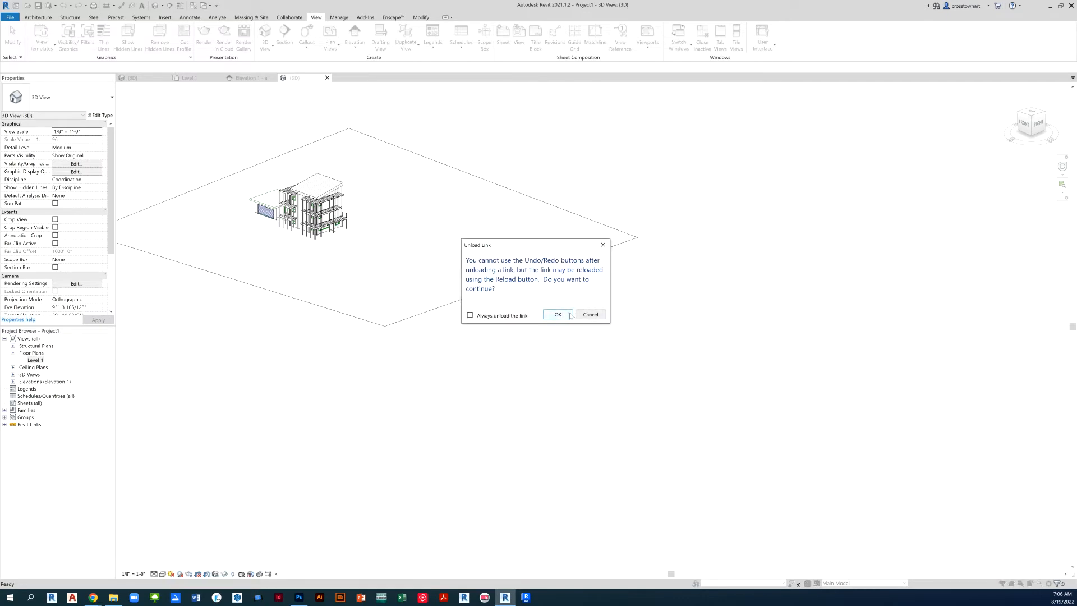
click(558, 315)
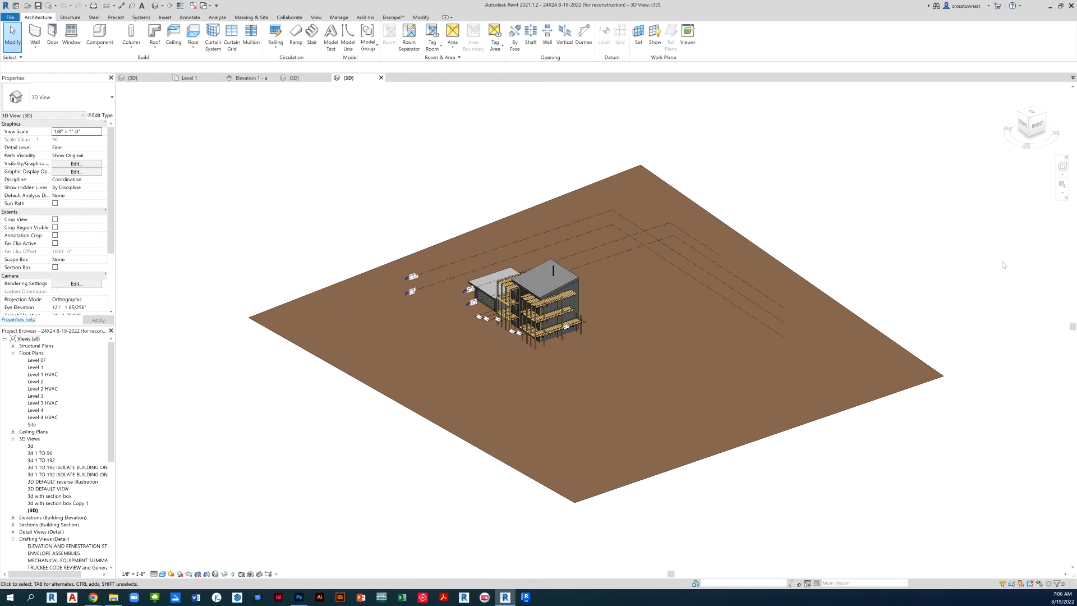
scroll(293, 351, down, 2)
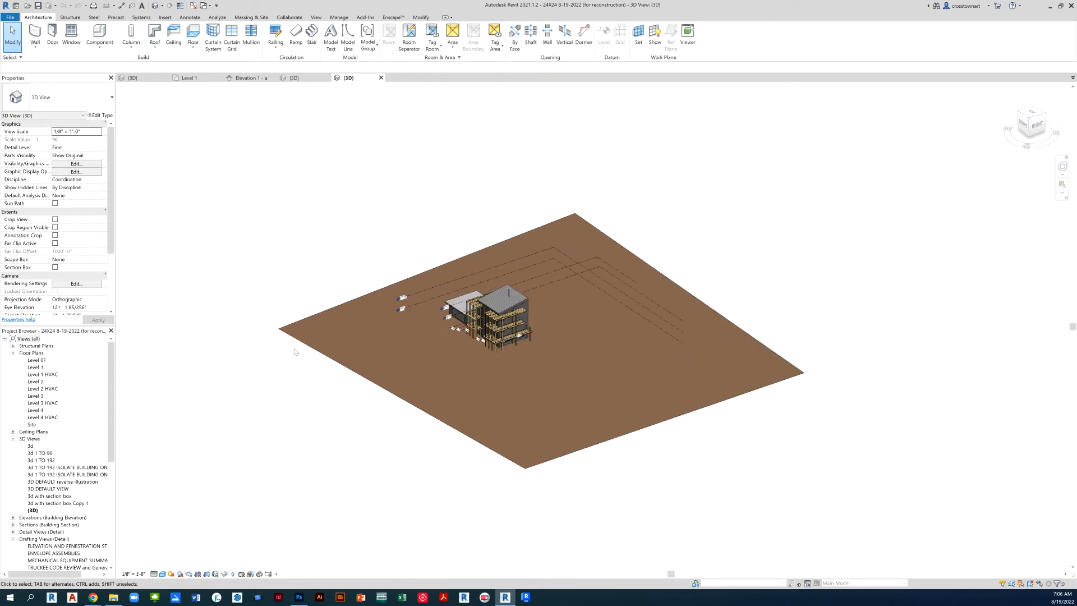
- Return to Project1's 3D view and inspect the pasted roof and walls from several sides without the link
click(312, 79)
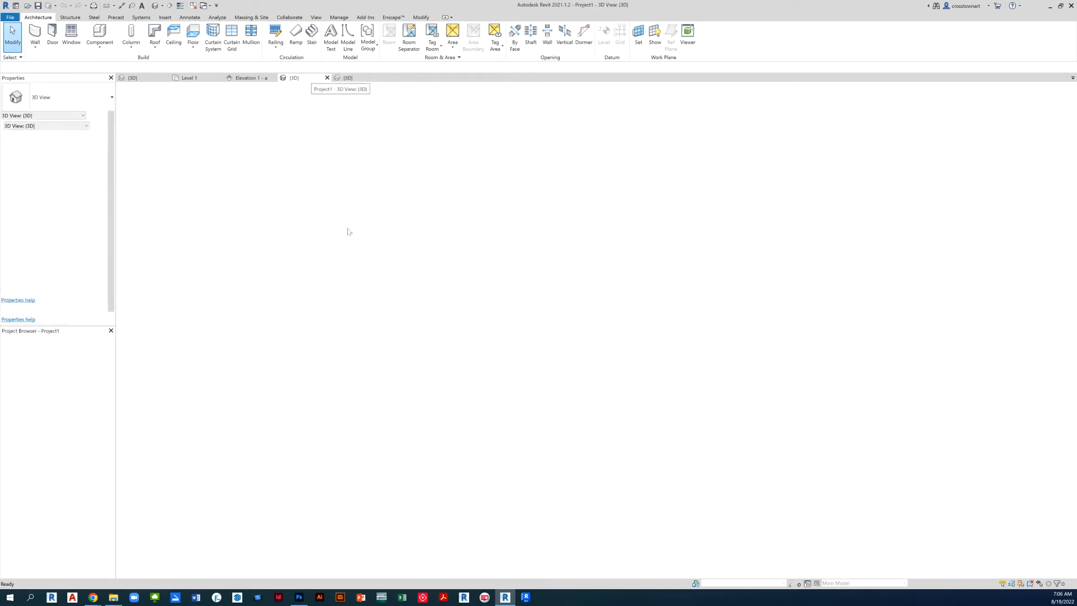
scroll(427, 487, down, 2)
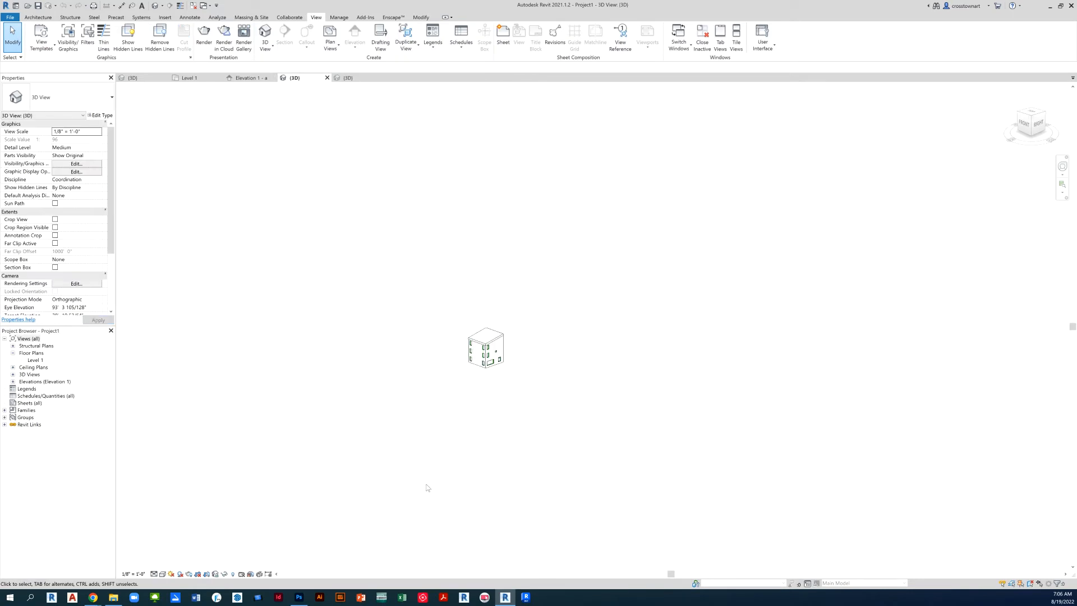
scroll(454, 426, up, 3)
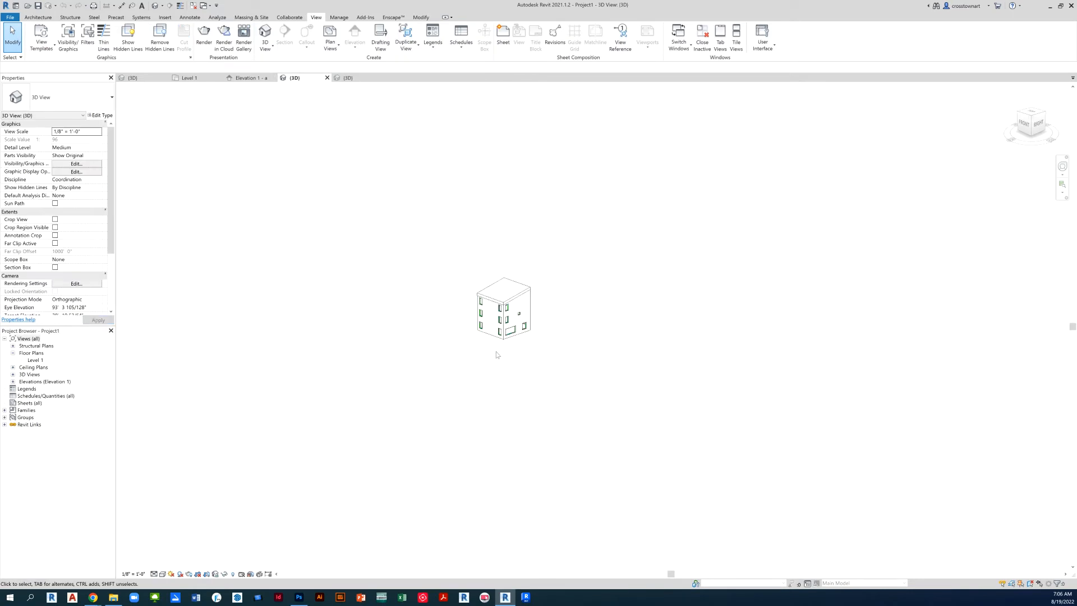
shift+middle_drag(490, 365, 704, 380)
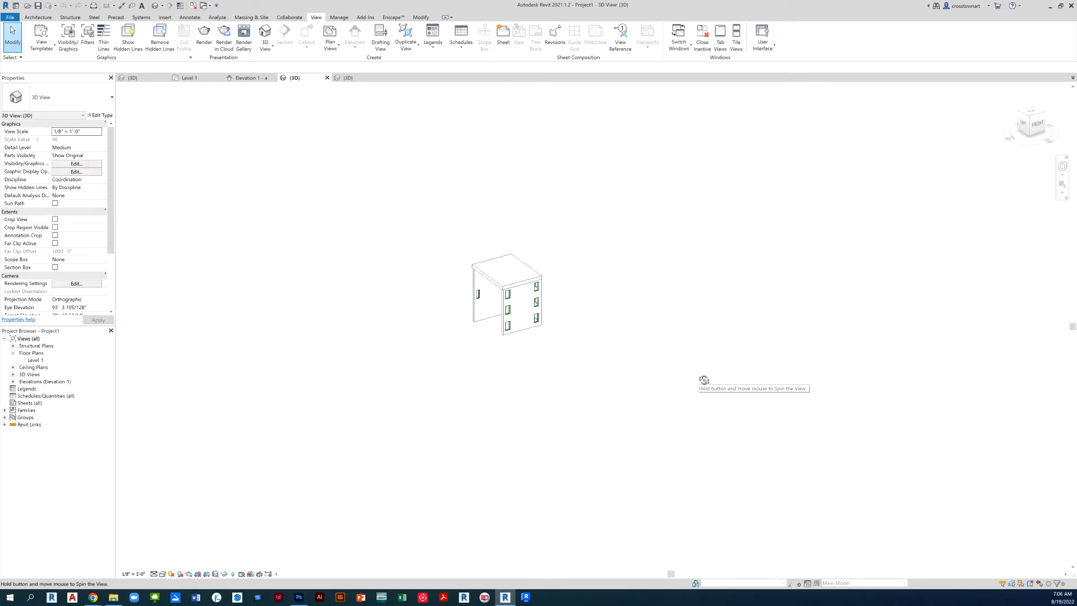
- Export the current 3D view of the pasted roof and walls as an AutoCAD 2018 DWG named EXPORT reconstruction step
drag(704, 380, 628, 382)
scroll(544, 297, up, 4)
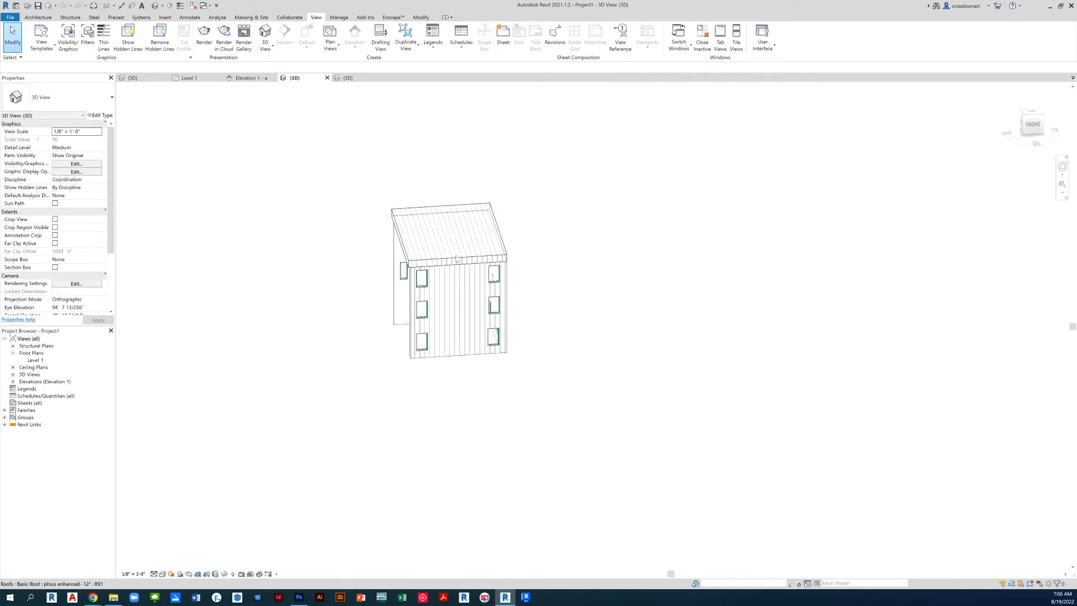
shift+middle_drag(480, 389, 584, 408)
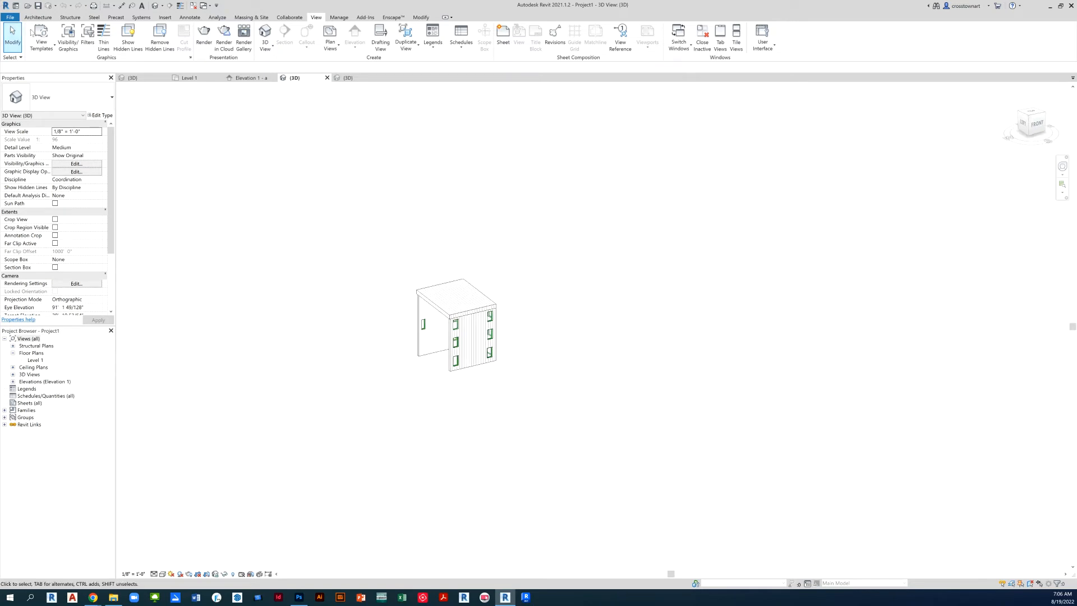
click(12, 18)
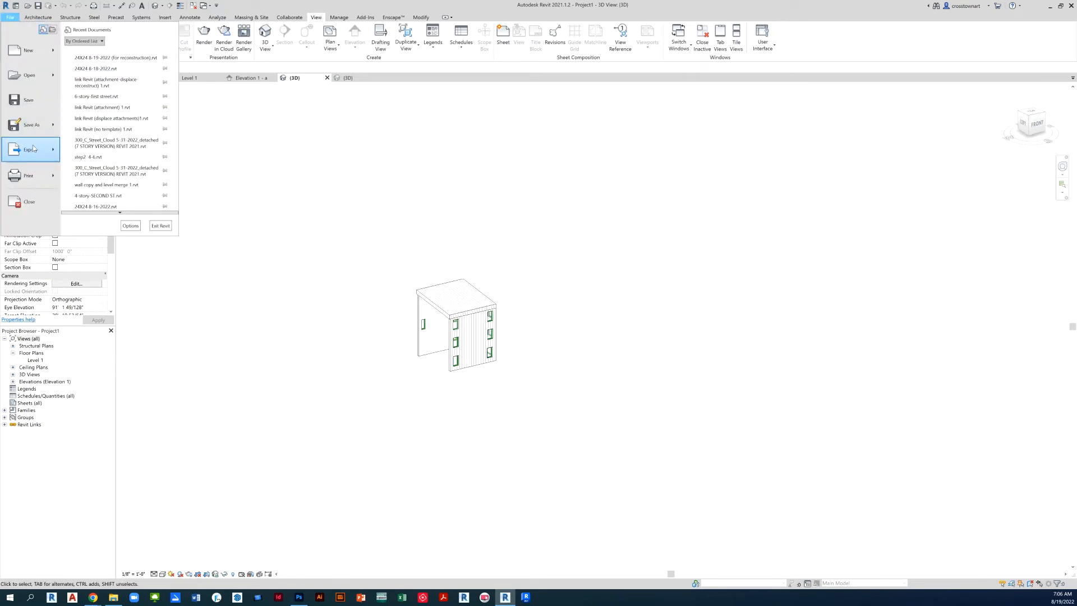
mouse_move(33, 148)
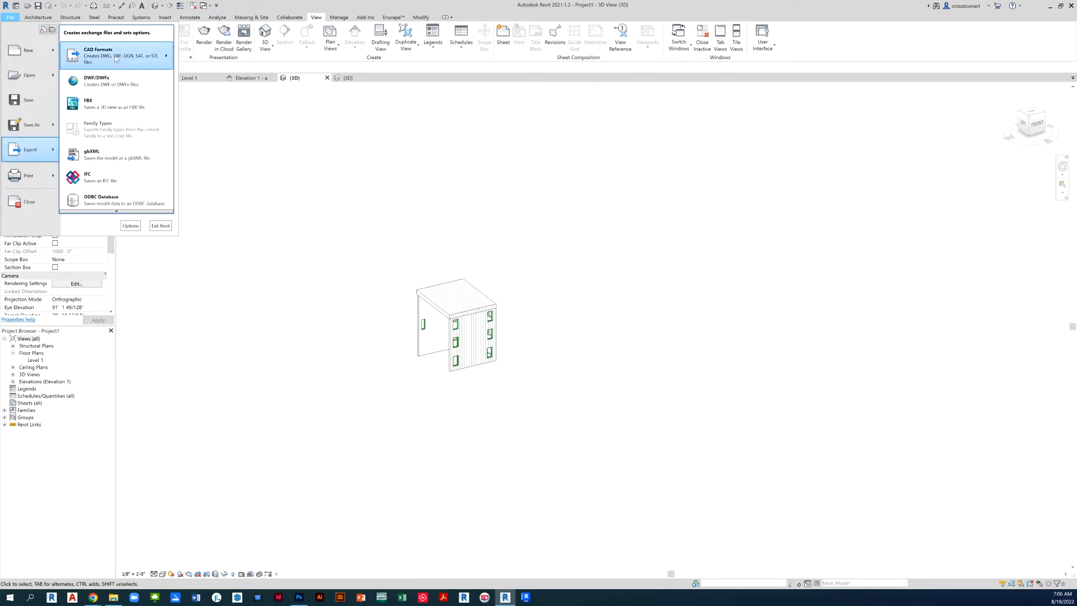
mouse_move(163, 55)
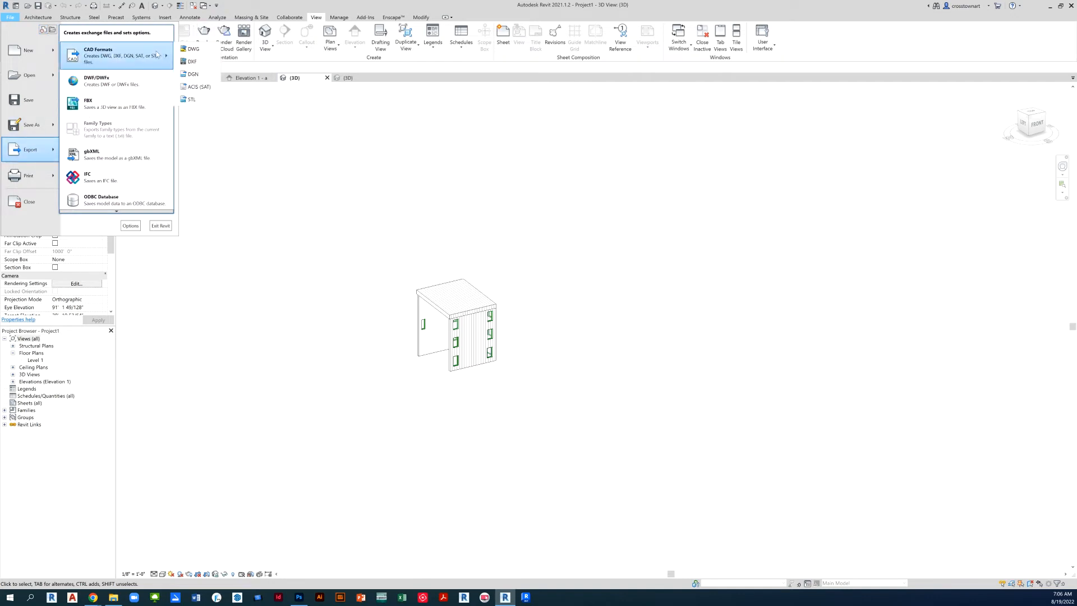
click(193, 49)
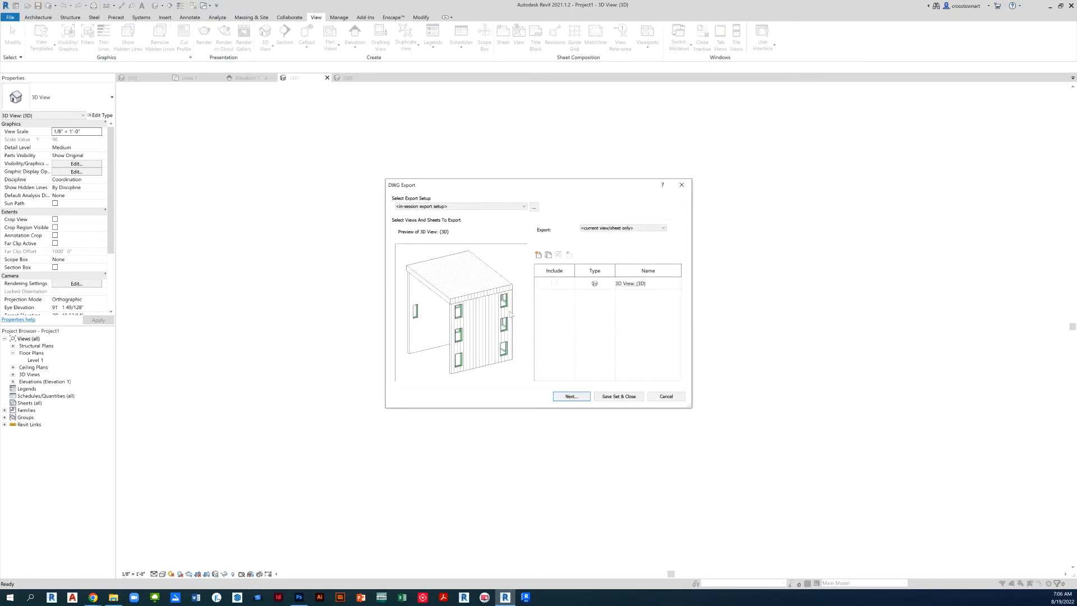
click(581, 399)
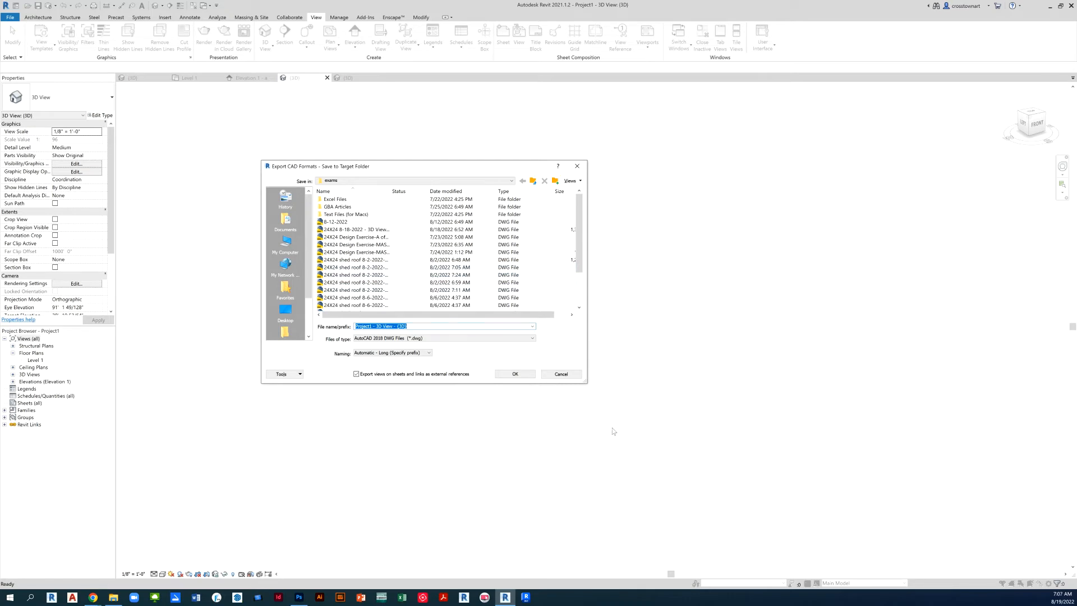
text(EXPORT reconstruction step)
key(Return)
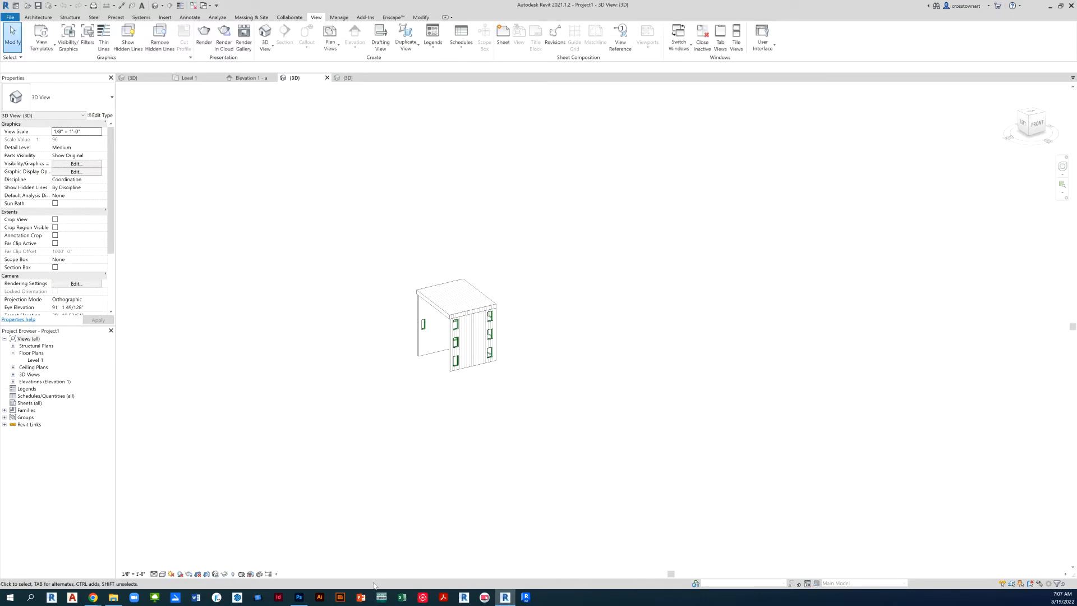
- Switch to a new SketchUp Pro 2021 model and delete the default standing figure
click(239, 598)
click(237, 597)
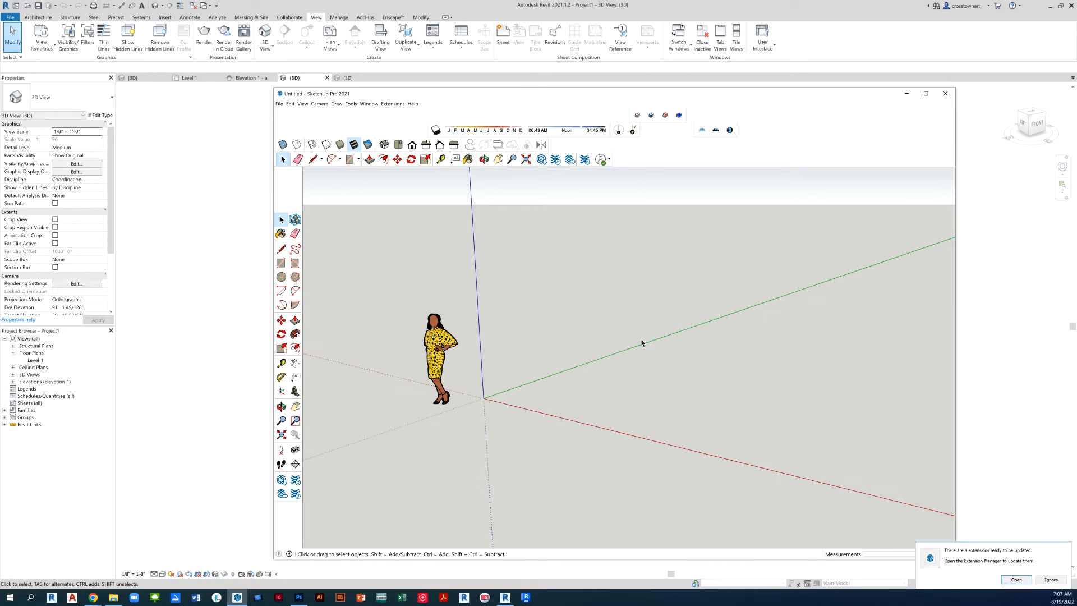
scroll(527, 340, up, 5)
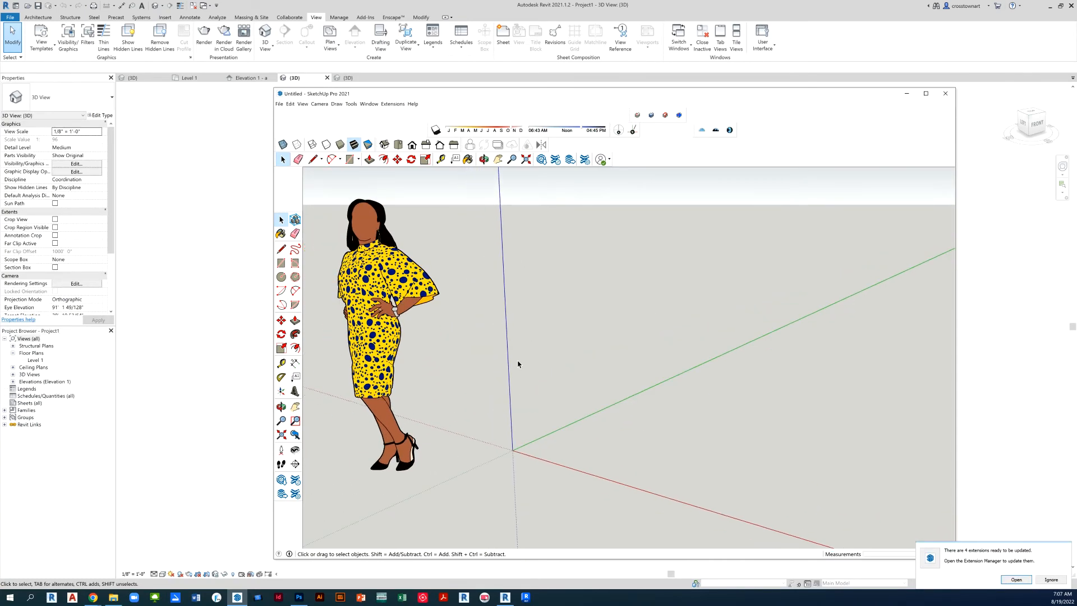
scroll(520, 363, down, 2)
click(413, 324)
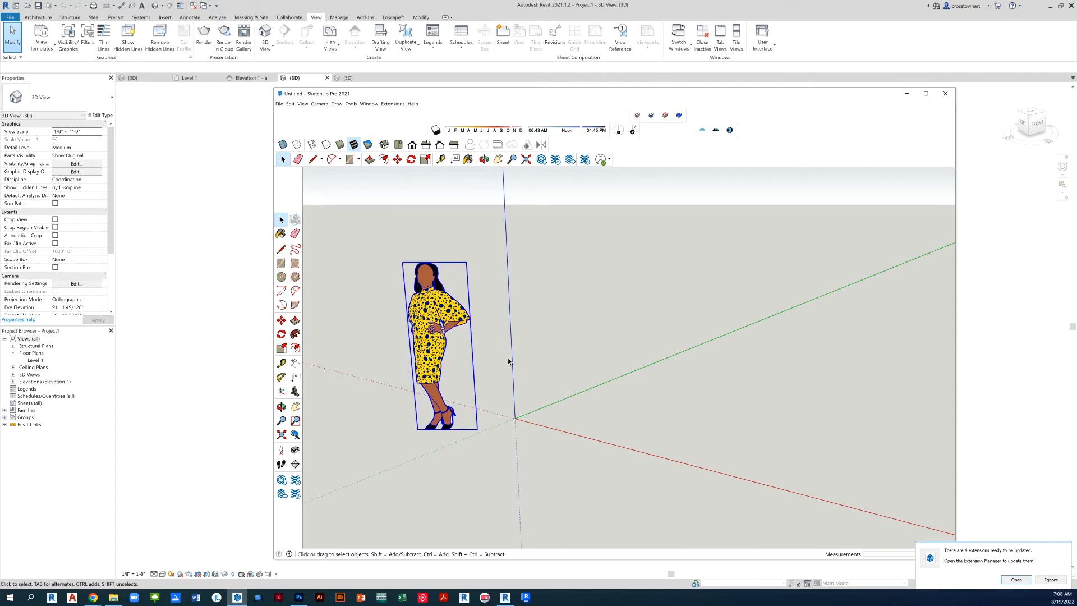
key(Delete)
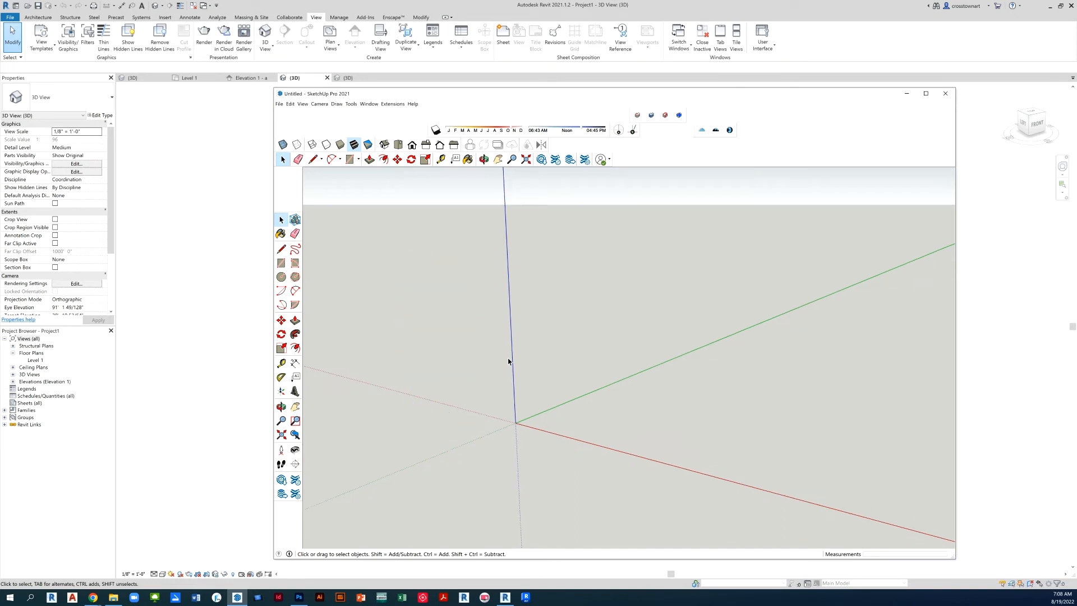
- Set the SketchUp camera to parallel projection
click(317, 104)
click(340, 137)
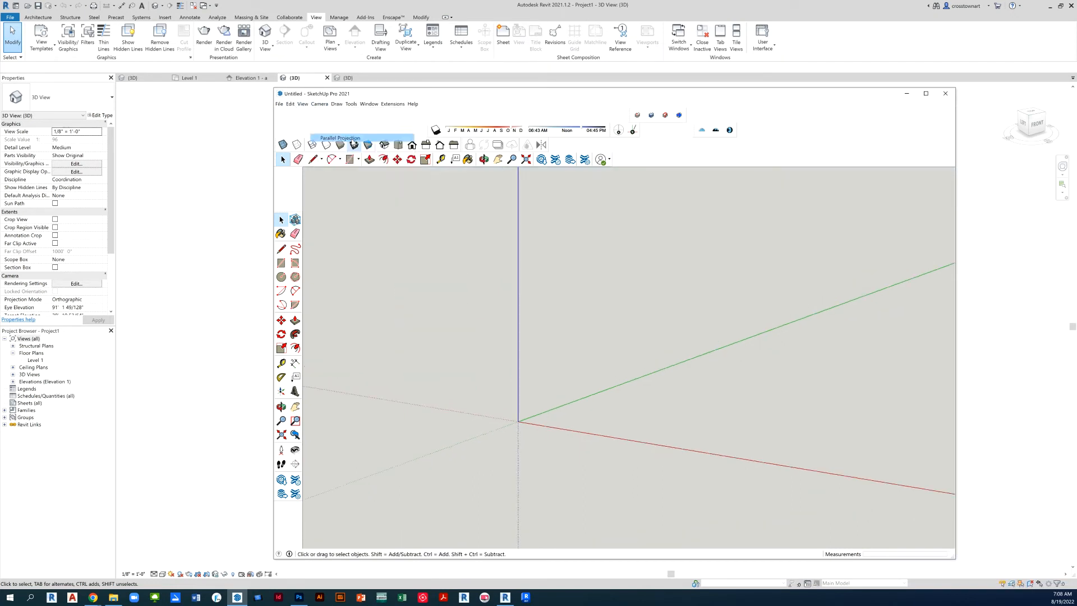
scroll(446, 337, down, 2)
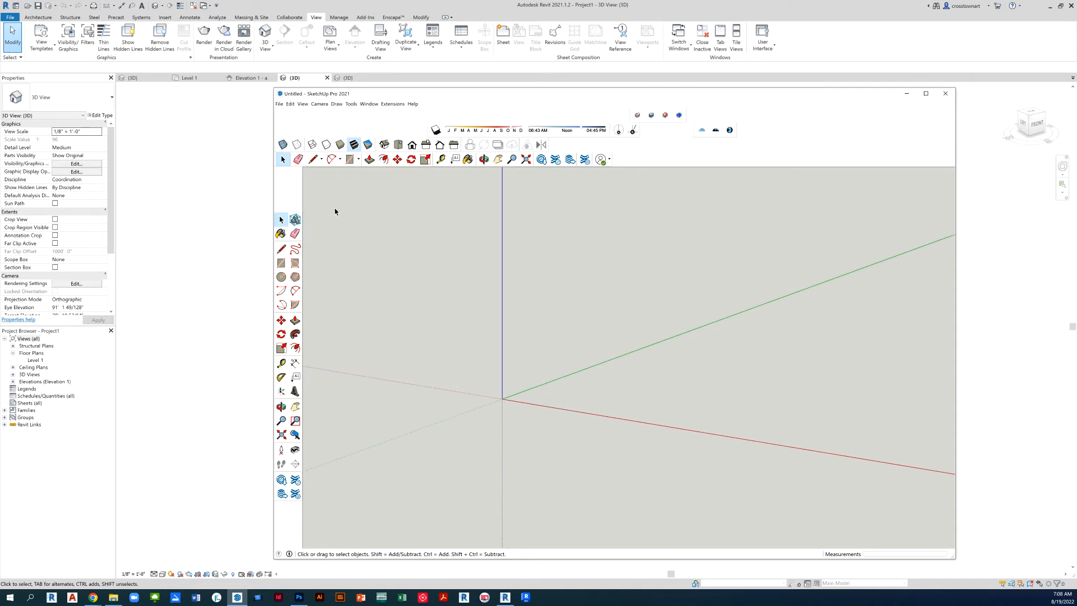
- Import the EXPORT reconstruction step DWG into the empty SketchUp model and dismiss the import results
click(280, 105)
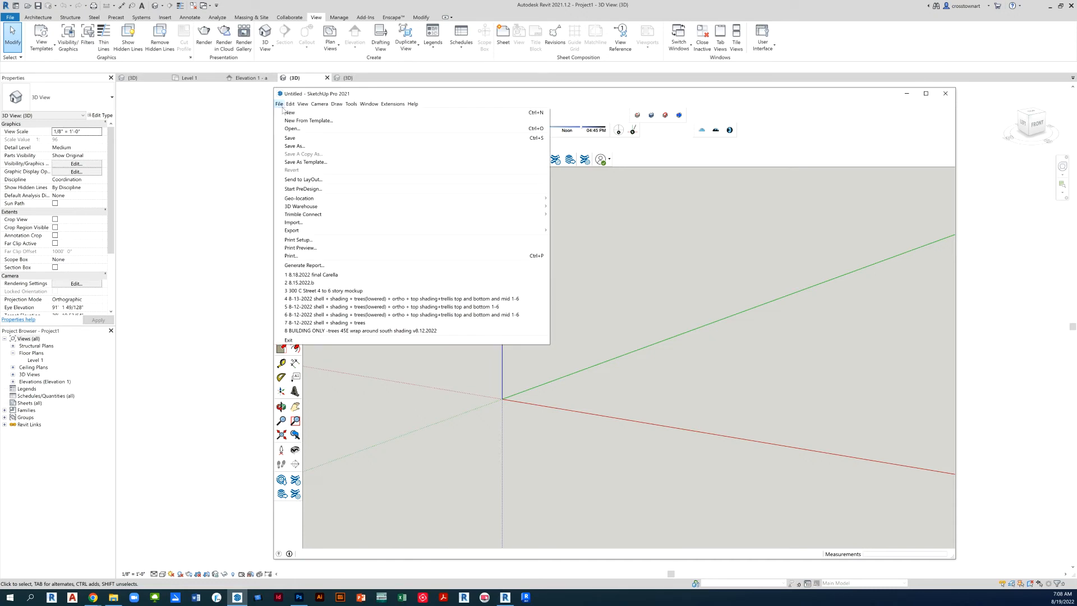
click(363, 226)
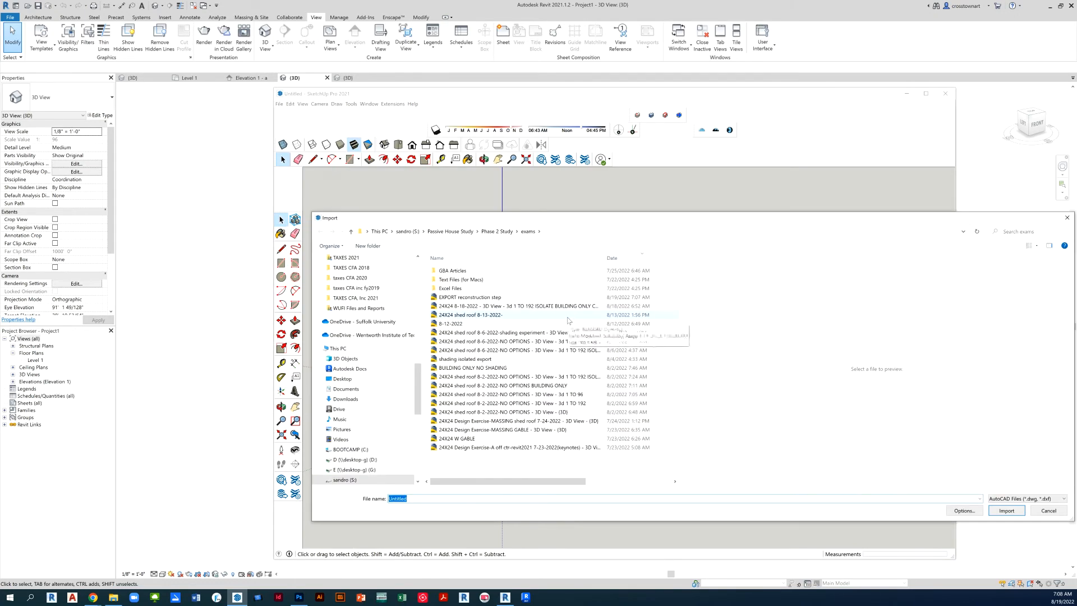
click(470, 297)
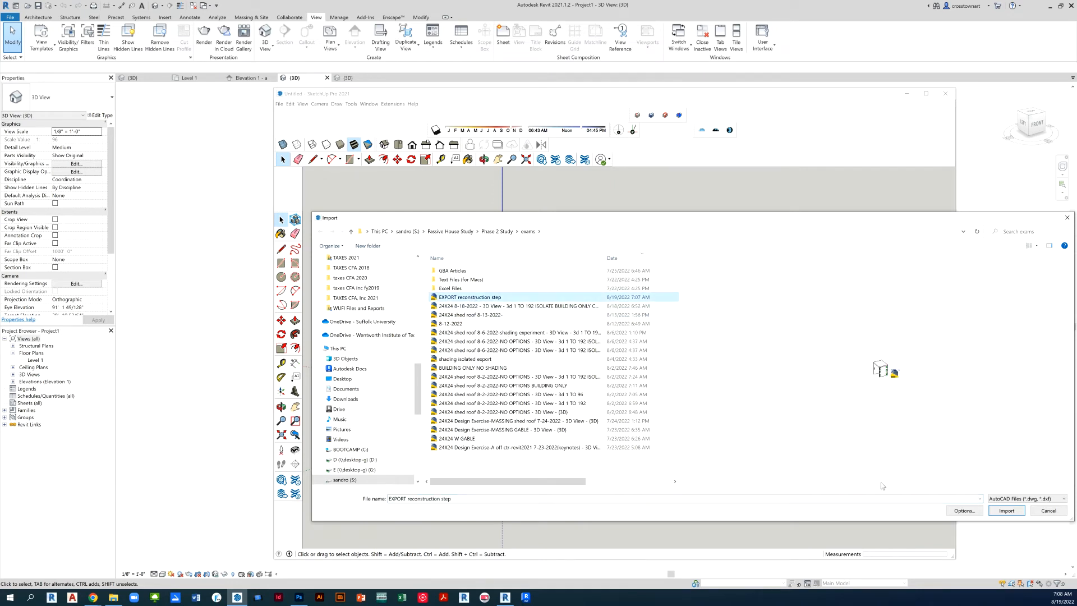
click(1013, 511)
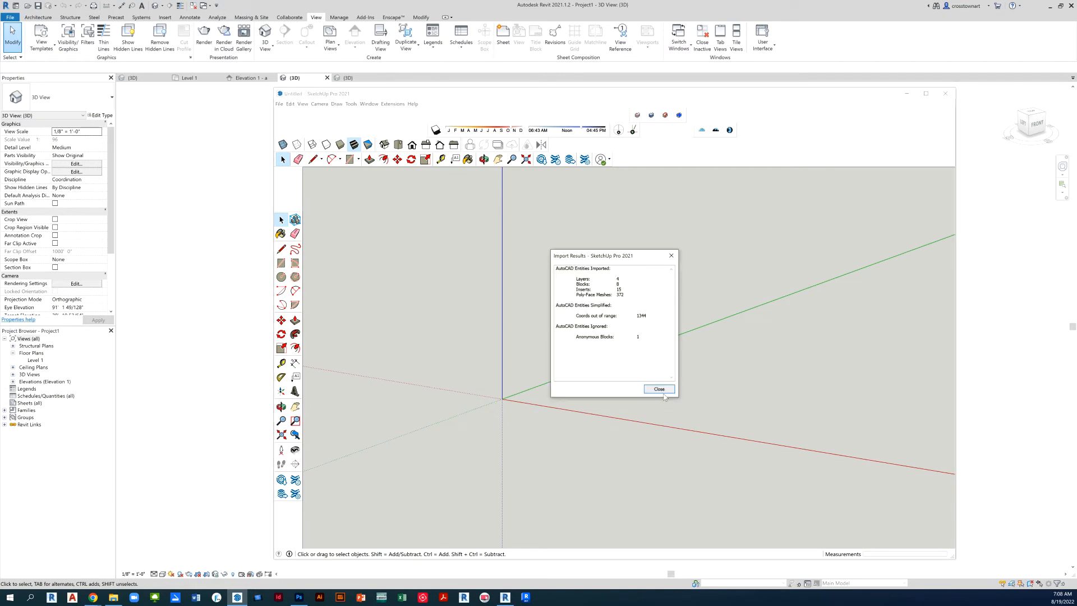
click(659, 389)
scroll(559, 396, down, 4)
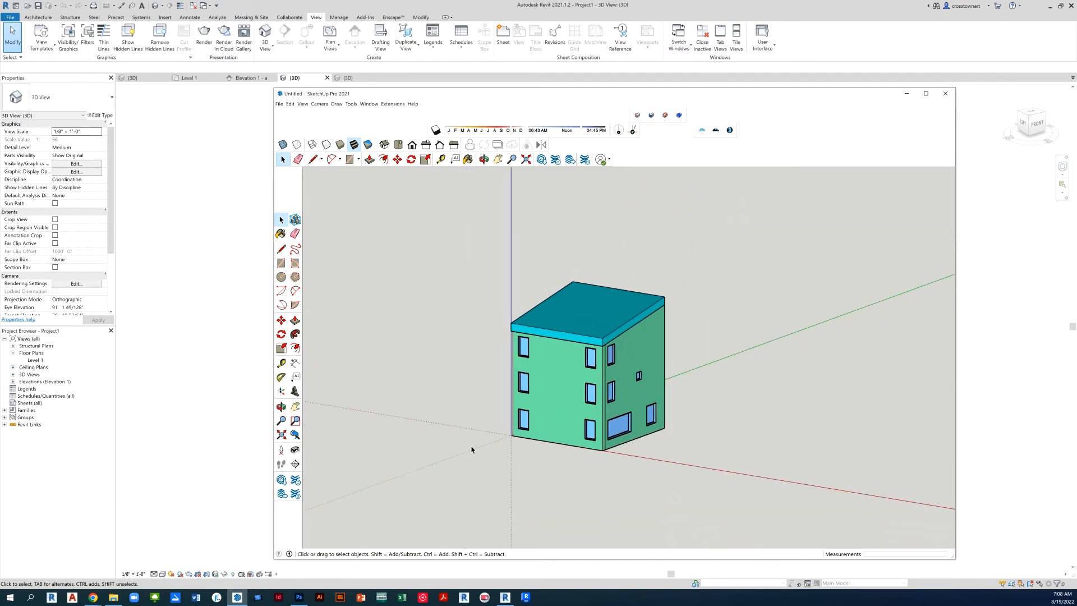
- Examine the imported building from its open side, selecting it to check that it is one component
mouse_move(471, 449)
middle_down()
mouse_move(507, 450)
mouse_move(517, 434)
mouse_move(756, 472)
mouse_move(821, 463)
middle_up()
scroll(650, 474, up, 6)
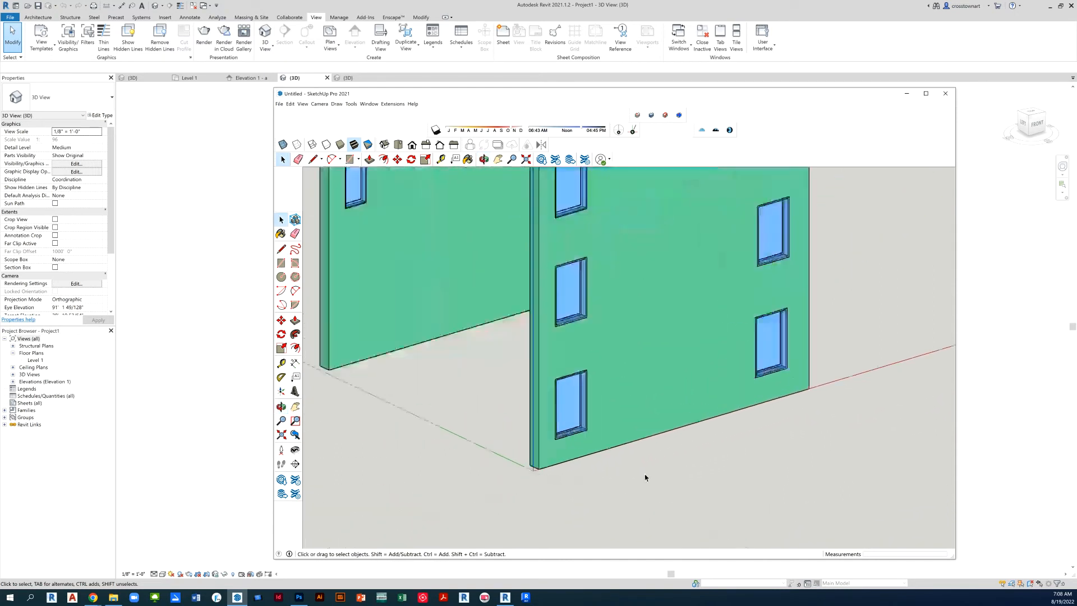
click(578, 418)
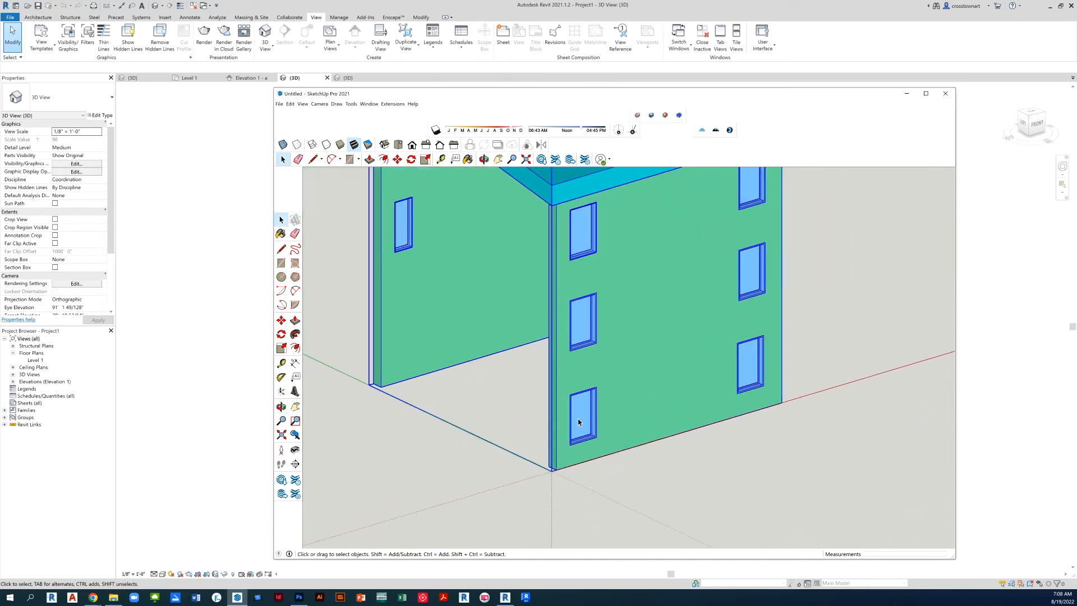
scroll(577, 420, down, 3)
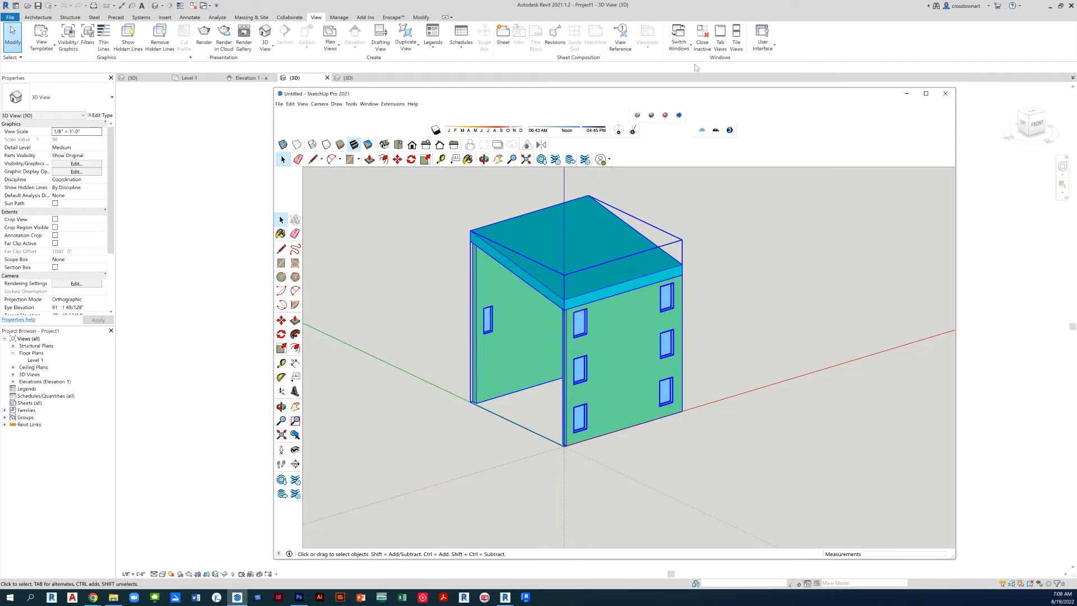
- Move the SketchUp window aside and inspect the upper window nearest the open side in Revit's six-window wall
drag(626, 95, 643, 386)
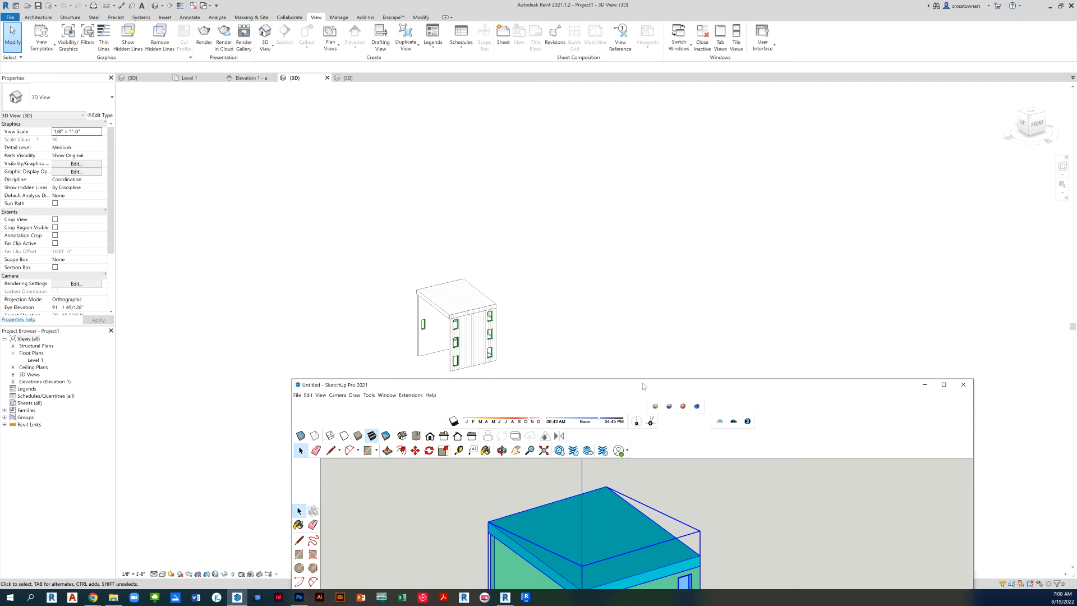
mouse_move(643, 386)
mouse_down()
mouse_move(679, 344)
mouse_move(691, 375)
mouse_up()
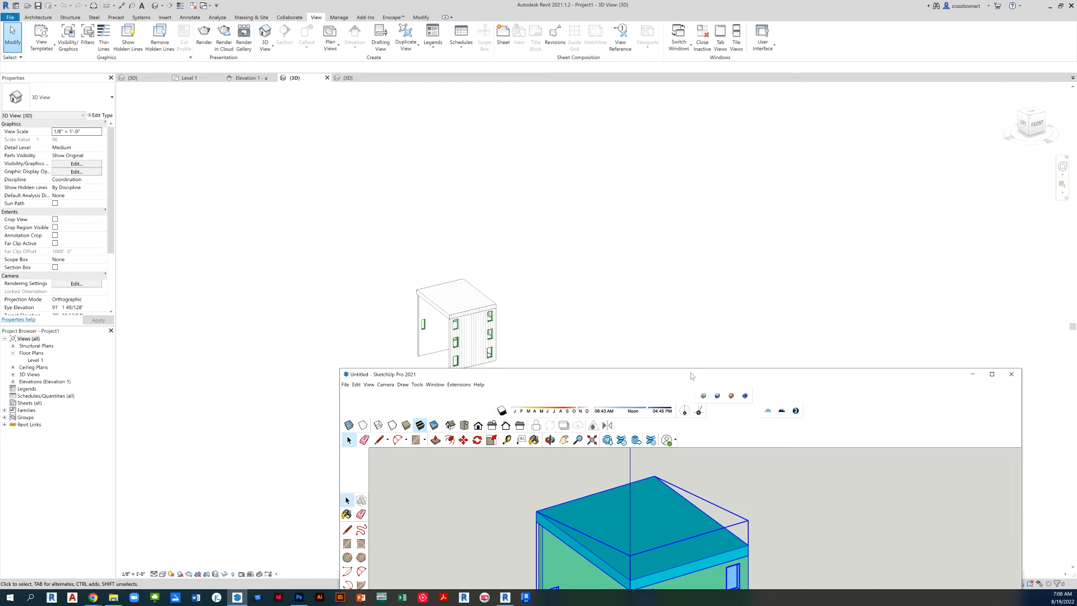
scroll(450, 340, up, 10)
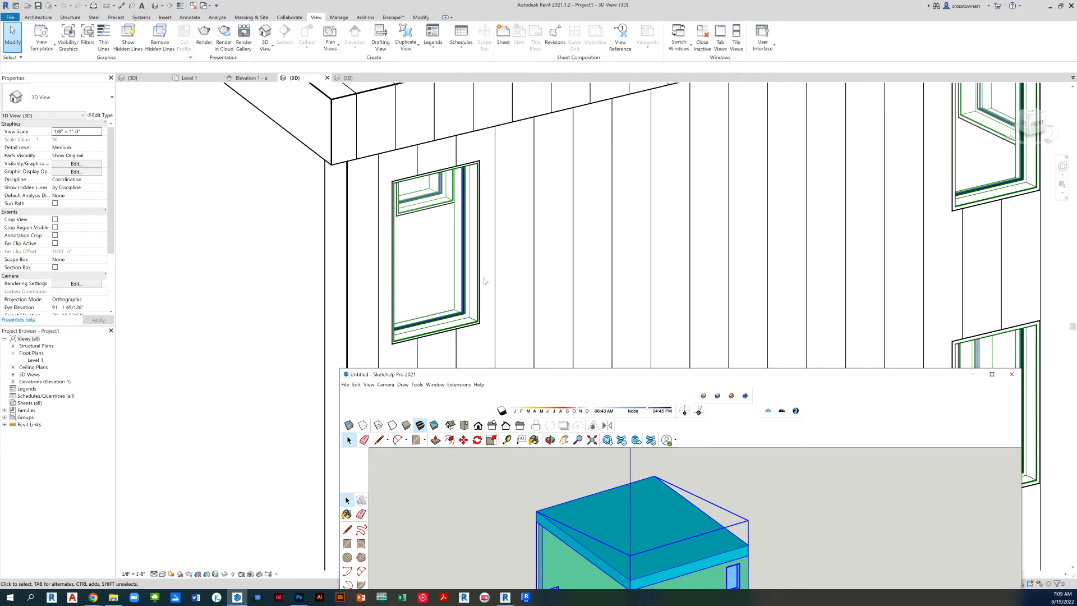
scroll(474, 197, down, 3)
click(472, 212)
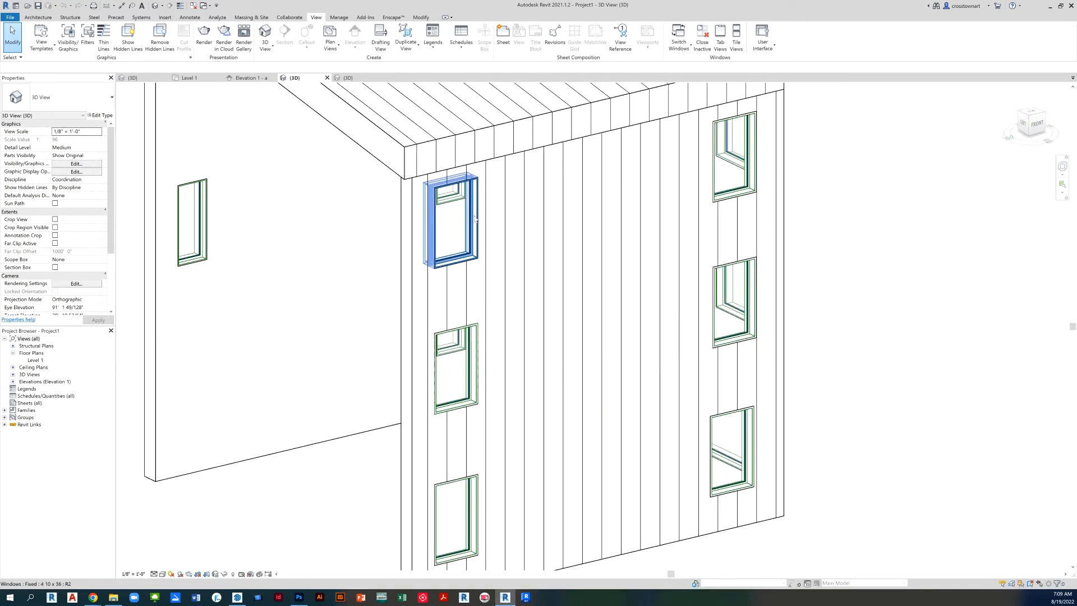
click(476, 221)
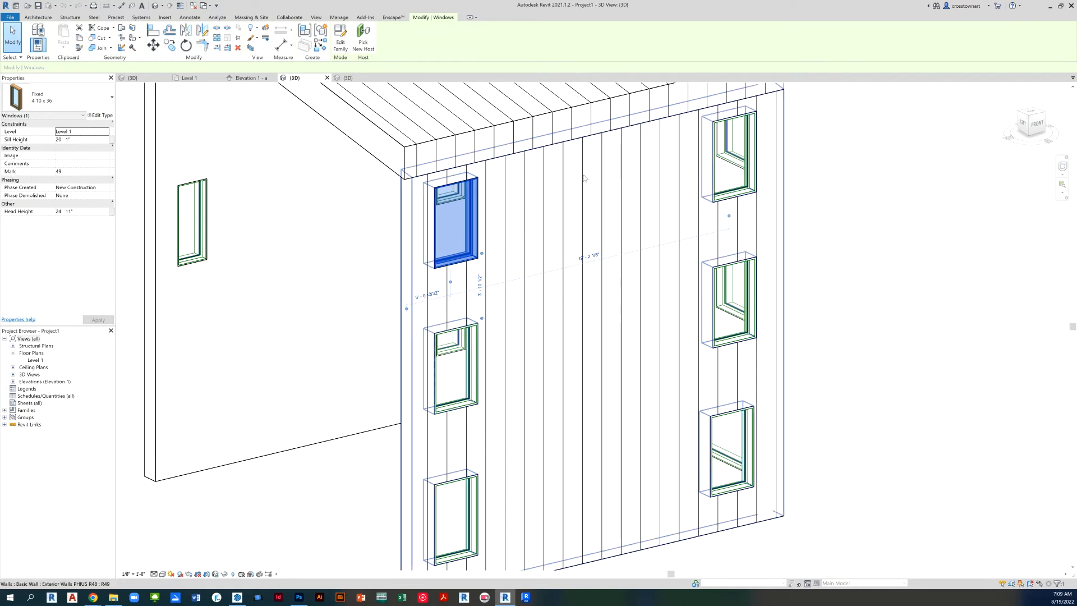
- Bring the SketchUp window back over Revit, clear the selection and examine the imported building
click(238, 600)
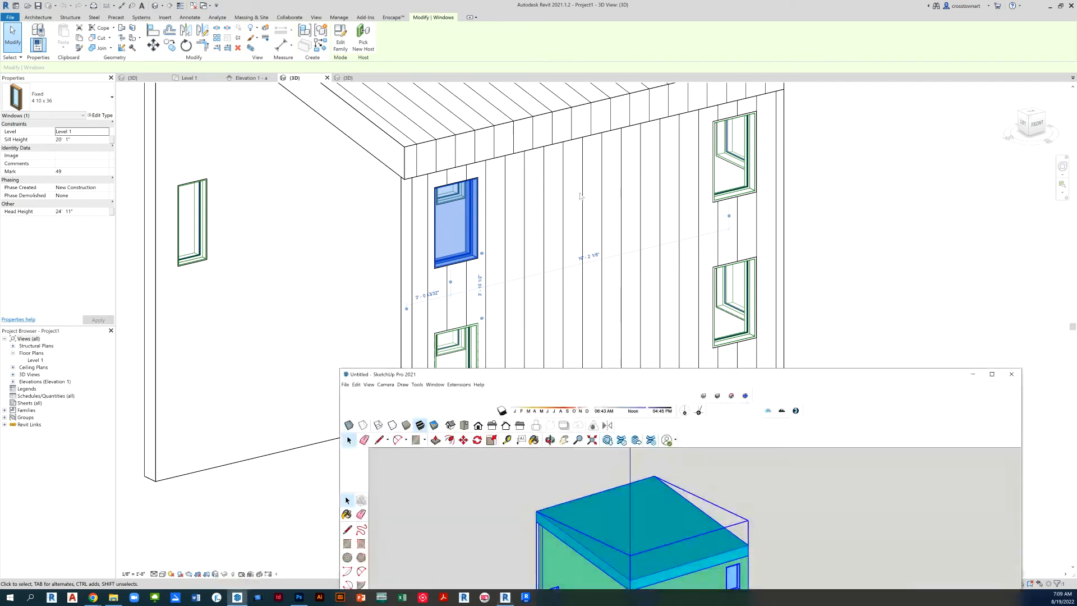
scroll(582, 196, down, 2)
mouse_move(648, 380)
mouse_down()
mouse_move(592, 184)
mouse_move(533, 91)
mouse_up()
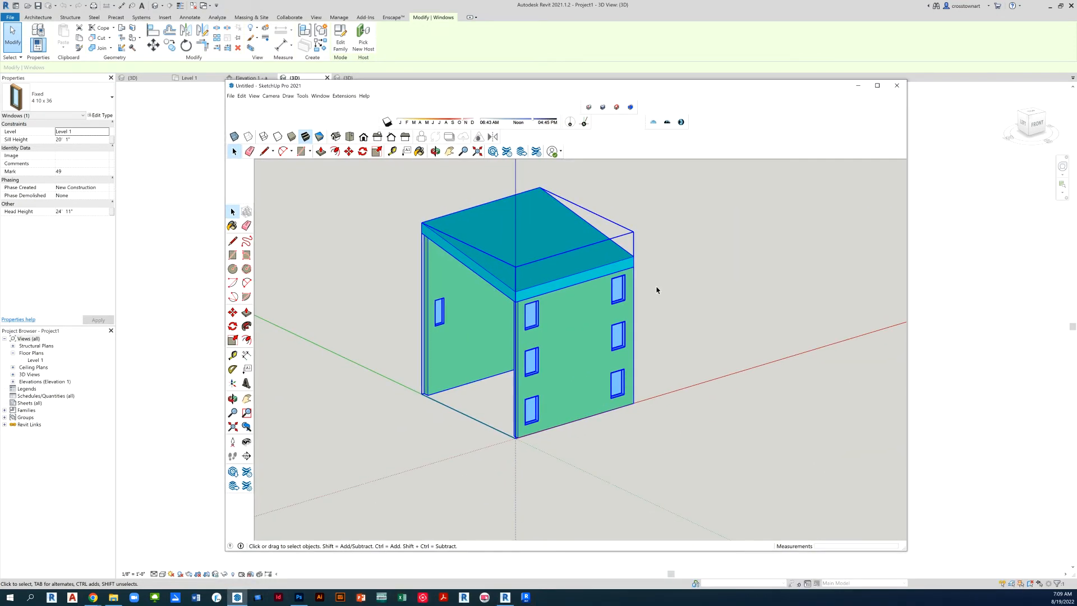
scroll(507, 333, down, 3)
click(668, 445)
scroll(613, 419, up, 5)
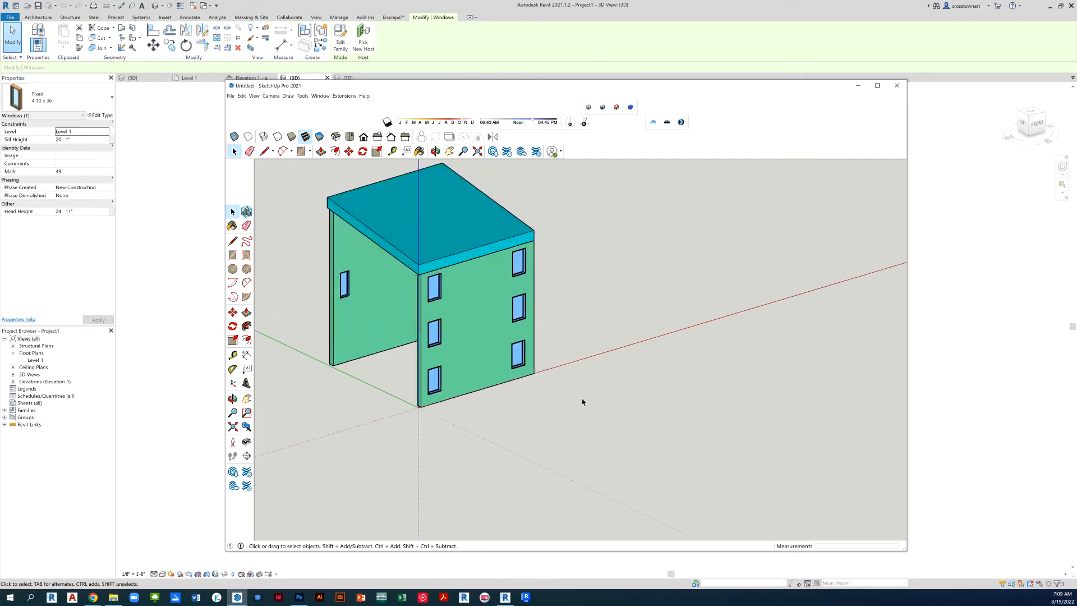
scroll(581, 402, down, 2)
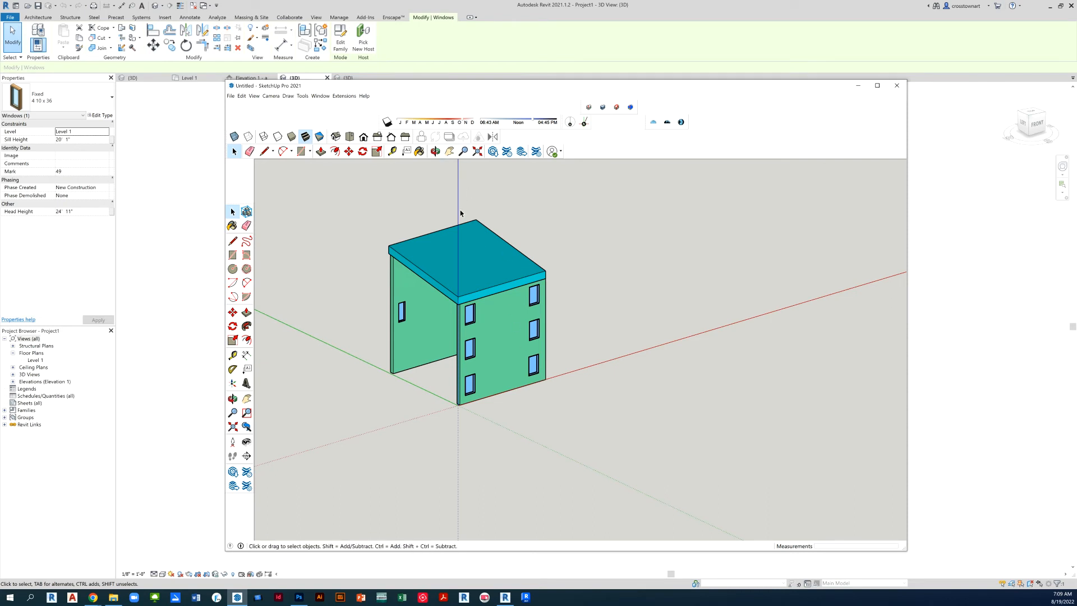
- Explode the imported building component, clear the selection, and select the outer face of the six-window wall
click(499, 271)
right_click(504, 286)
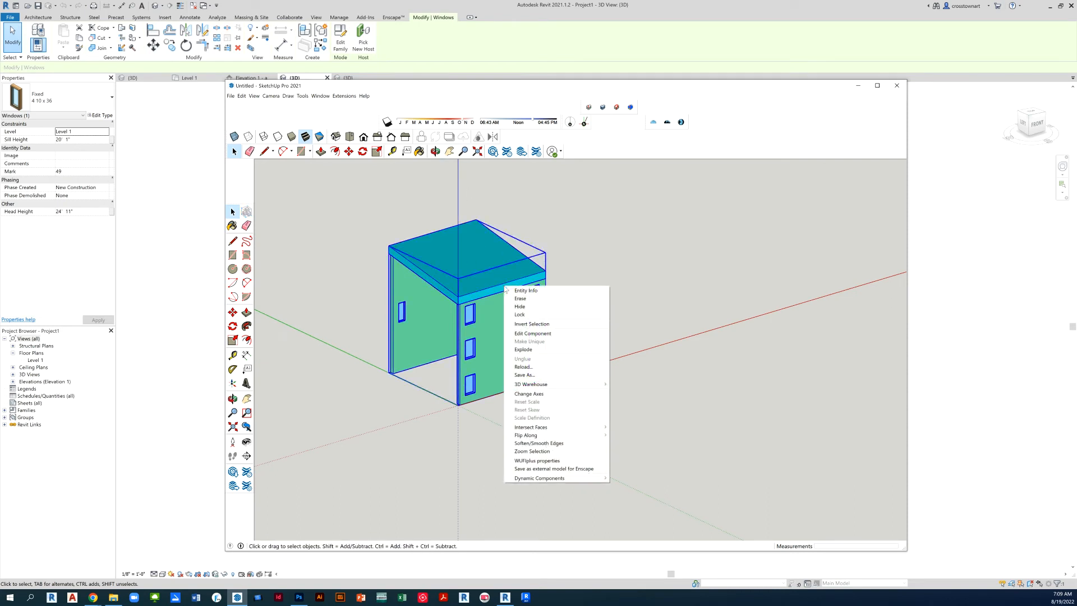
click(513, 349)
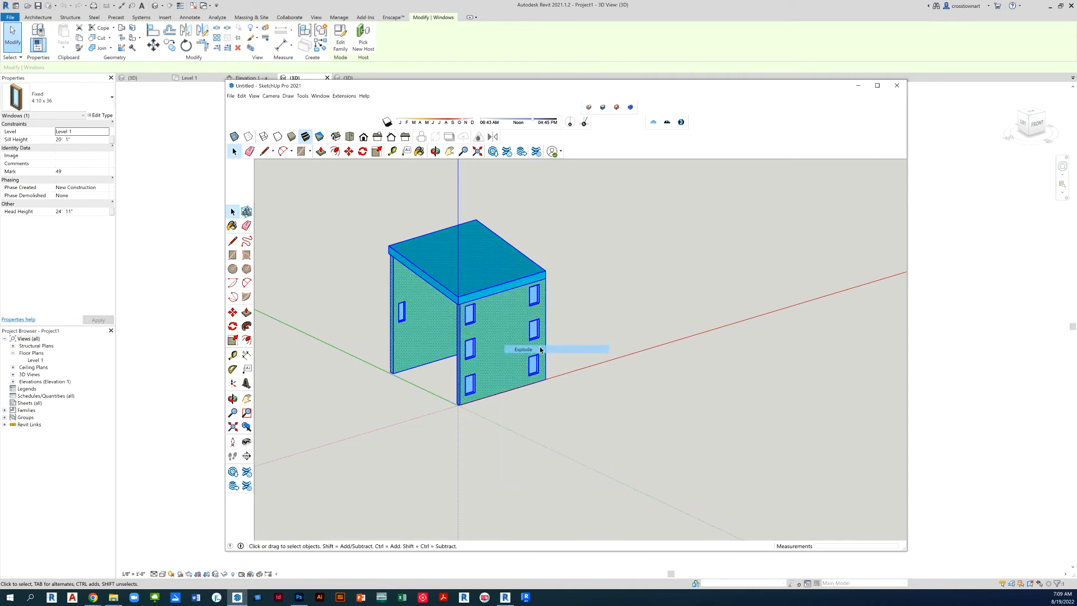
click(729, 381)
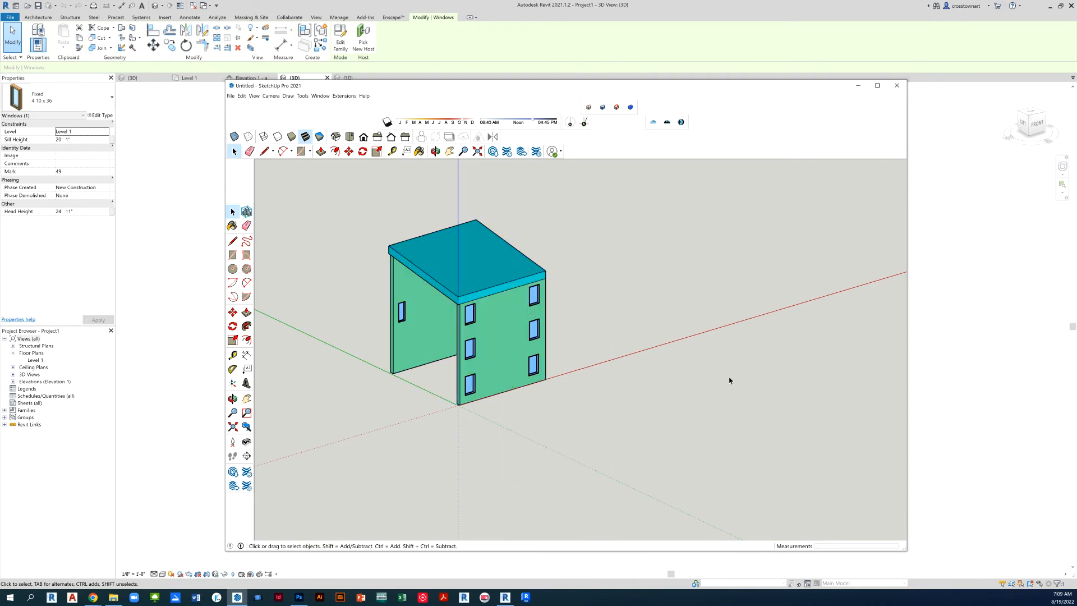
click(506, 308)
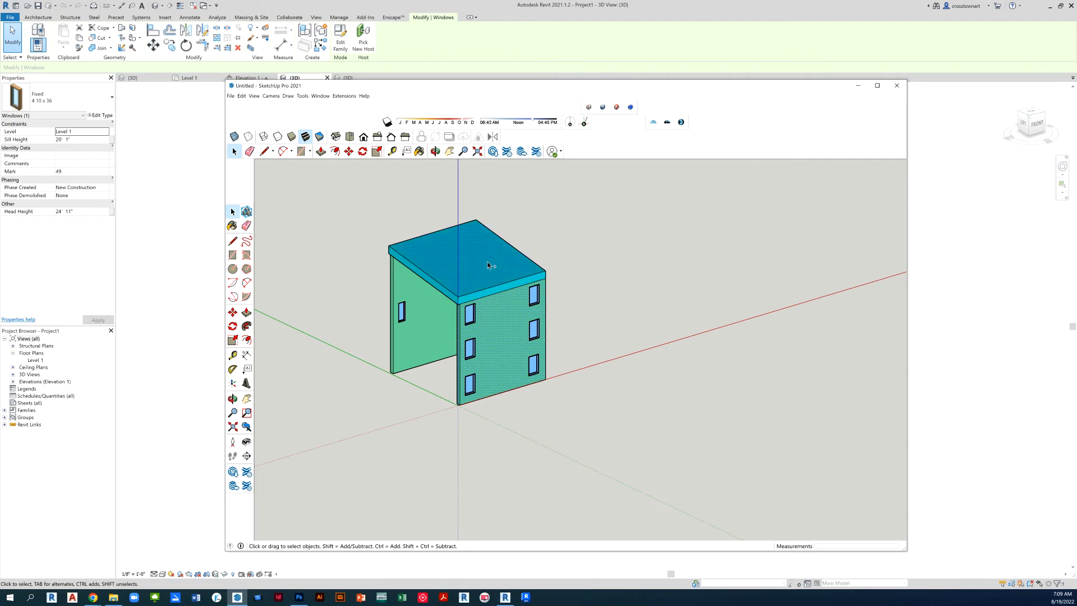
- Try to extend the outer-face selection with the corner edge beside the six-window wall and the sloping roof fascia
scroll(478, 300, up, 2)
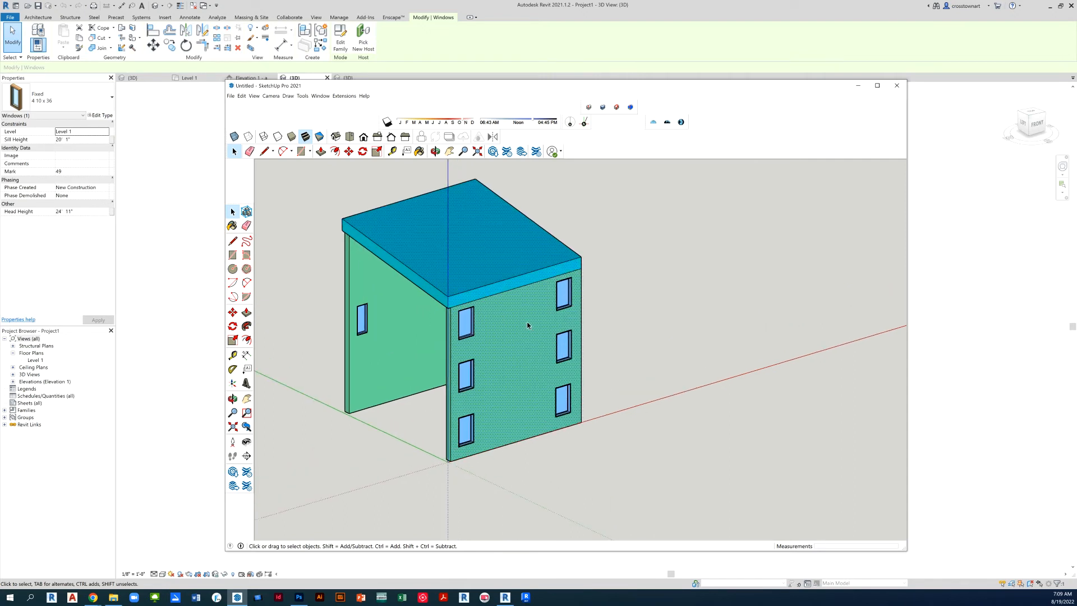
scroll(664, 322, down, 1)
mouse_move(650, 321)
shift+middle_down()
mouse_move(625, 322)
mouse_move(661, 308)
mouse_move(651, 319)
mouse_move(452, 336)
mouse_move(584, 294)
mouse_move(584, 263)
shift+middle_up()
scroll(682, 310, up, 2)
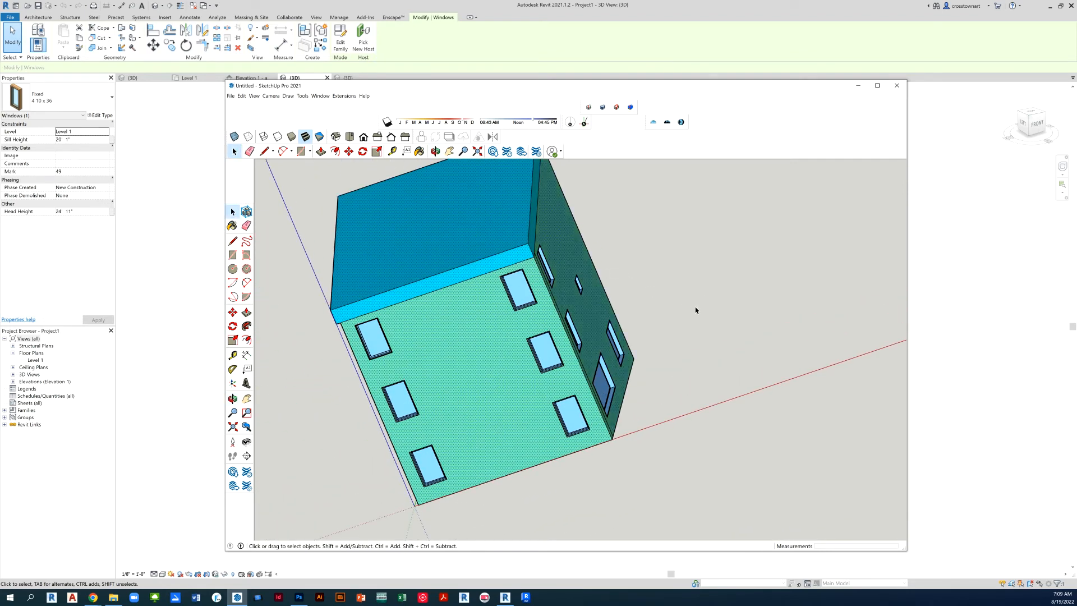
mouse_move(695, 310)
middle_down()
mouse_move(628, 401)
mouse_move(513, 311)
middle_up()
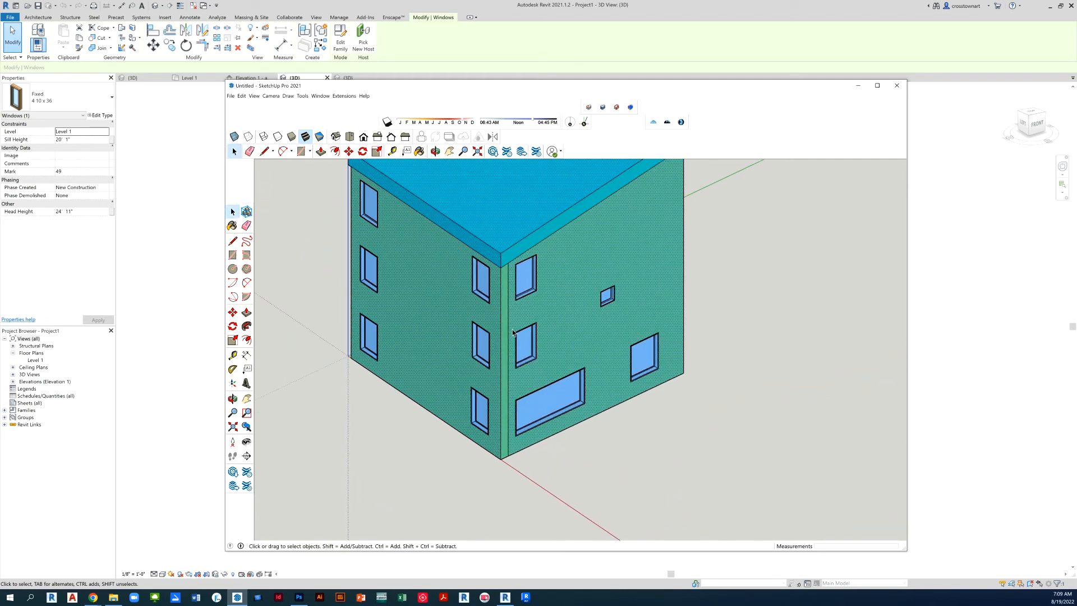
click(507, 292)
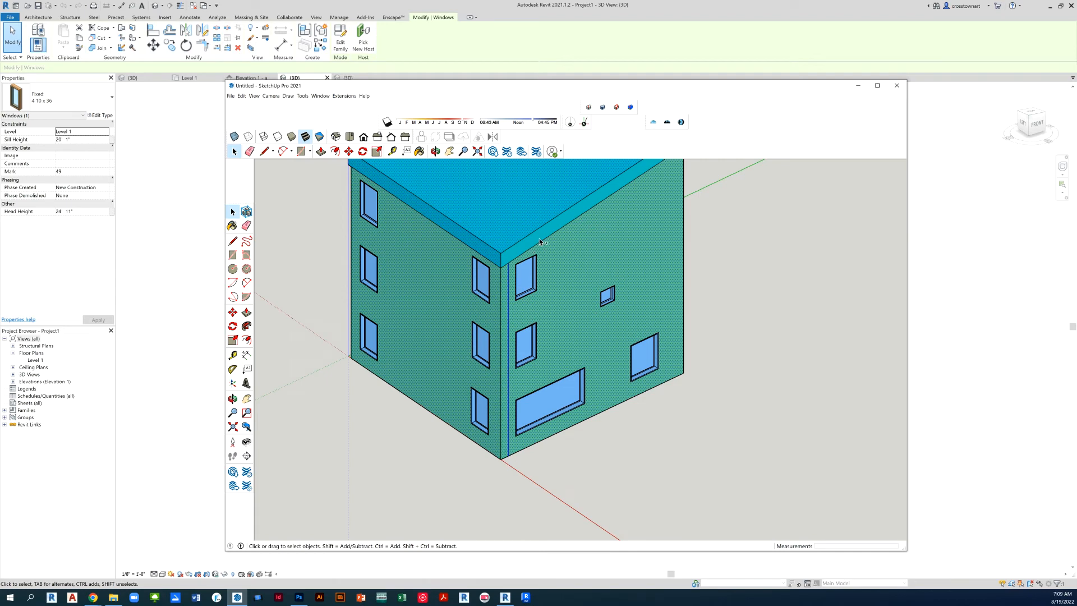
scroll(601, 317, down, 3)
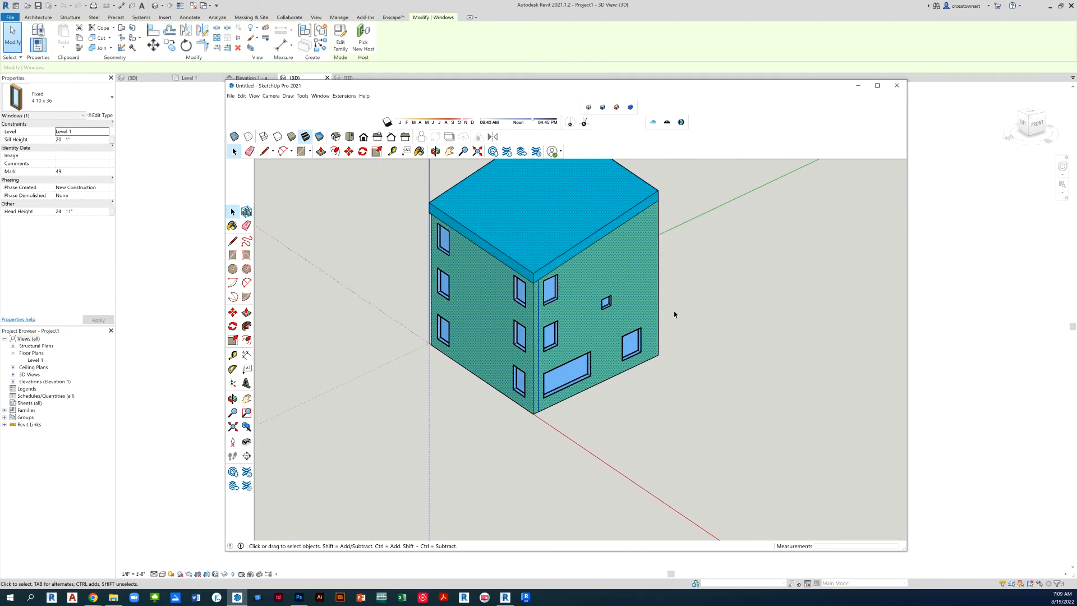
middle_drag(672, 310, 392, 284)
scroll(410, 285, up, 1)
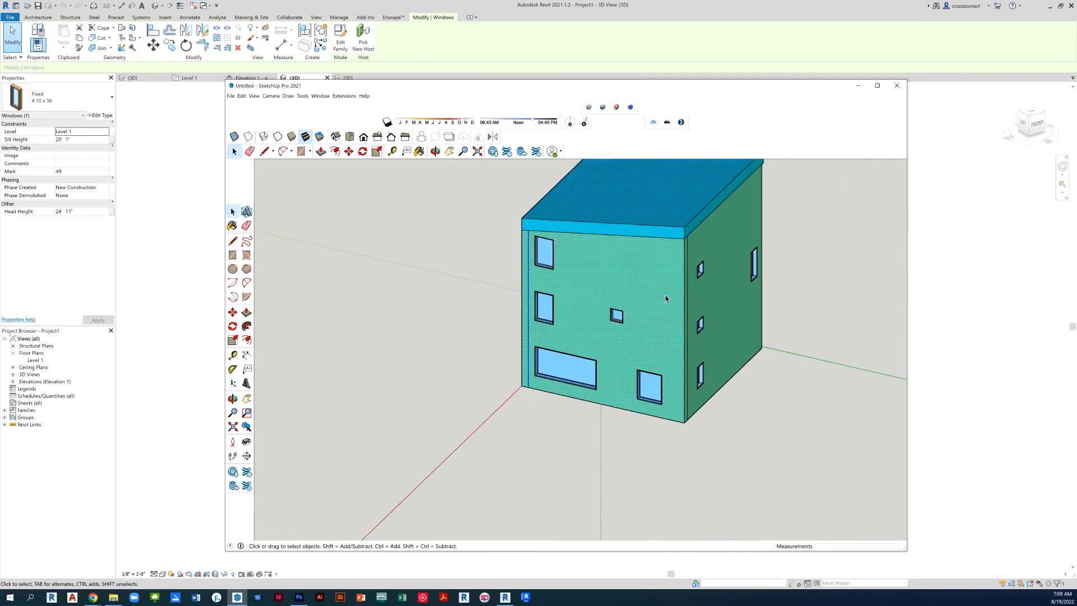
scroll(718, 208, up, 2)
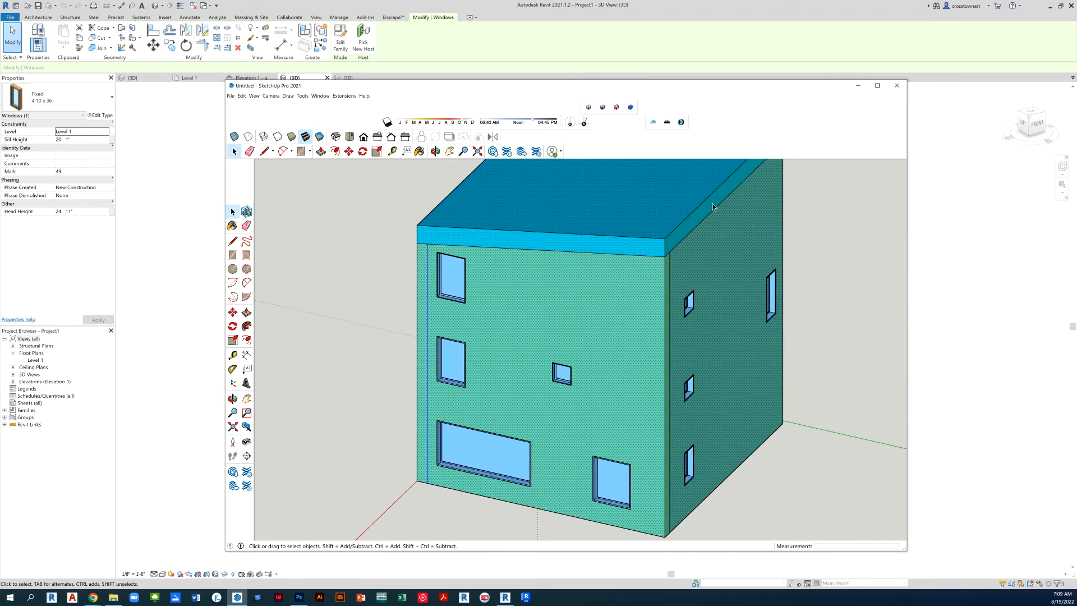
click(713, 203)
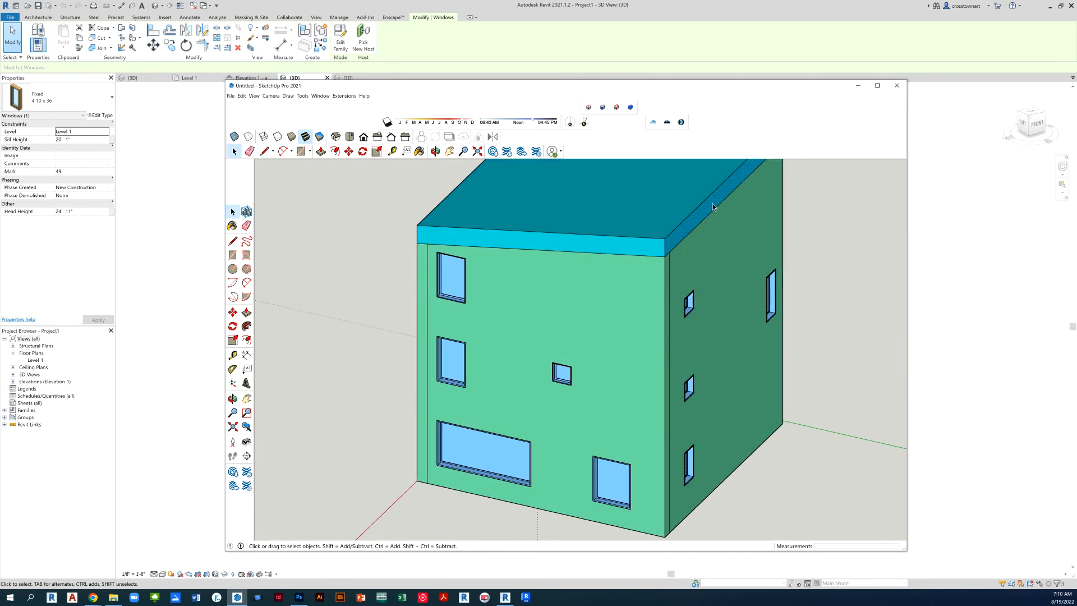
- Select the outer faces of the four-window side wall and the adjoining five-window wall, including the narrow corner piece between them
click(735, 260)
scroll(622, 284, down, 2)
scroll(665, 262, up, 2)
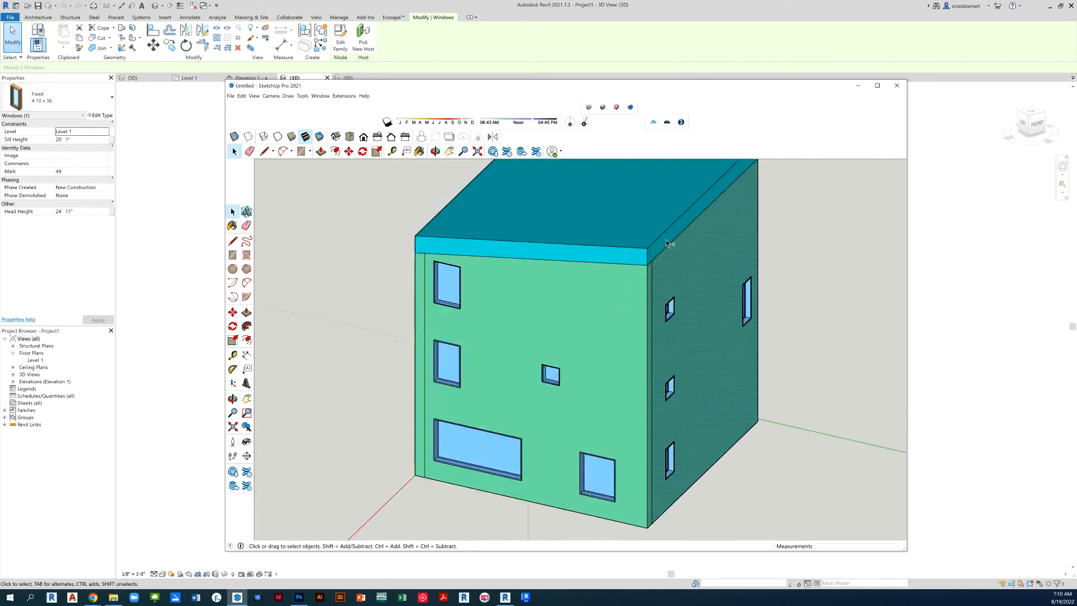
click(651, 283)
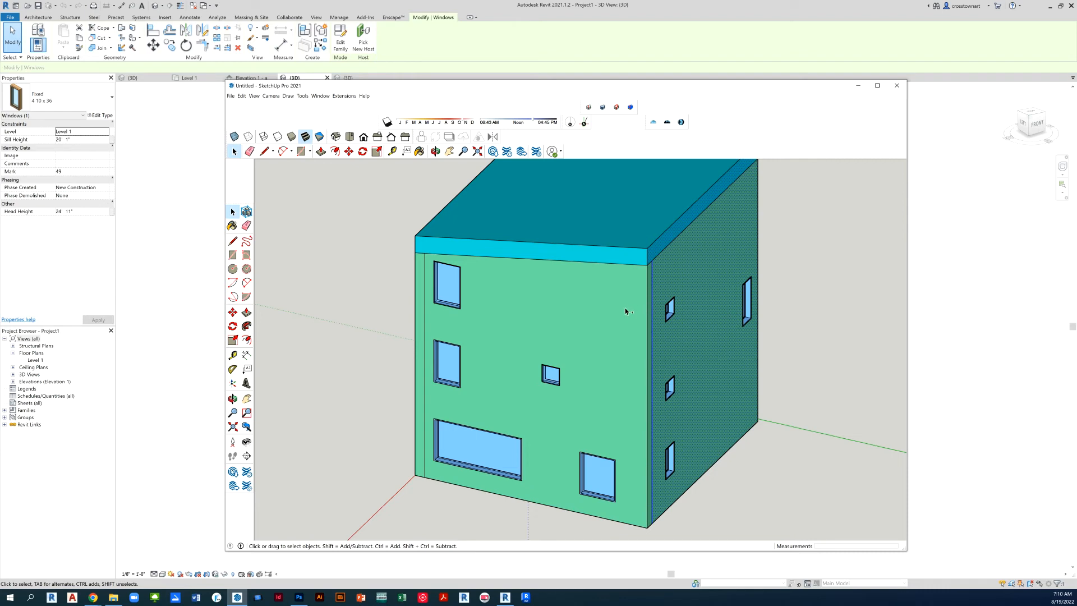
scroll(667, 286, up, 2)
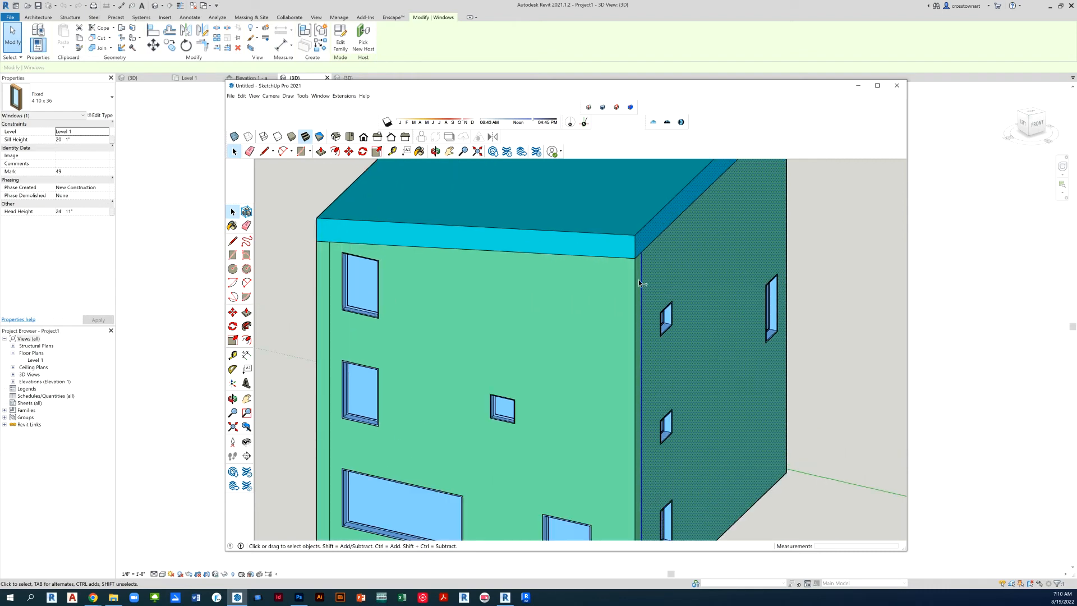
shift+click(567, 322)
scroll(523, 403, down, 3)
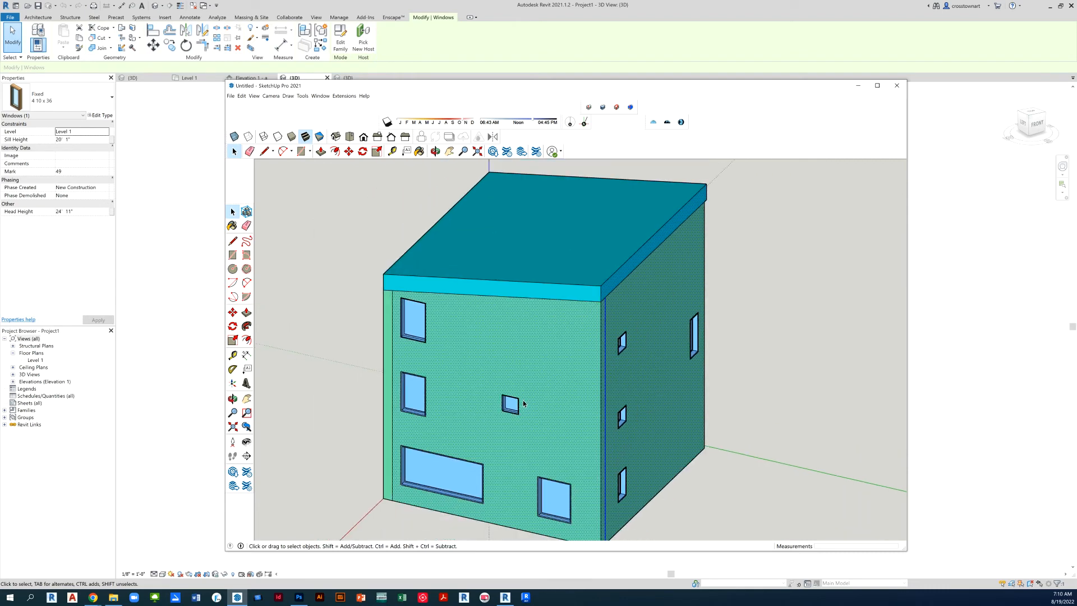
- Add the five-window wall's other corner strip, the roof's outer faces and the six-window wall's outer face to the selection
shift+click(391, 321)
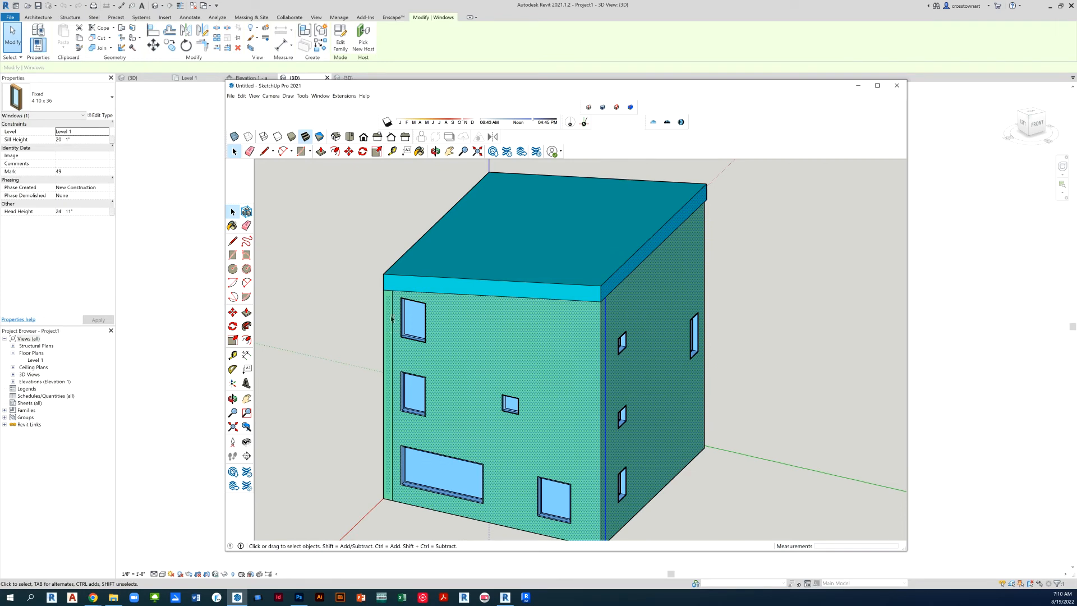
shift+click(428, 287)
scroll(588, 298, down, 2)
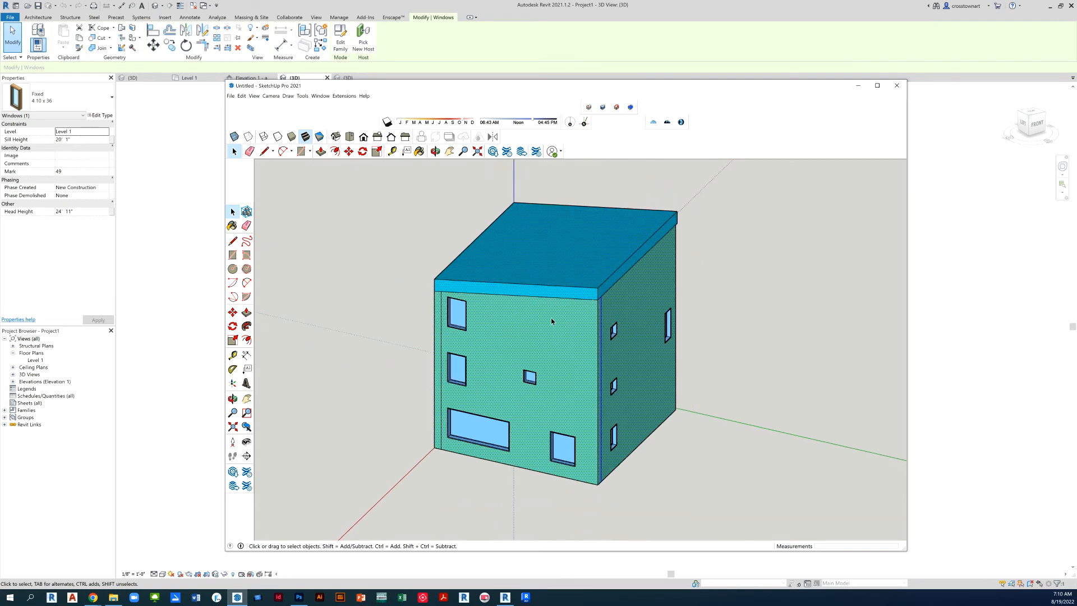
middle_drag(542, 310, 822, 314)
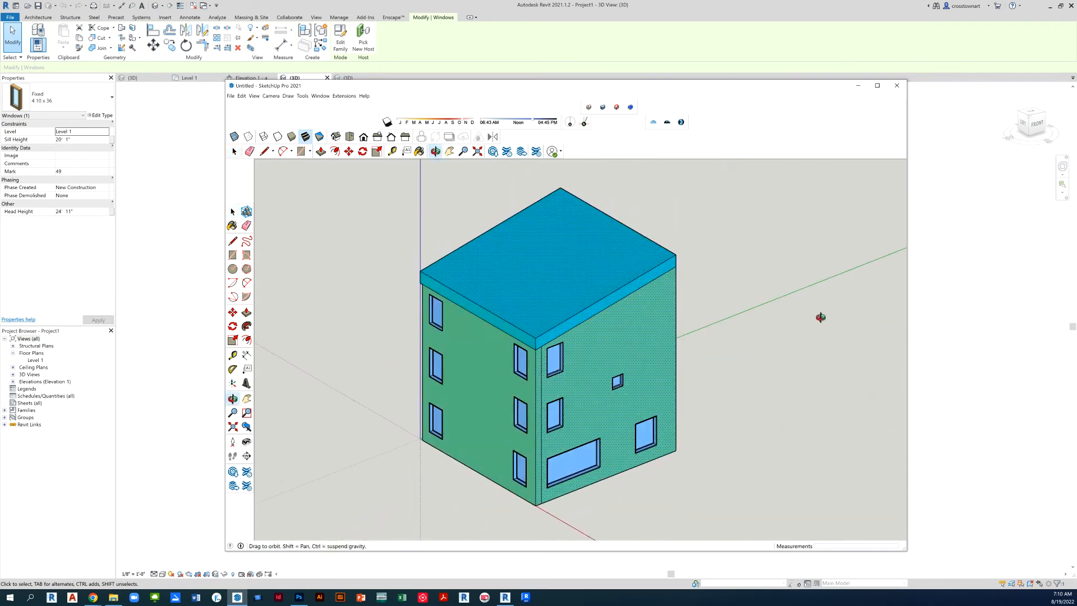
scroll(810, 329, up, 3)
shift+click(400, 353)
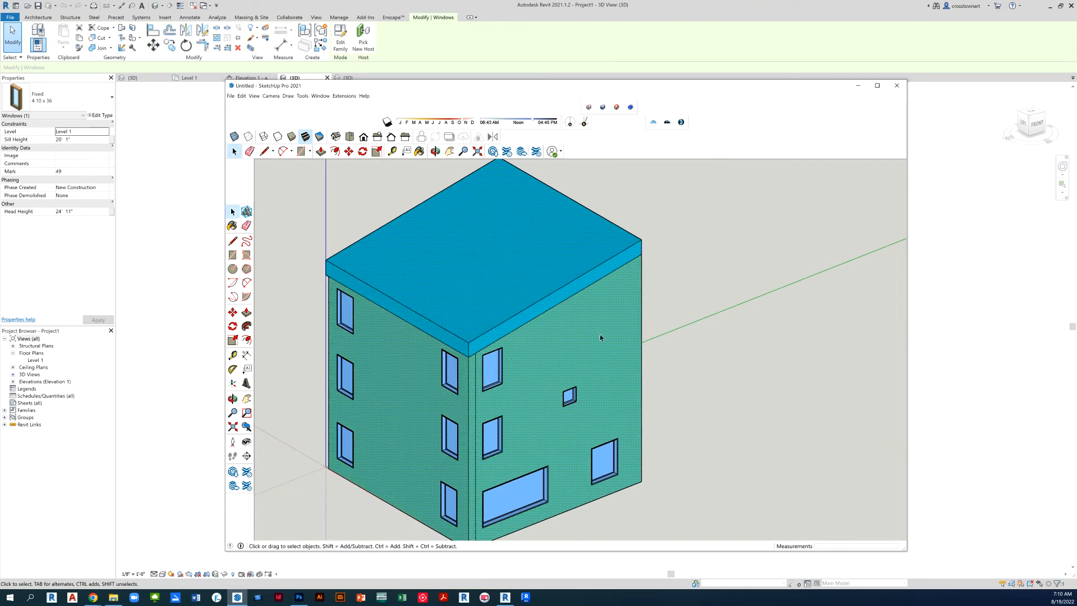
- Check the selection from the building's open side and copy the selected outer faces
mouse_move(455, 369)
middle_down()
mouse_move(732, 372)
mouse_move(839, 339)
middle_up()
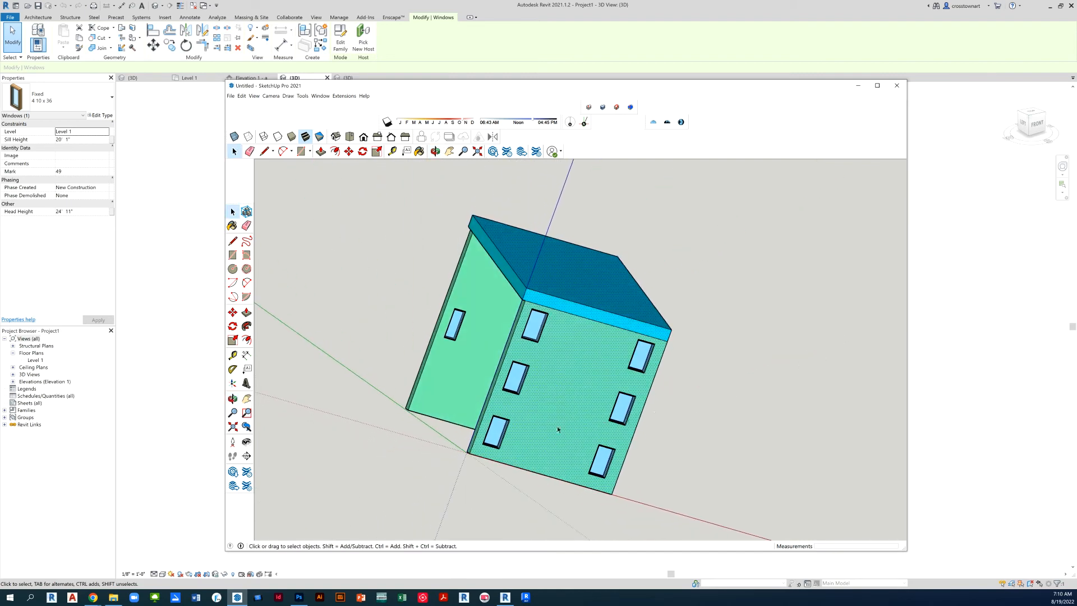
middle_drag(557, 429, 880, 412)
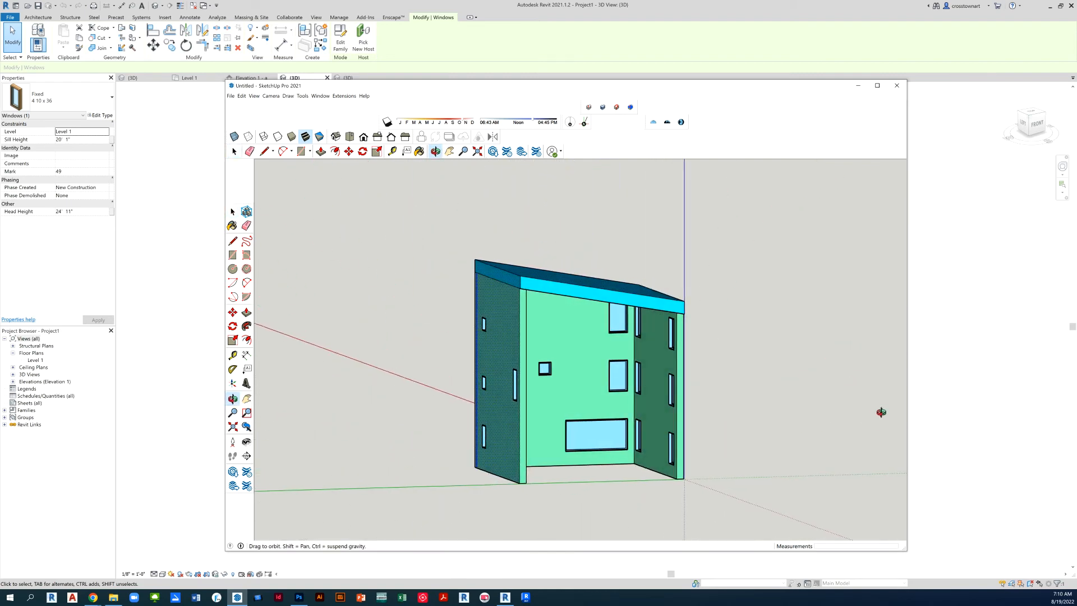
scroll(584, 356, up, 4)
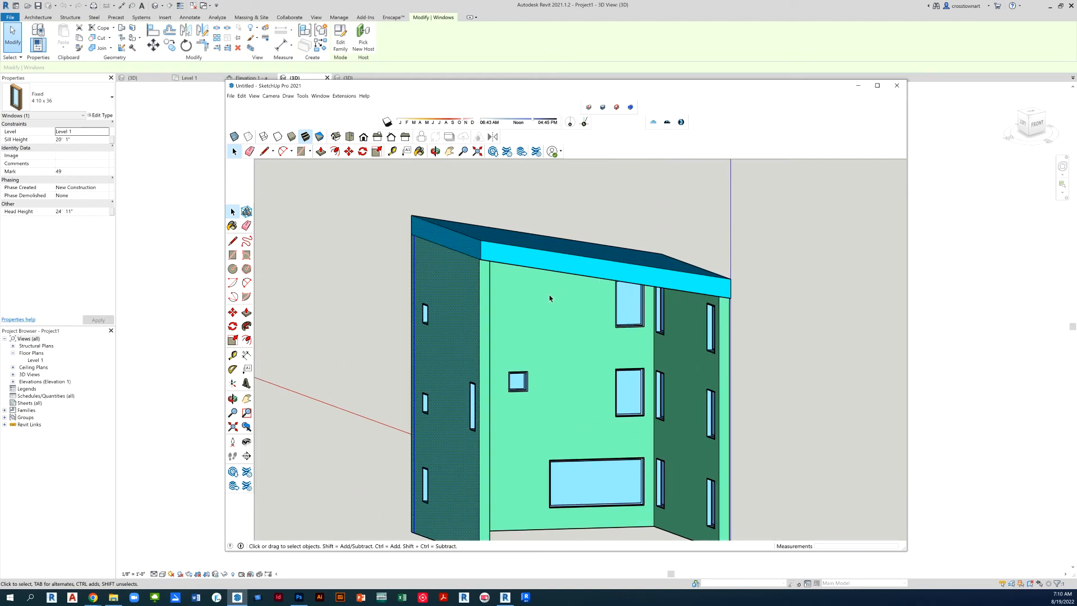
scroll(553, 255, down, 2)
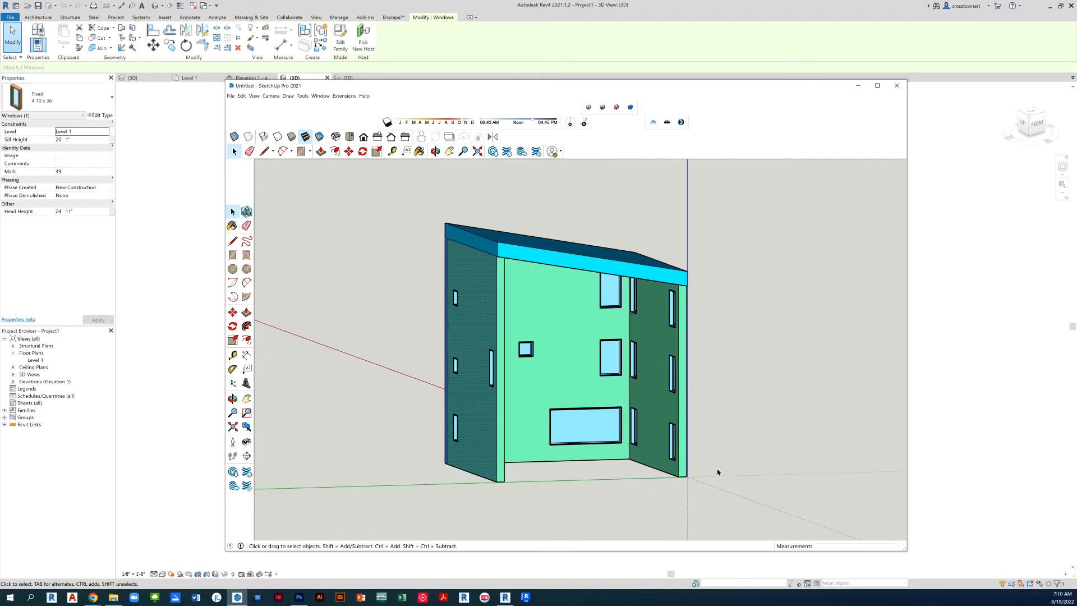
click(242, 97)
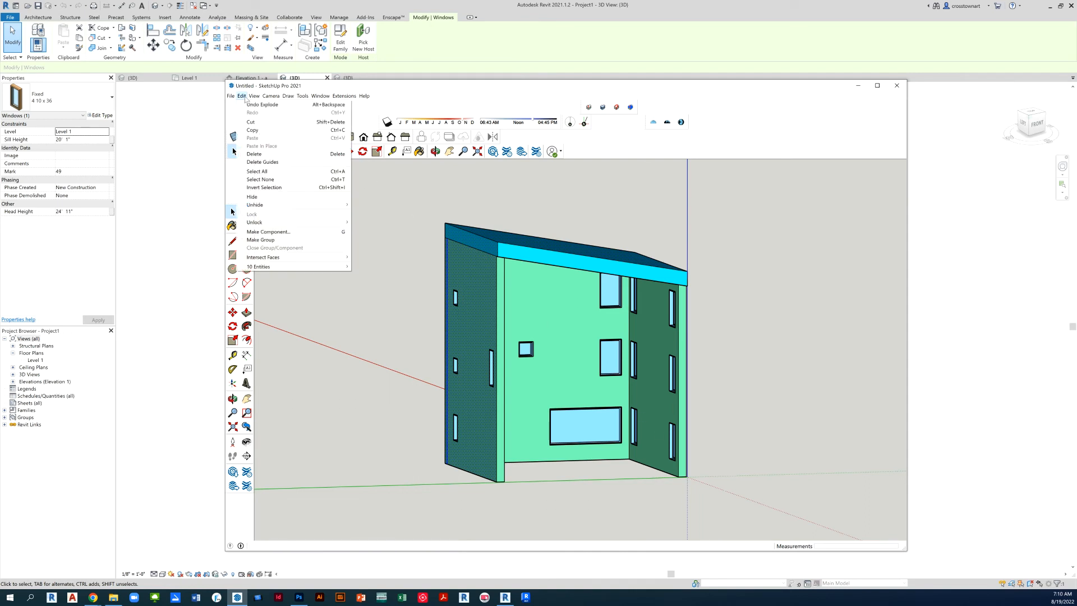
click(269, 131)
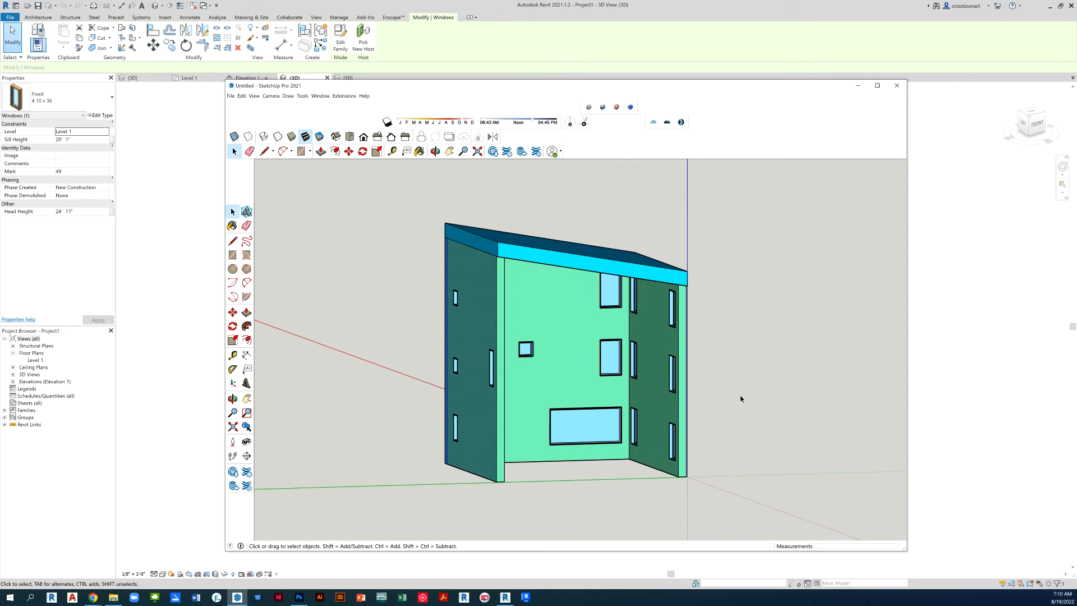
- Delete the entire building and paste the copied outer faces in place
scroll(583, 370, down, 3)
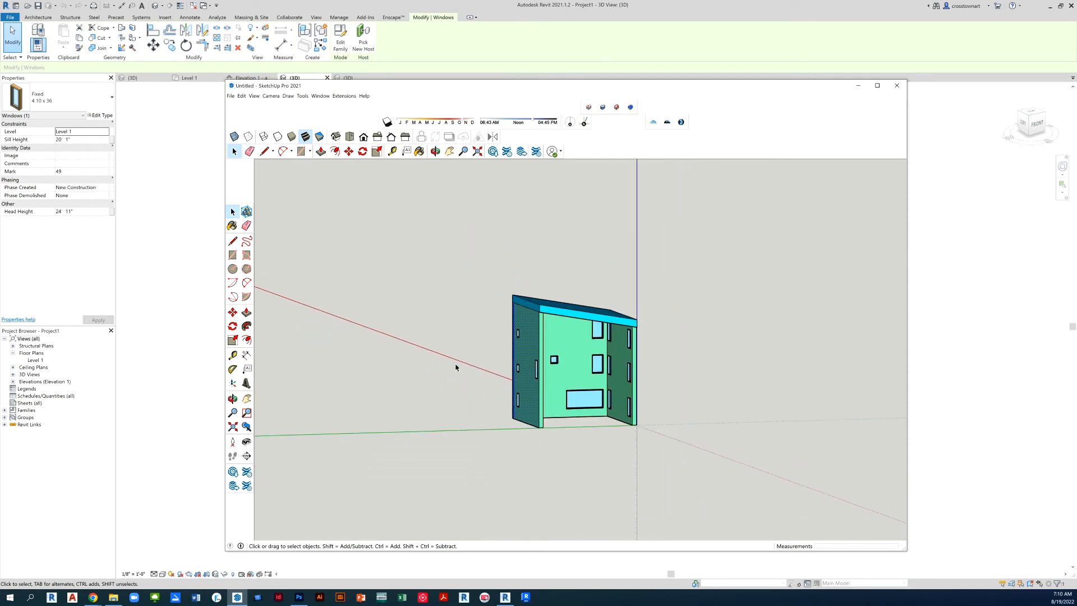
drag(452, 240, 731, 476)
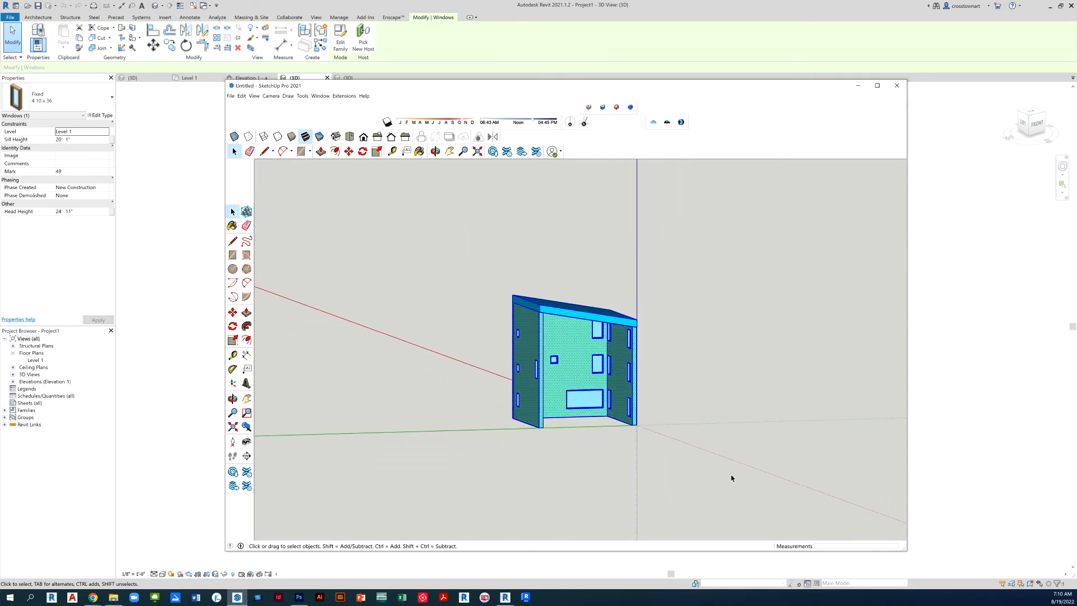
key(Delete)
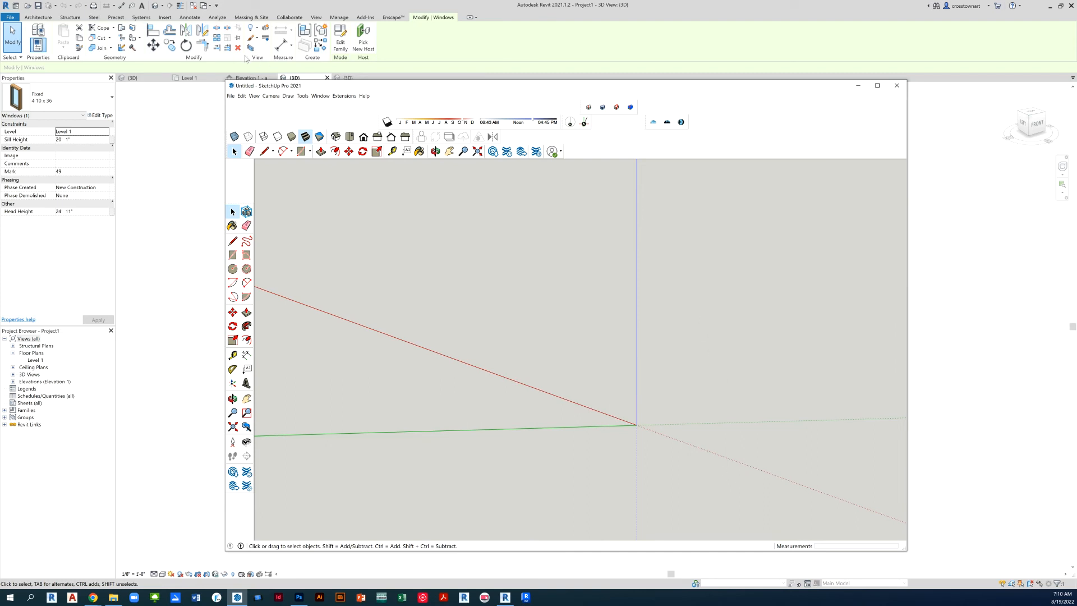
click(242, 96)
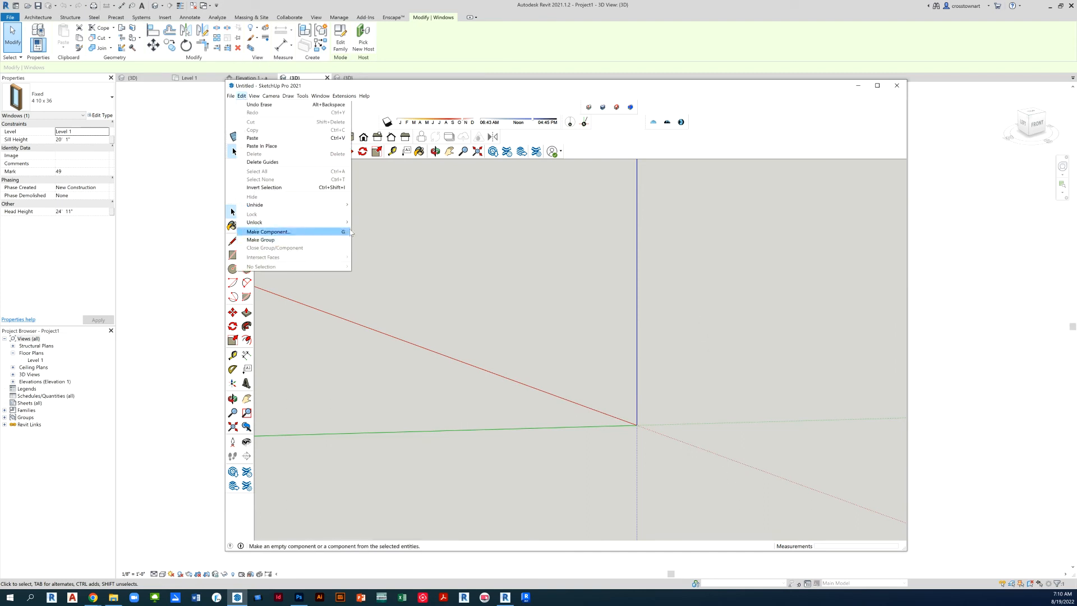
click(321, 146)
- Clear the selection and examine the pasted shell and its window openings from the open side and the front
middle_drag(709, 448, 433, 443)
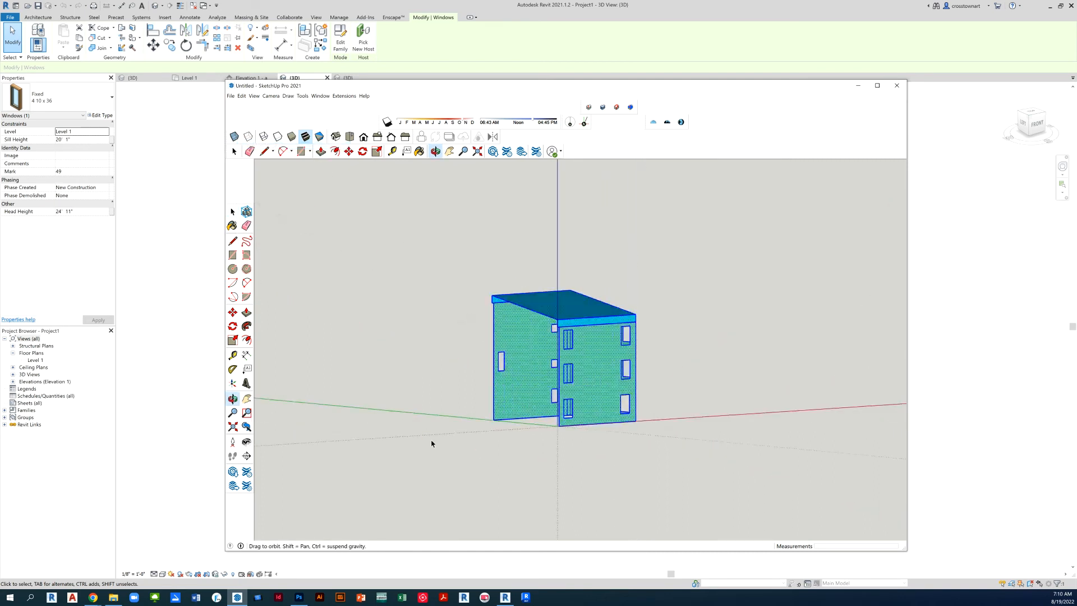
scroll(547, 457, up, 3)
click(629, 446)
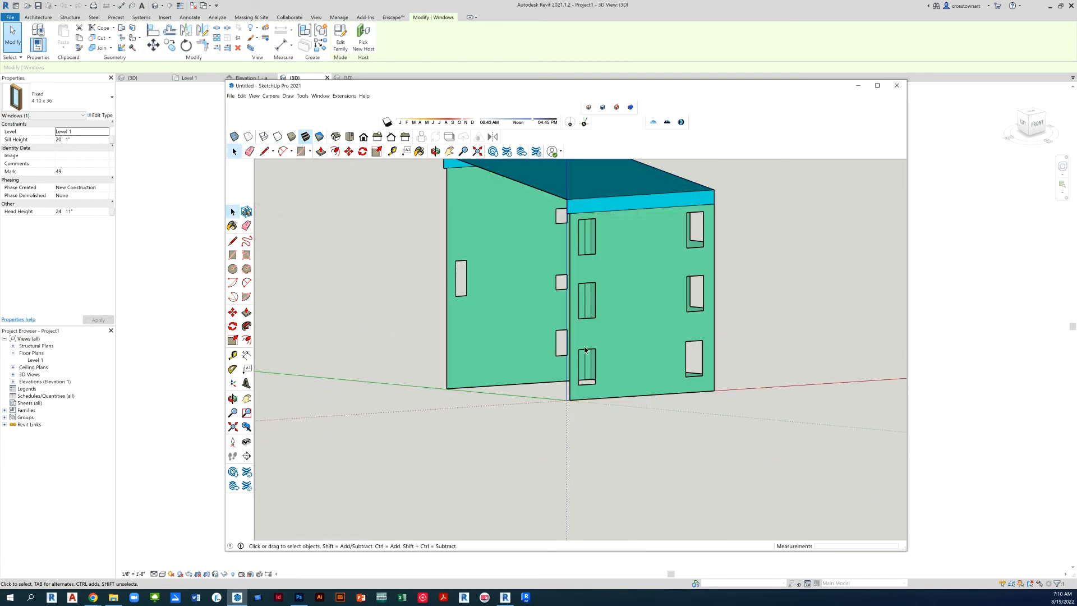
scroll(583, 349, down, 3)
middle_drag(570, 396, 589, 339)
scroll(611, 284, up, 2)
scroll(611, 284, down, 2)
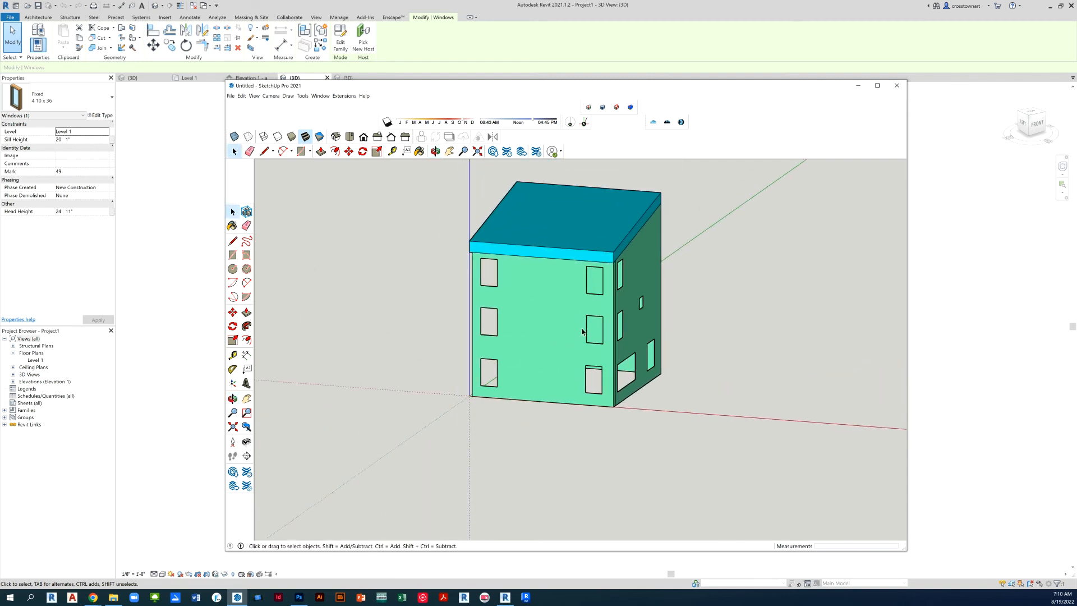
scroll(603, 318, up, 2)
scroll(510, 296, down, 2)
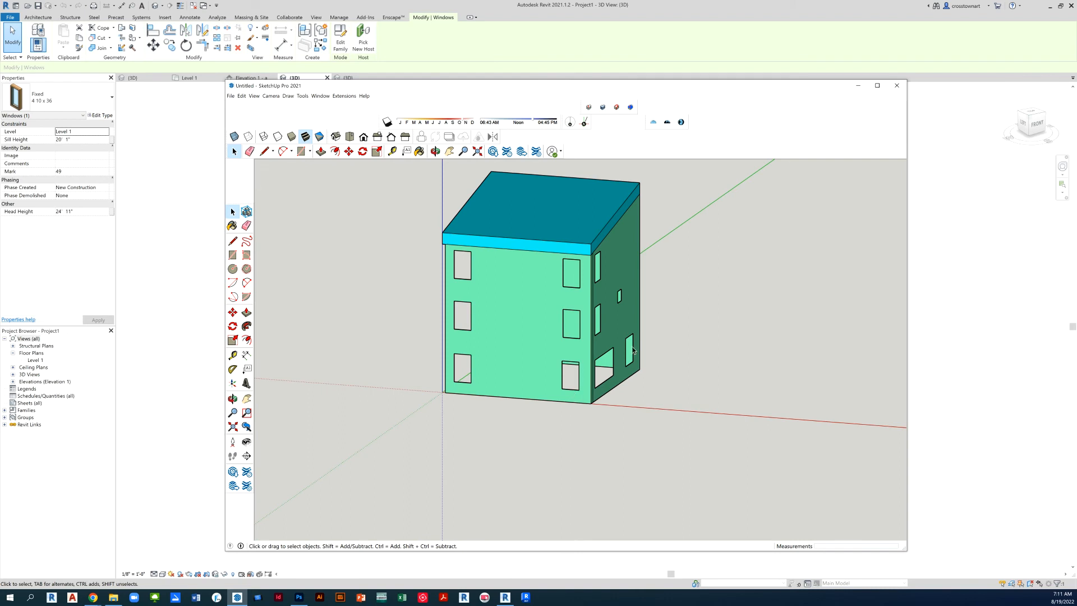
- Cover the upper (4' 10" by 3') and middle window openings nearest the open side of the six-window wall with rectangles
click(500, 261)
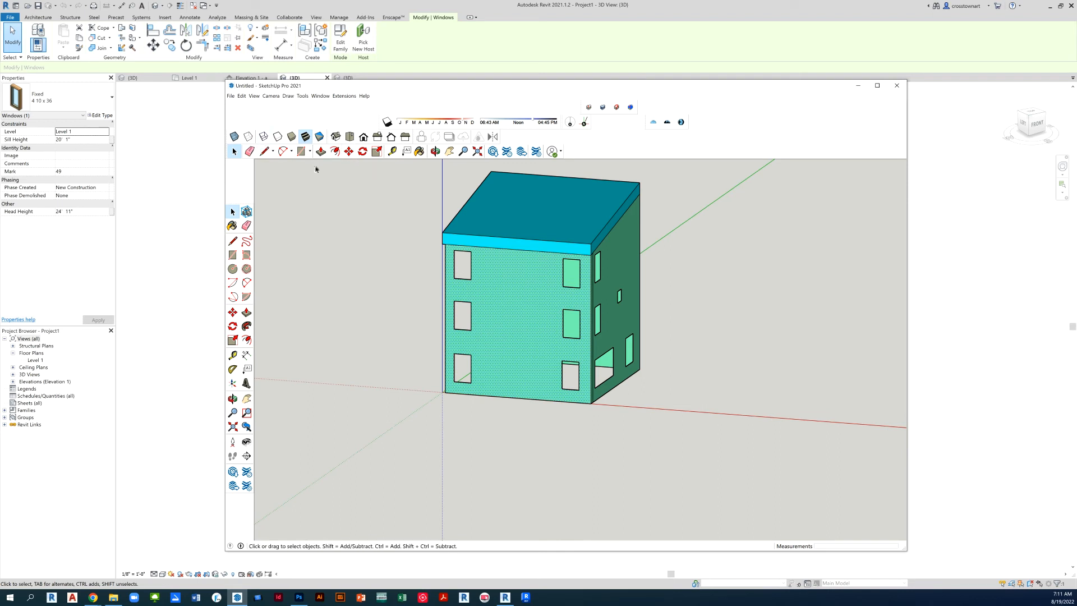
click(301, 151)
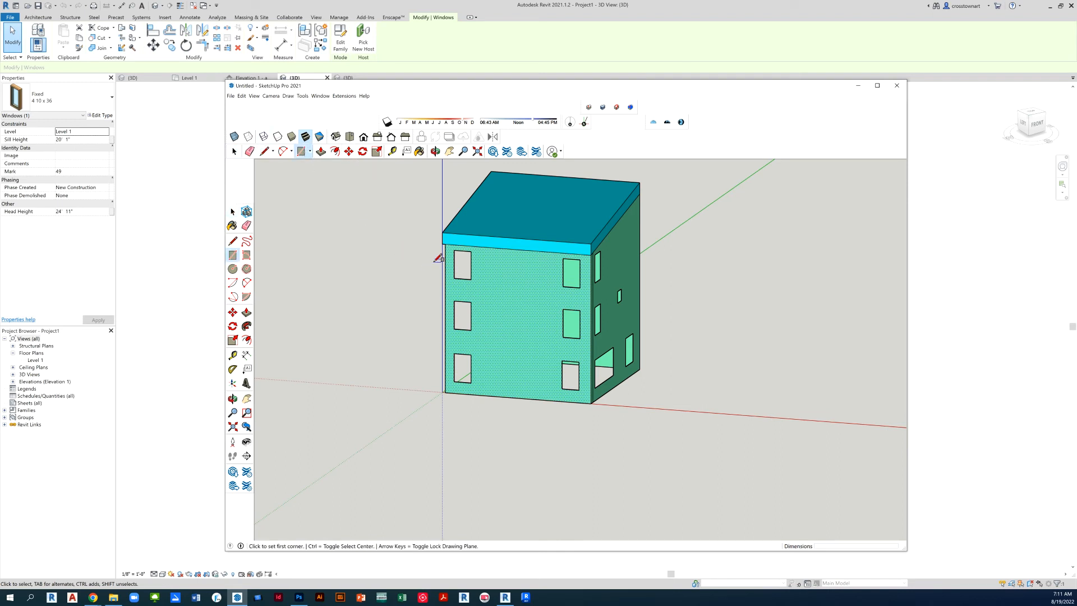
click(454, 250)
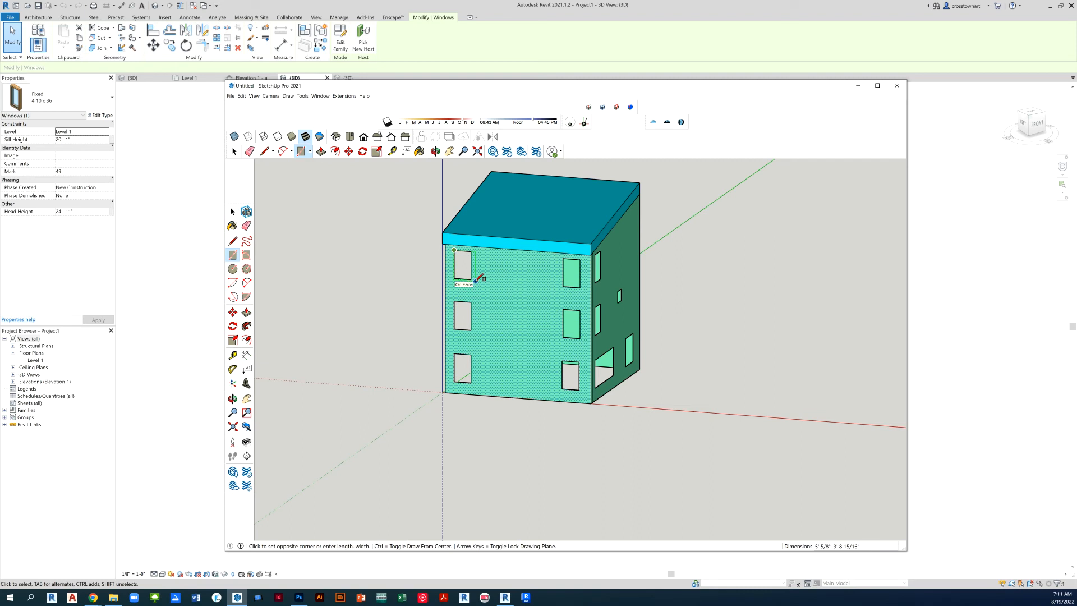
click(471, 279)
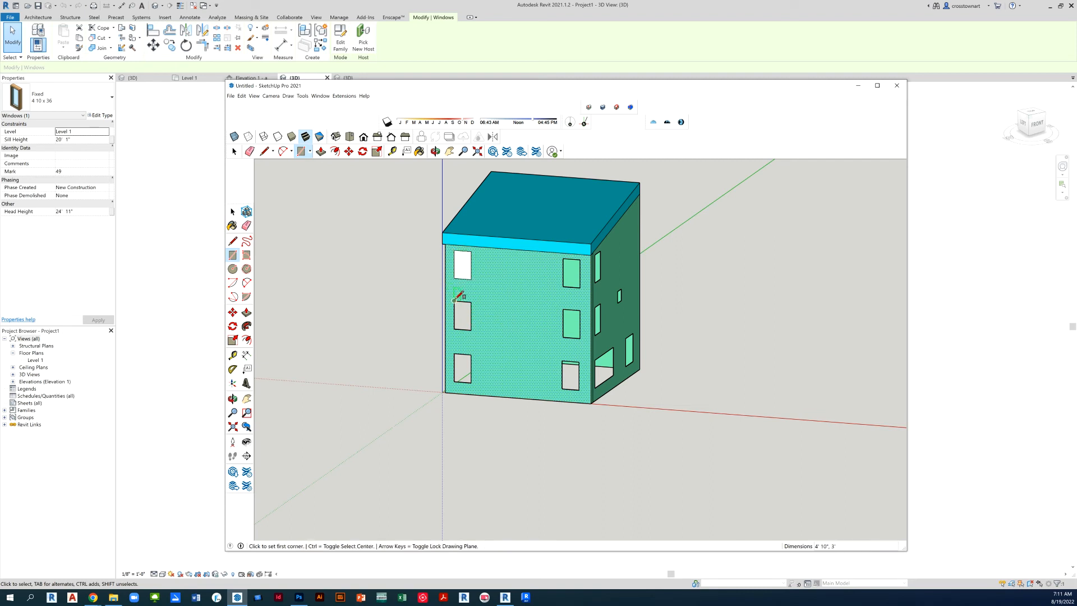
click(454, 301)
click(471, 330)
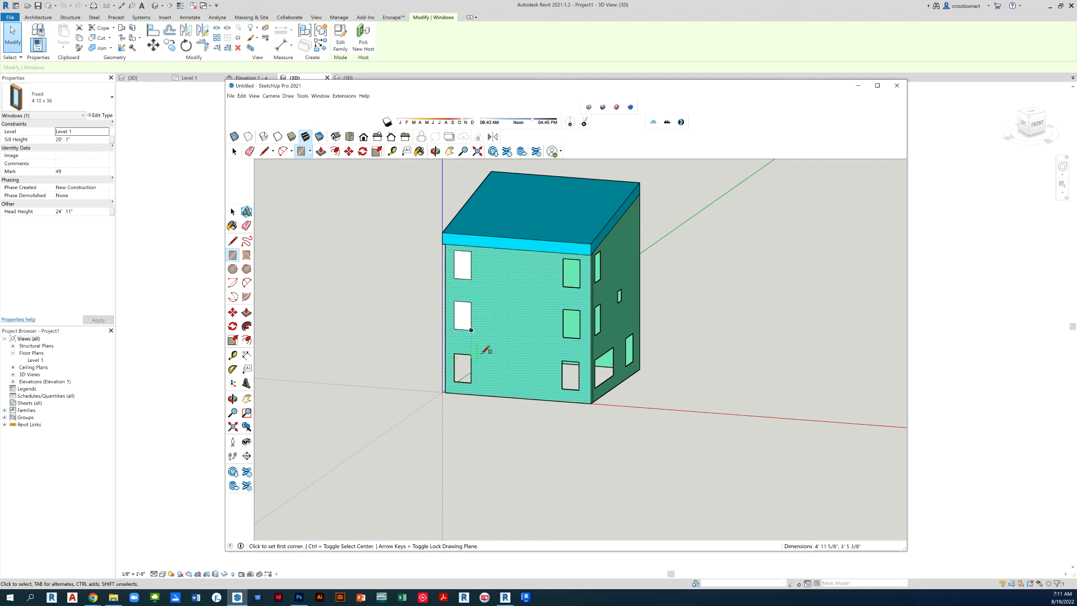
- Cover the remaining four window openings of the six-window wall with rectangles
click(455, 353)
click(471, 382)
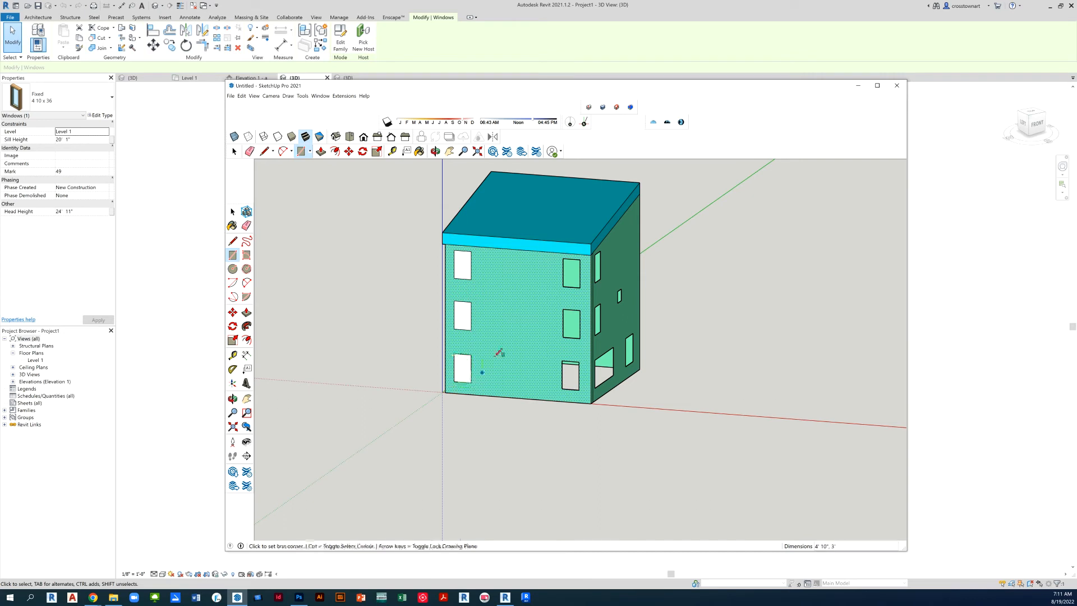
click(563, 257)
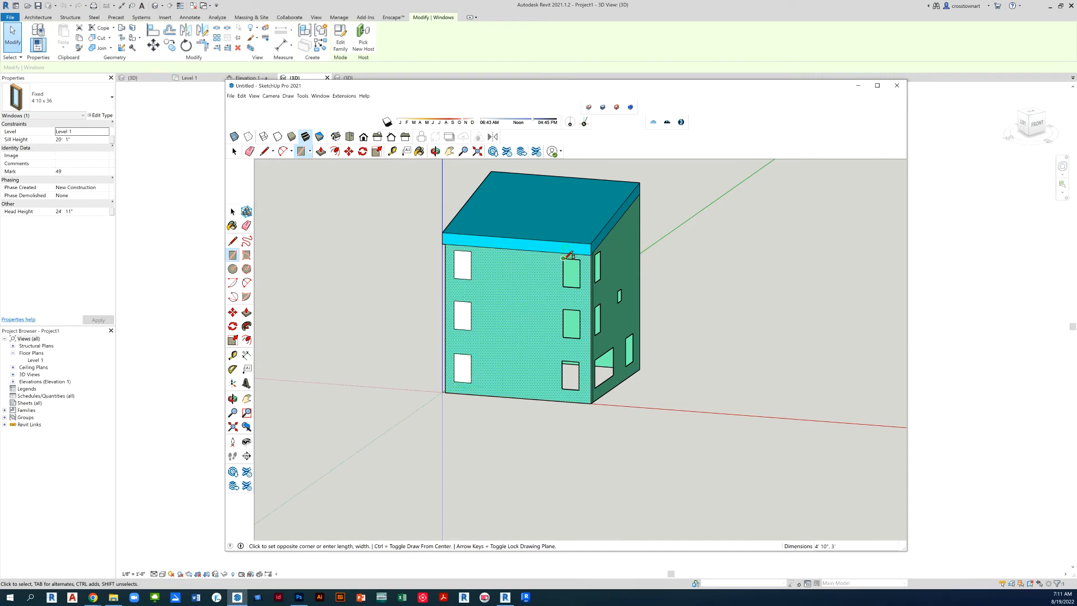
click(579, 287)
click(563, 308)
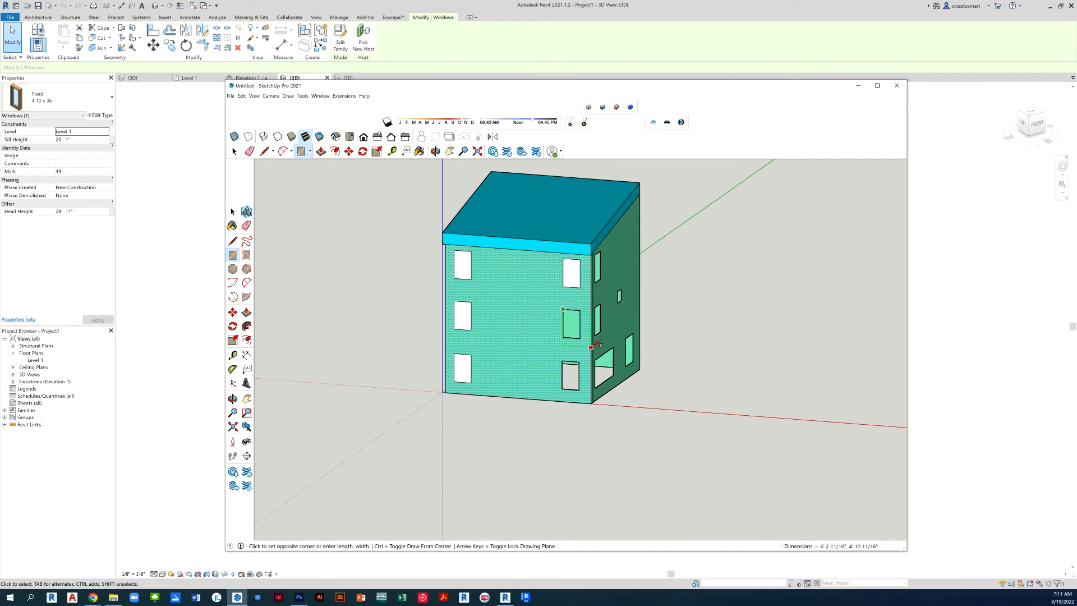
click(580, 339)
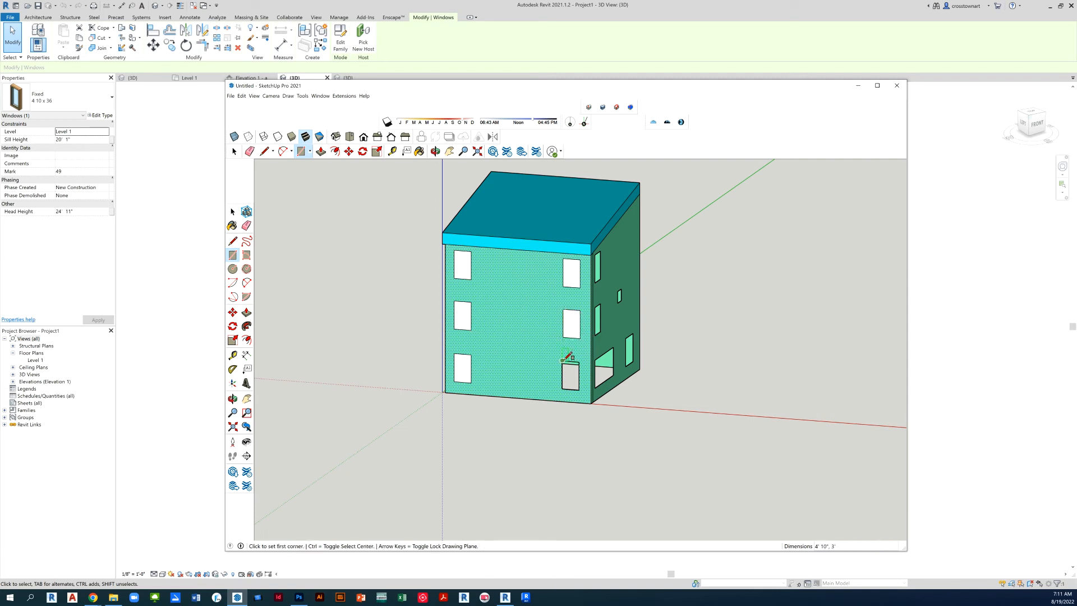
click(562, 362)
click(579, 389)
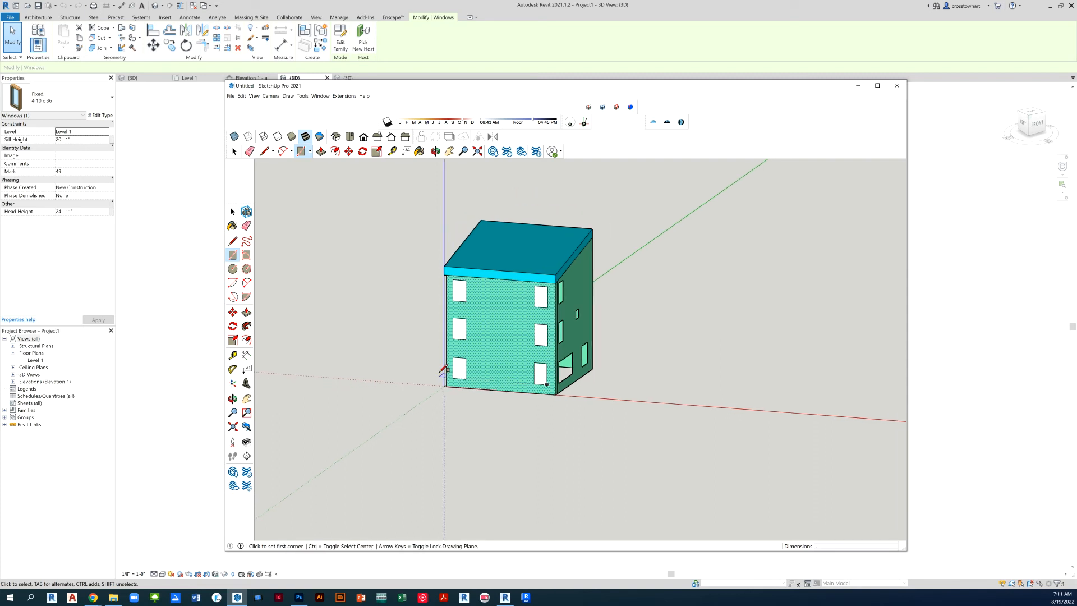
- Cover the upper corner window (4' 10" by 3') and the small 2' by 2' window of the five-window wall with rectangles
middle_drag(578, 389, 657, 269)
scroll(652, 272, up, 2)
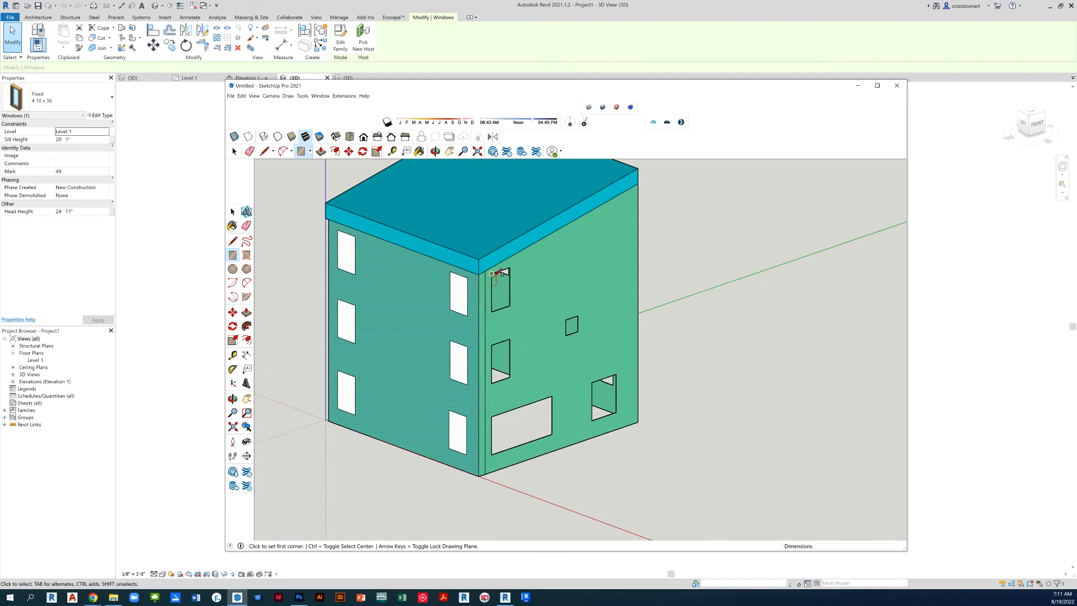
click(492, 273)
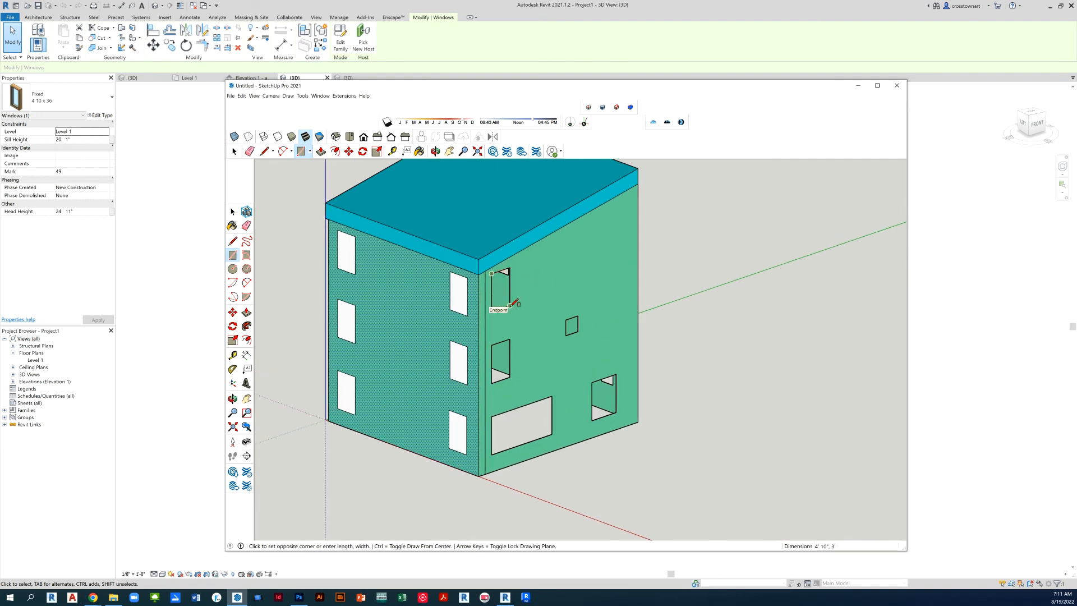
click(509, 305)
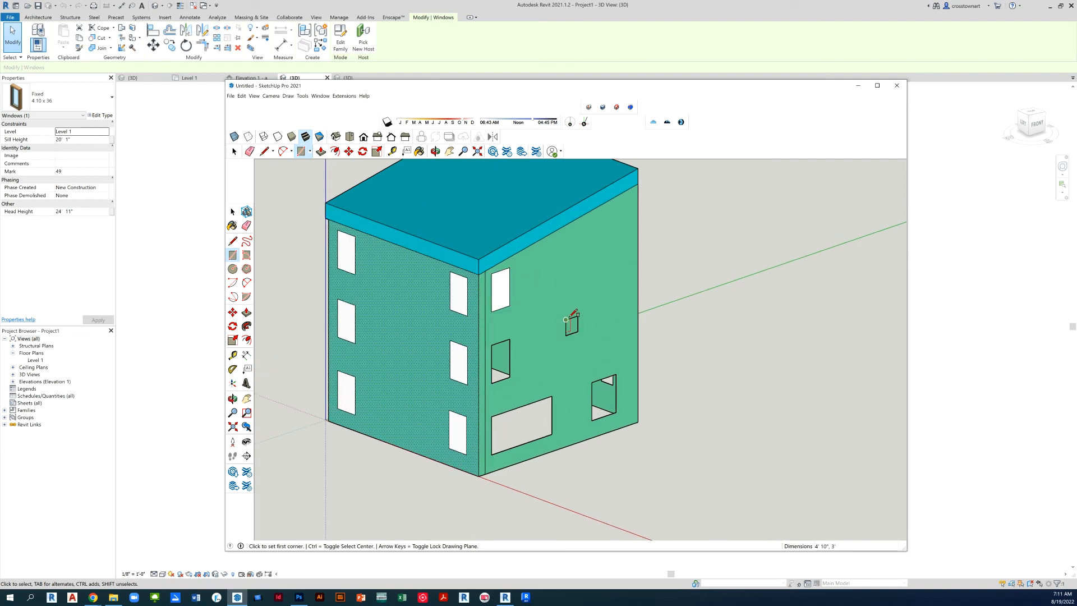
click(565, 319)
click(578, 331)
- Try to cover the five-window wall's middle corner opening with a rectangle, and examine the opening from several angles
click(491, 345)
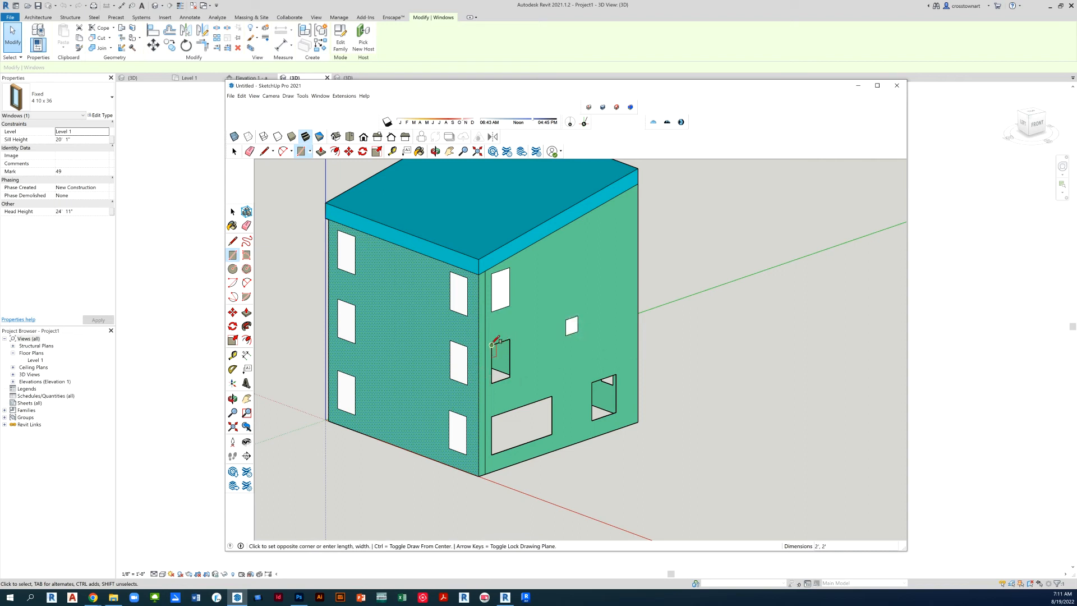
click(509, 376)
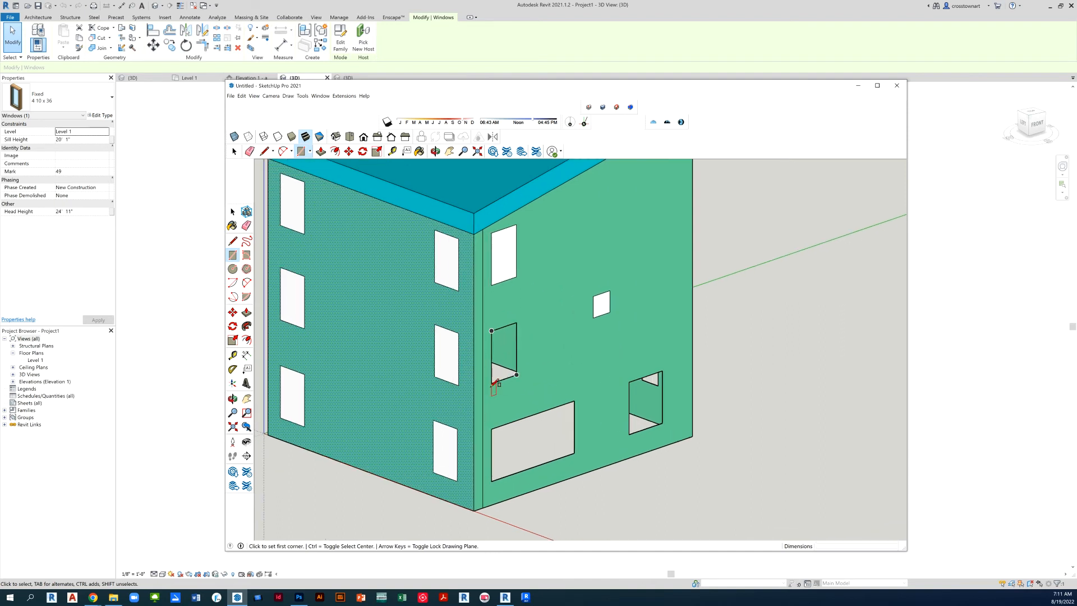
middle_drag(524, 312, 416, 377)
scroll(417, 375, up, 2)
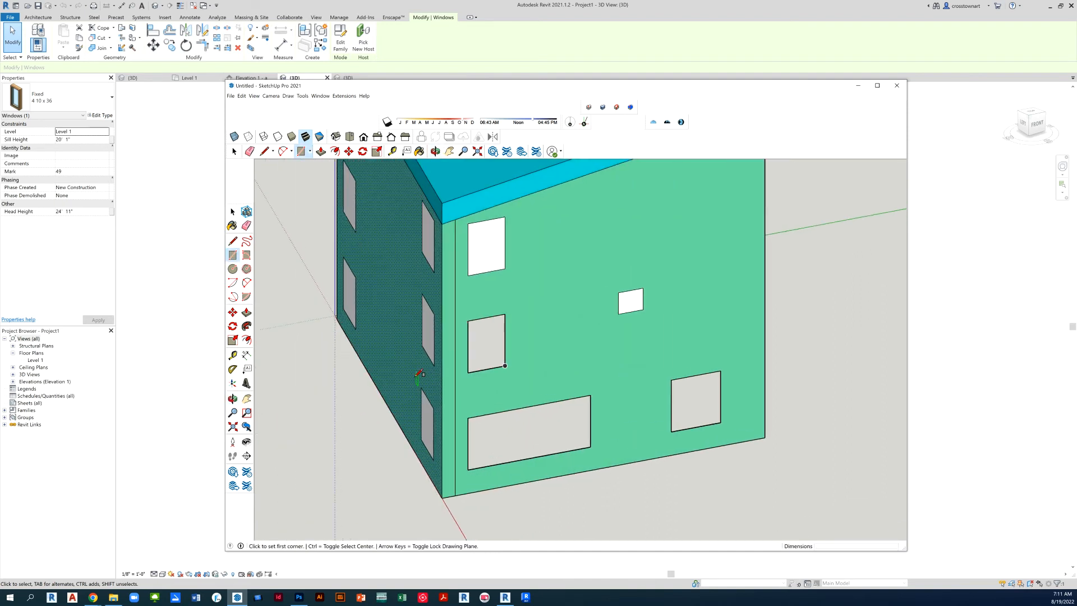
scroll(650, 332, down, 2)
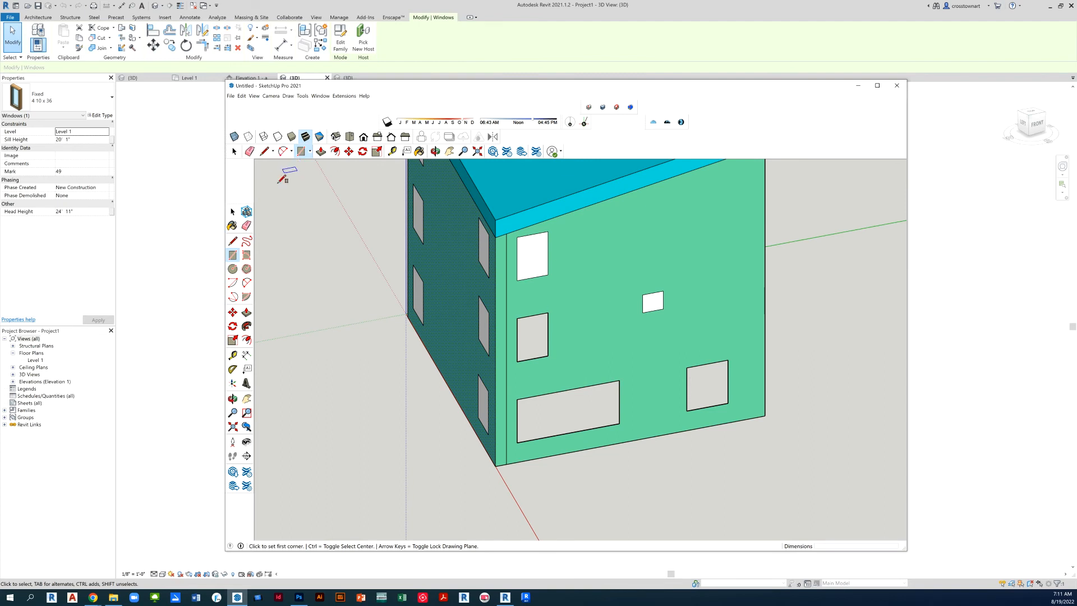
click(236, 152)
click(238, 153)
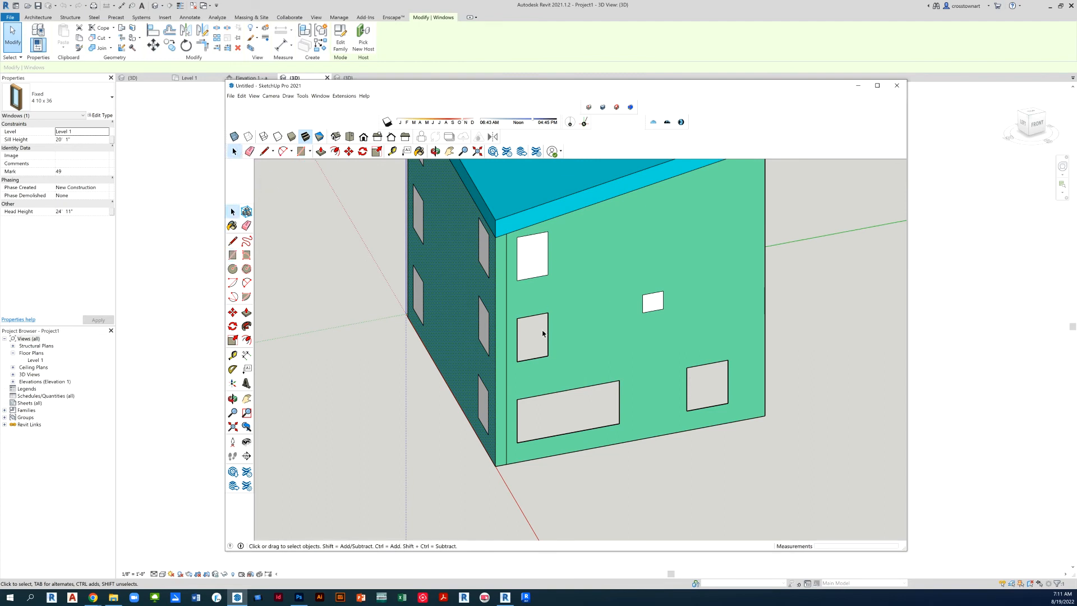
mouse_move(530, 340)
middle_down()
mouse_move(584, 352)
mouse_move(601, 320)
mouse_move(560, 336)
middle_up()
scroll(549, 338, up, 3)
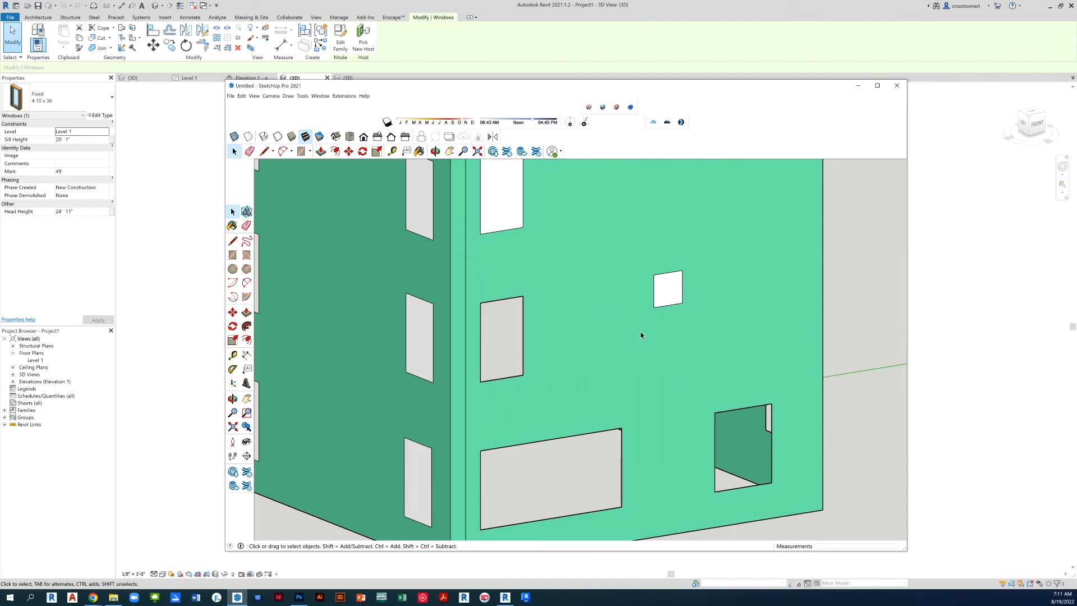
scroll(641, 335, down, 2)
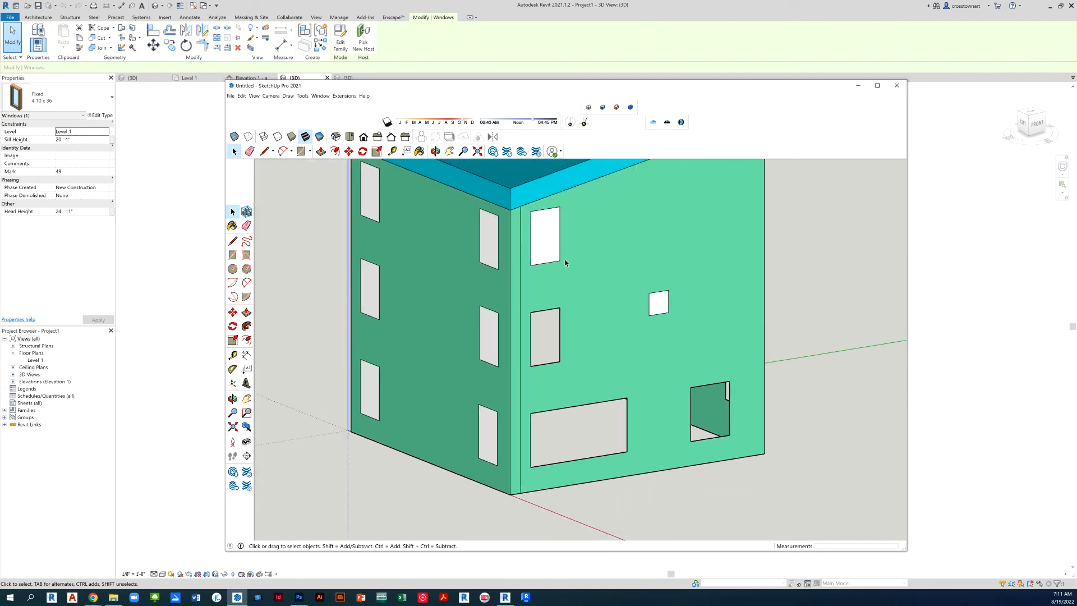
- Fill the middle, large ground-floor and remaining lower openings of the five-window wall by drawing a line along each opening's top edge
click(264, 151)
click(531, 312)
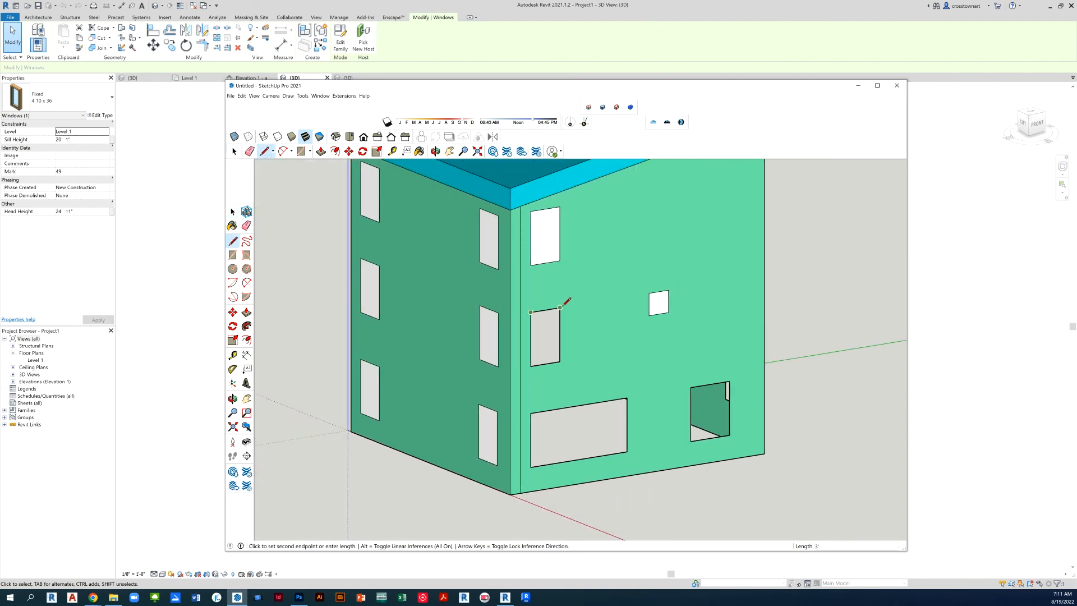
click(559, 308)
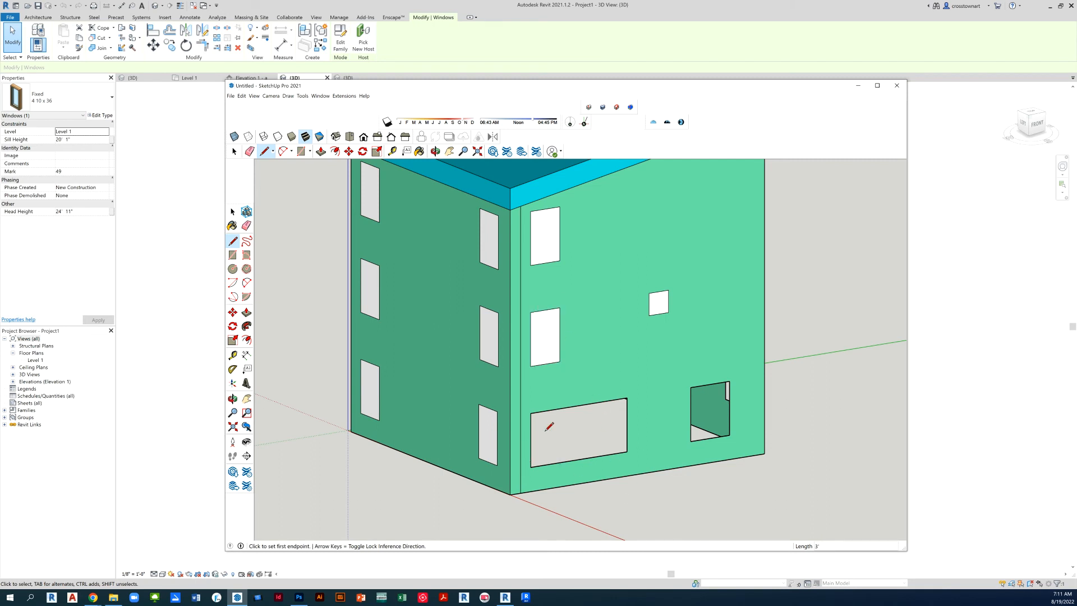
click(530, 413)
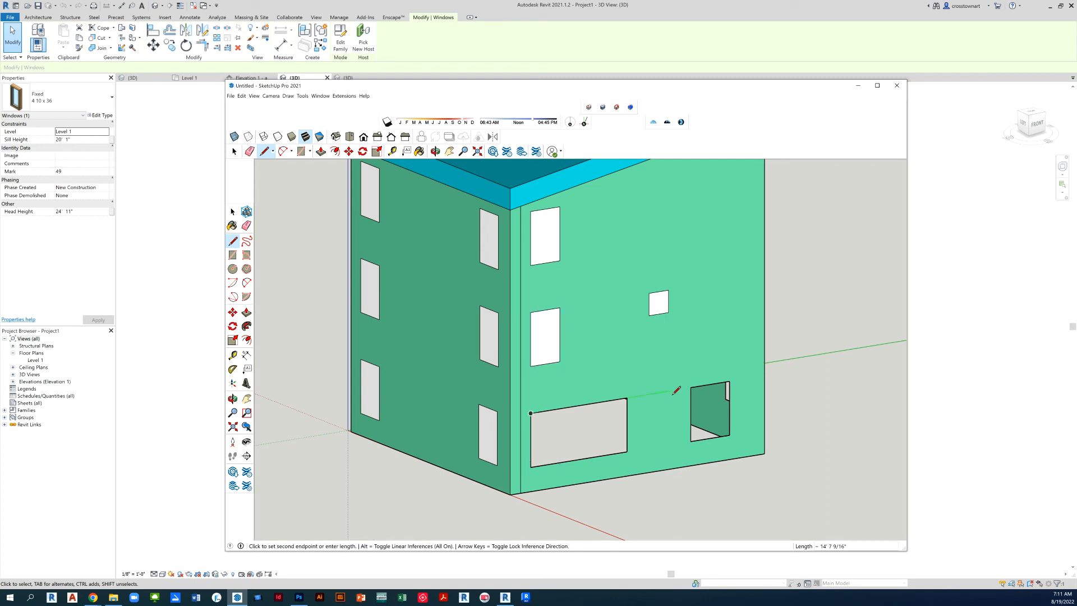
click(626, 399)
scroll(518, 377, down, 4)
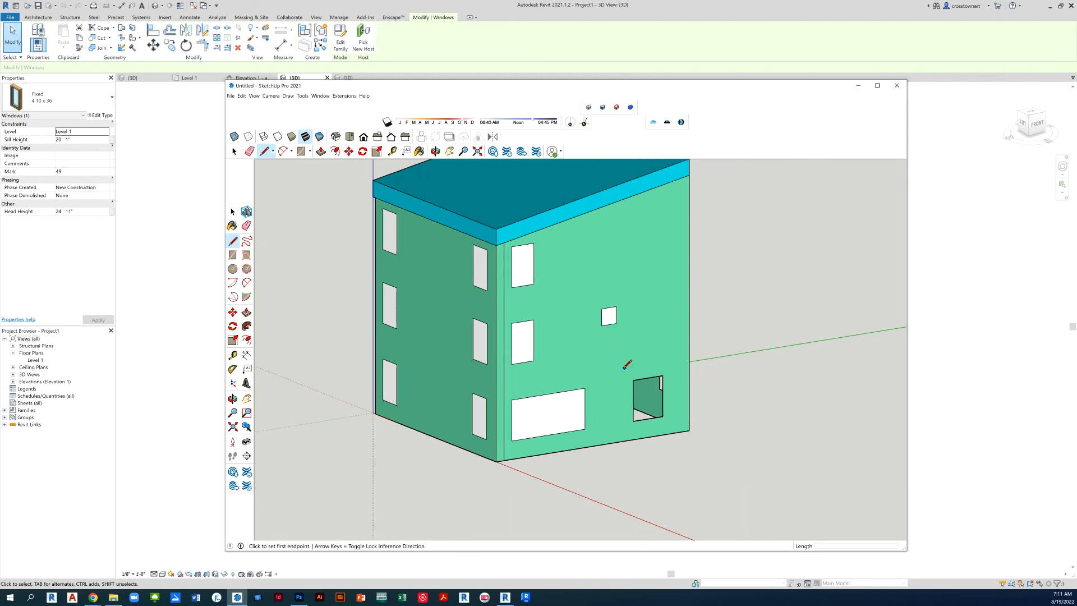
scroll(634, 379, up, 2)
click(634, 379)
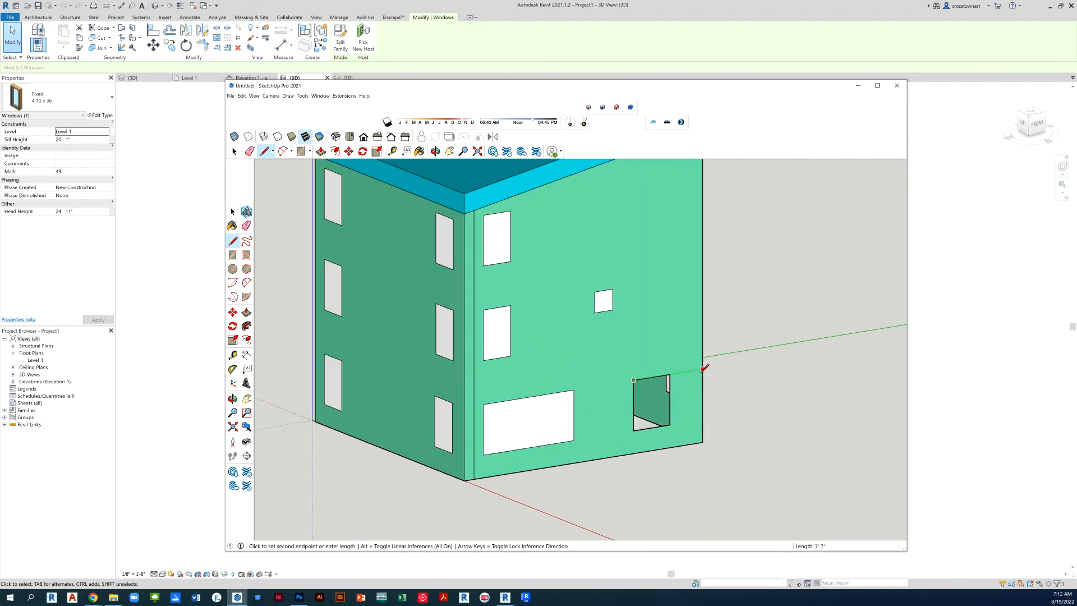
click(669, 374)
- Fill the adjacent wall's middle square and lowest openings by retracing a 2' top edge and a 3' 6" side edge
scroll(720, 419, down, 3)
mouse_move(697, 385)
middle_down()
mouse_move(670, 377)
mouse_move(748, 368)
mouse_move(389, 423)
middle_up()
scroll(457, 469, up, 2)
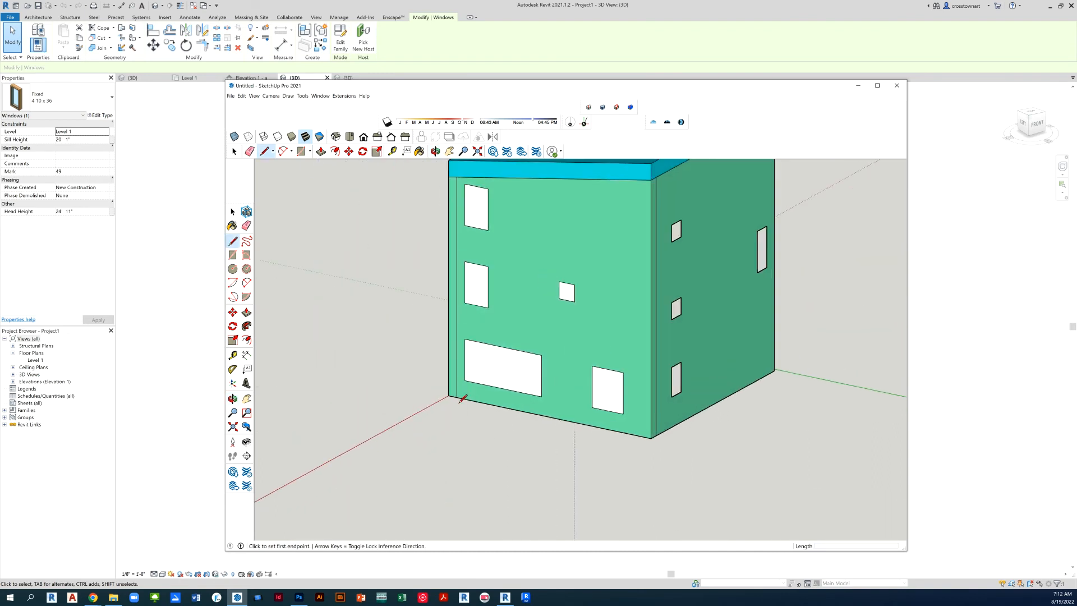
scroll(752, 334, up, 2)
mouse_move(728, 315)
middle_down()
mouse_move(685, 332)
mouse_move(714, 344)
middle_up()
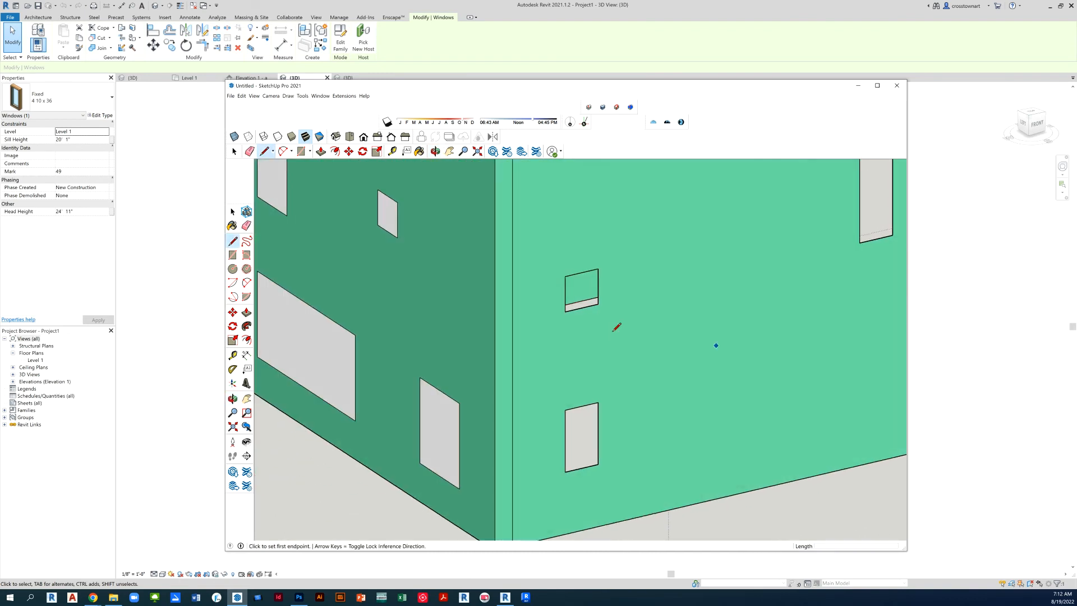
scroll(577, 292, up, 3)
click(559, 269)
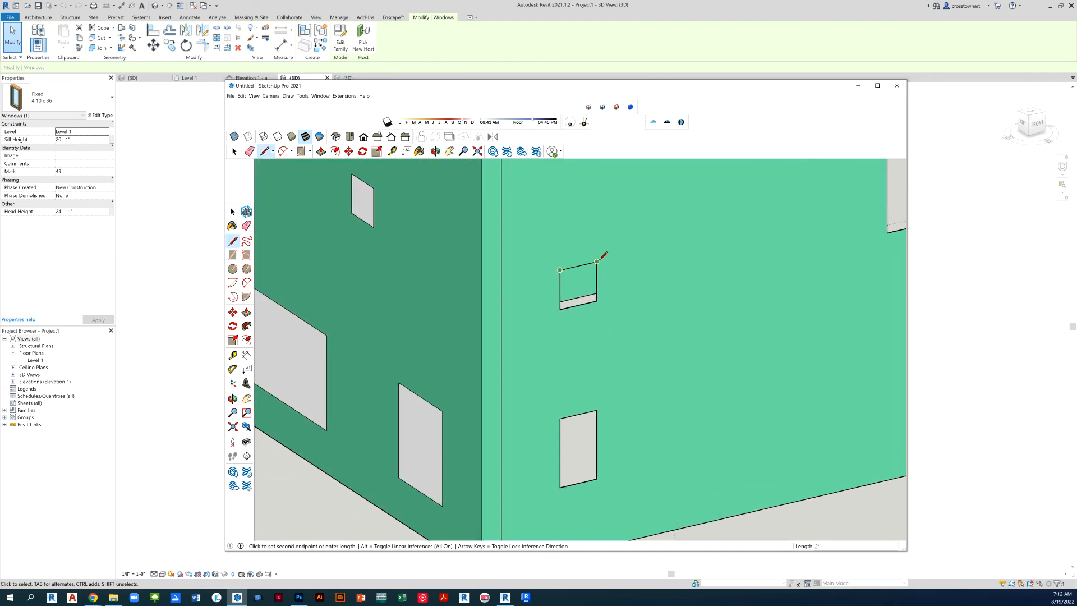
click(596, 262)
scroll(565, 267, down, 2)
scroll(564, 268, down, 1)
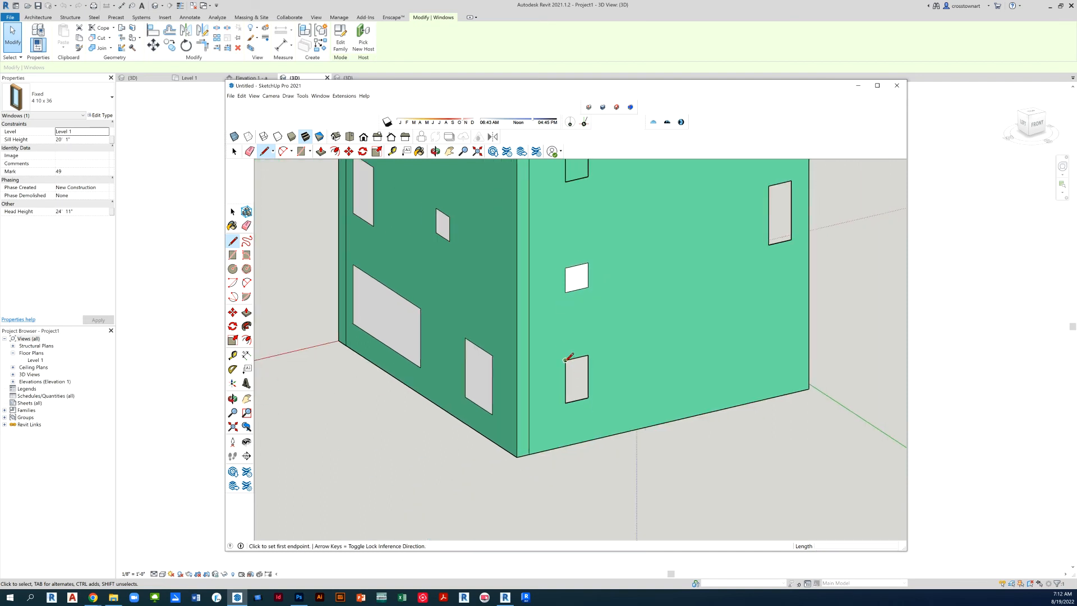
click(566, 359)
click(566, 402)
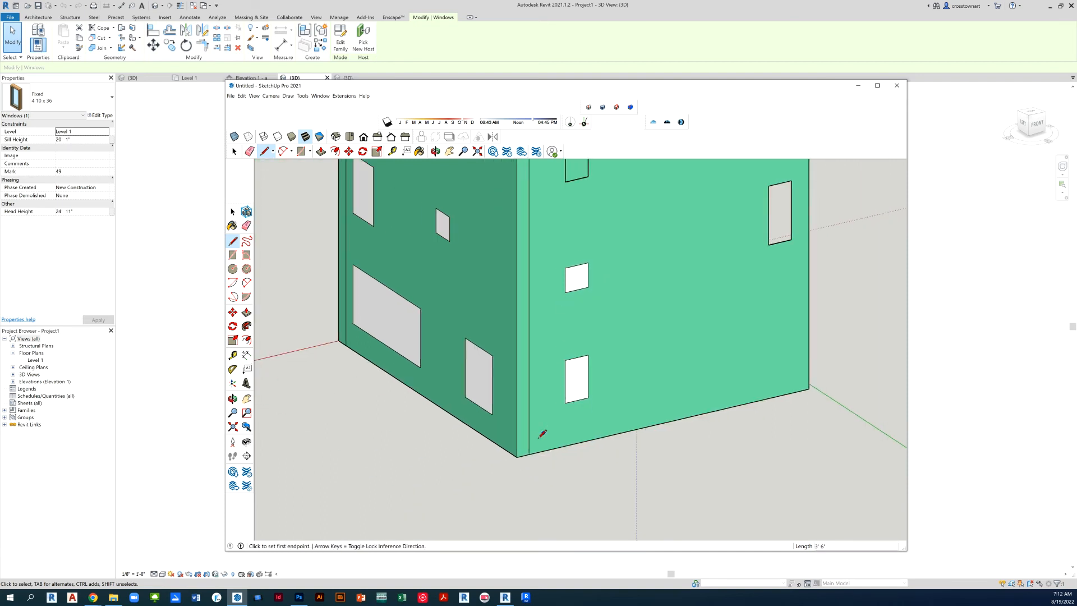
- Fill the same wall's upper square opening and its tall opening near the far corner by retracing one side edge of each
scroll(555, 415, down, 3)
scroll(563, 266, up, 3)
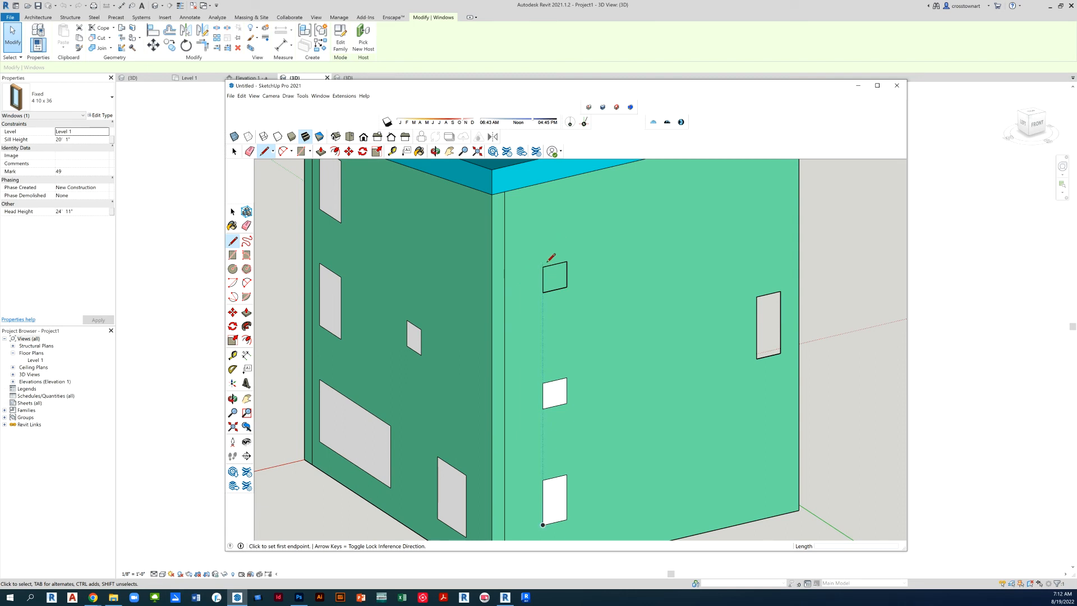
click(543, 266)
click(543, 292)
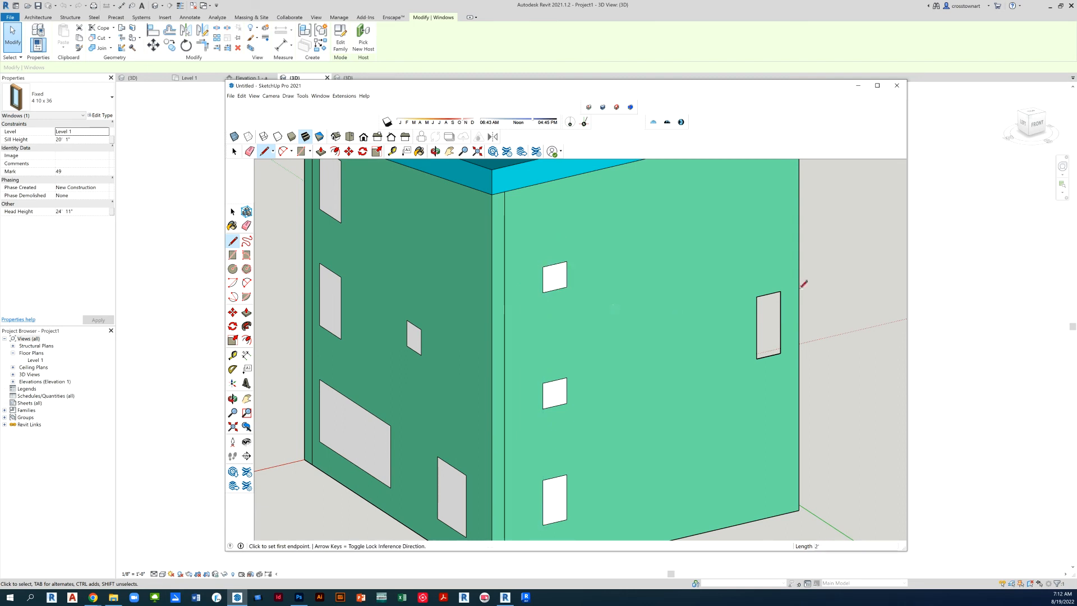
click(756, 293)
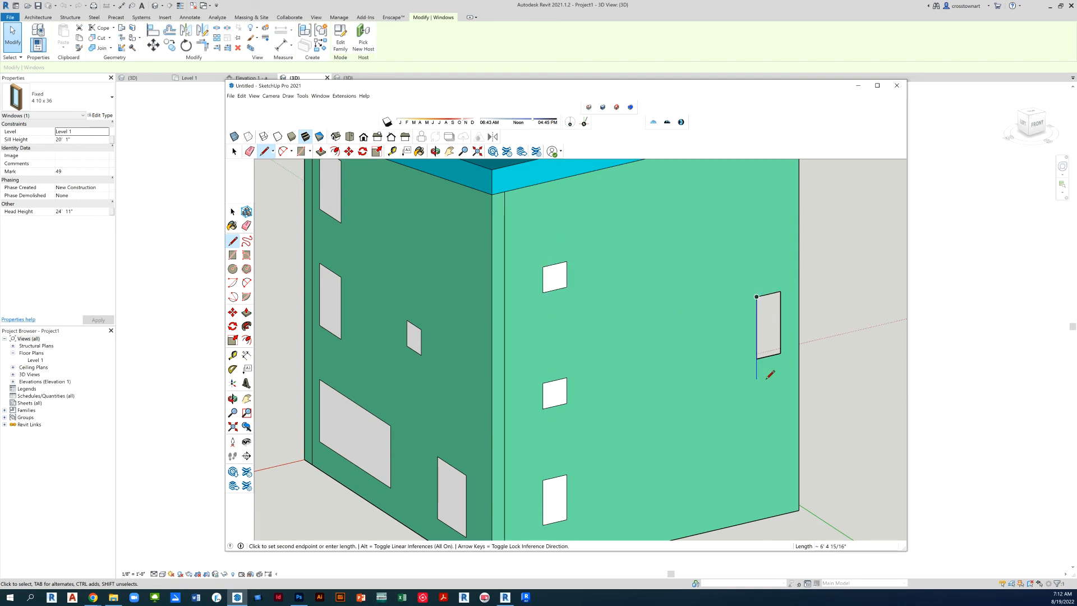
click(756, 358)
scroll(754, 336, down, 2)
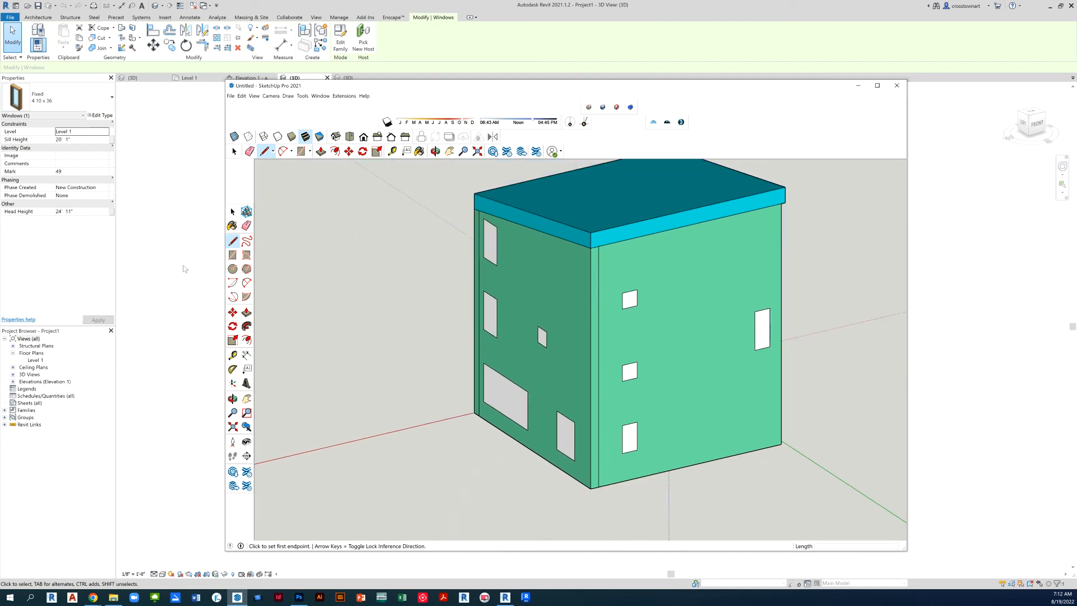
- Delete the vertical seam beside the corner and the fascia lines below the roof on the two adjoining walls
click(234, 152)
scroll(606, 277, up, 2)
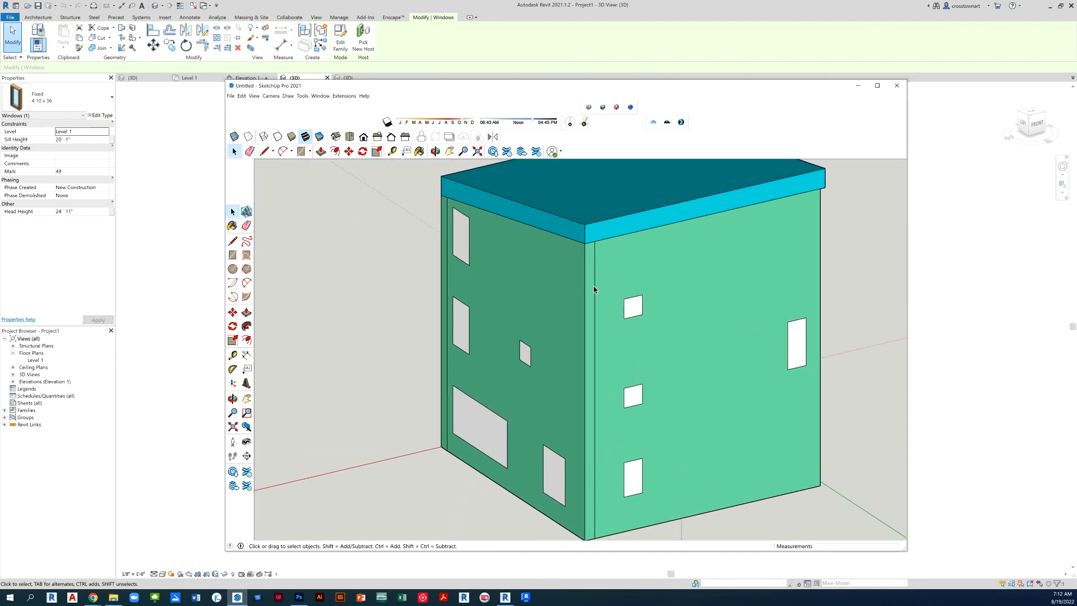
click(594, 288)
click(613, 237)
key(Delete)
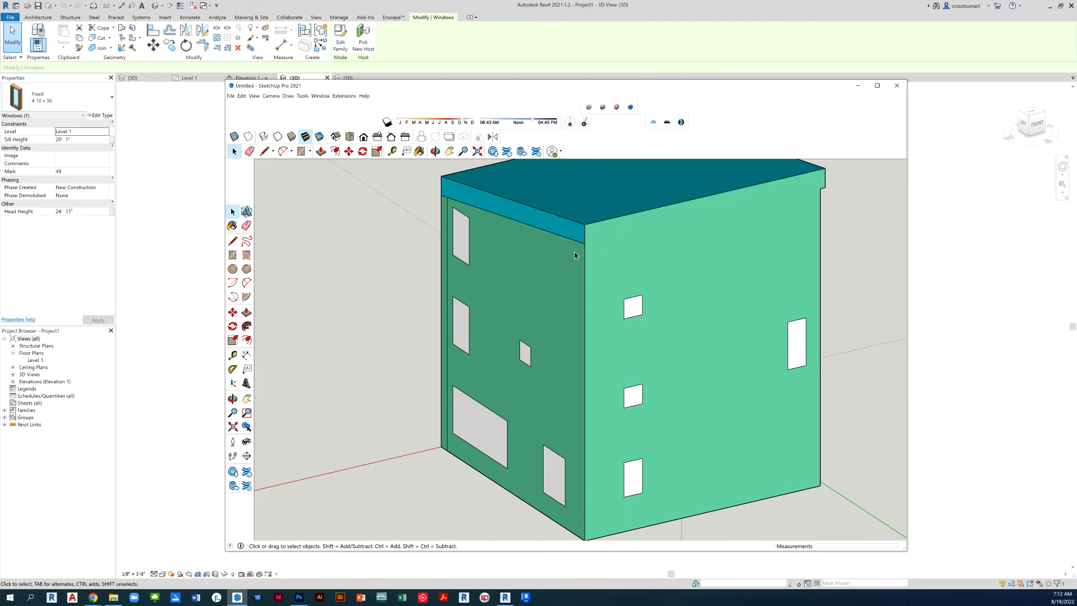
key(Delete)
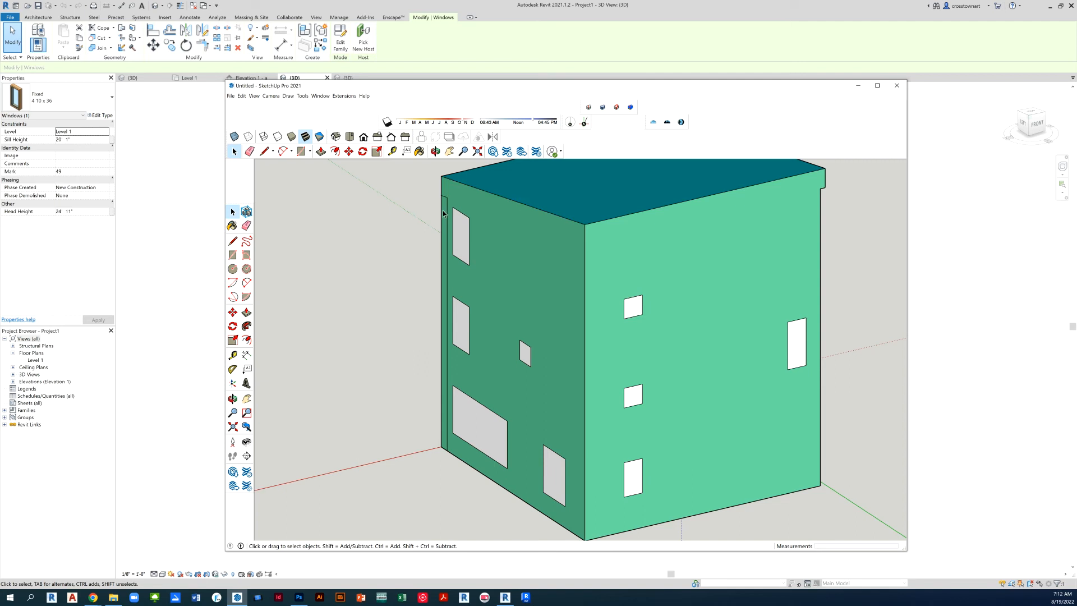
- Delete the leftover outline of the narrow vertical strip at the far end of the five-window wall
scroll(443, 213, up, 3)
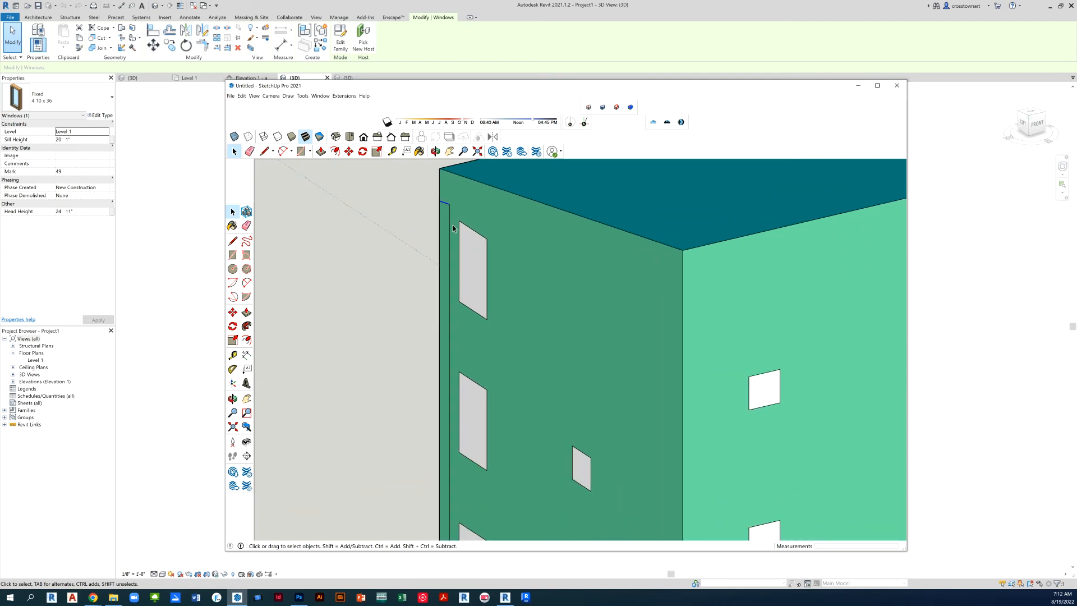
click(454, 267)
key(Delete)
key(ctrl+z)
click(449, 251)
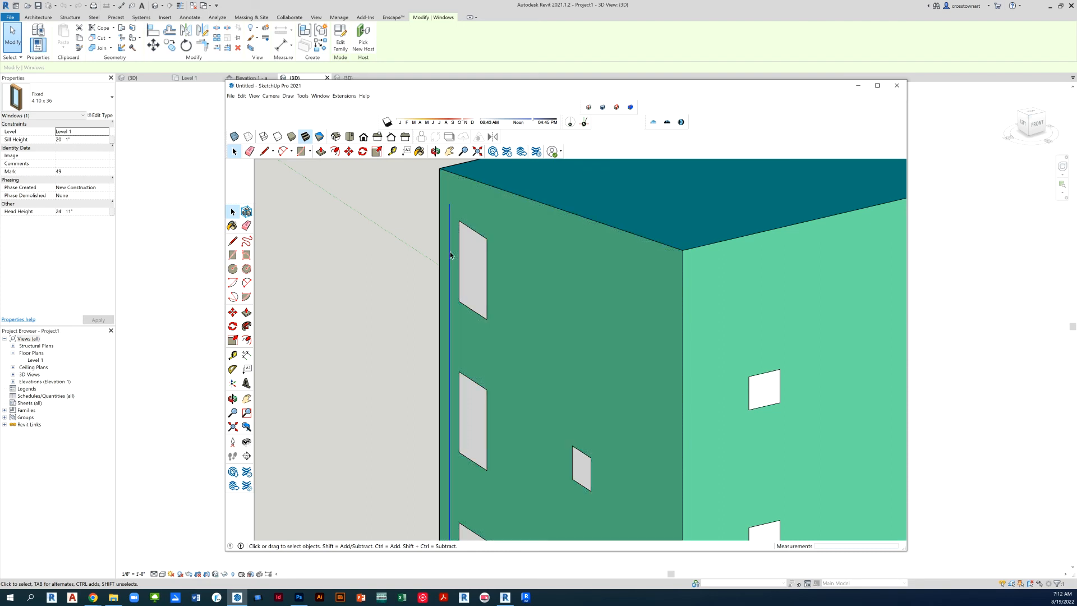
mouse_move(450, 251)
middle_down()
mouse_move(402, 236)
mouse_move(459, 320)
mouse_move(603, 315)
mouse_move(579, 303)
mouse_move(813, 284)
mouse_move(501, 363)
middle_up()
scroll(435, 348, down, 3)
middle_drag(435, 348, 639, 346)
scroll(506, 225, up, 5)
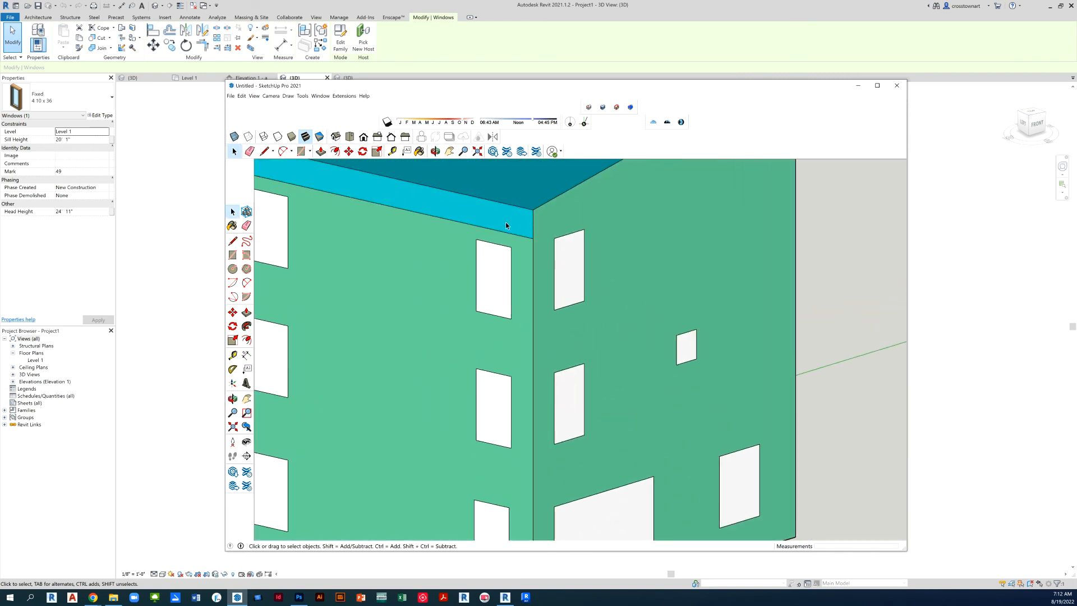
- Delete the line between the fascia strip under the roof and the six-window wall at the corner
click(498, 234)
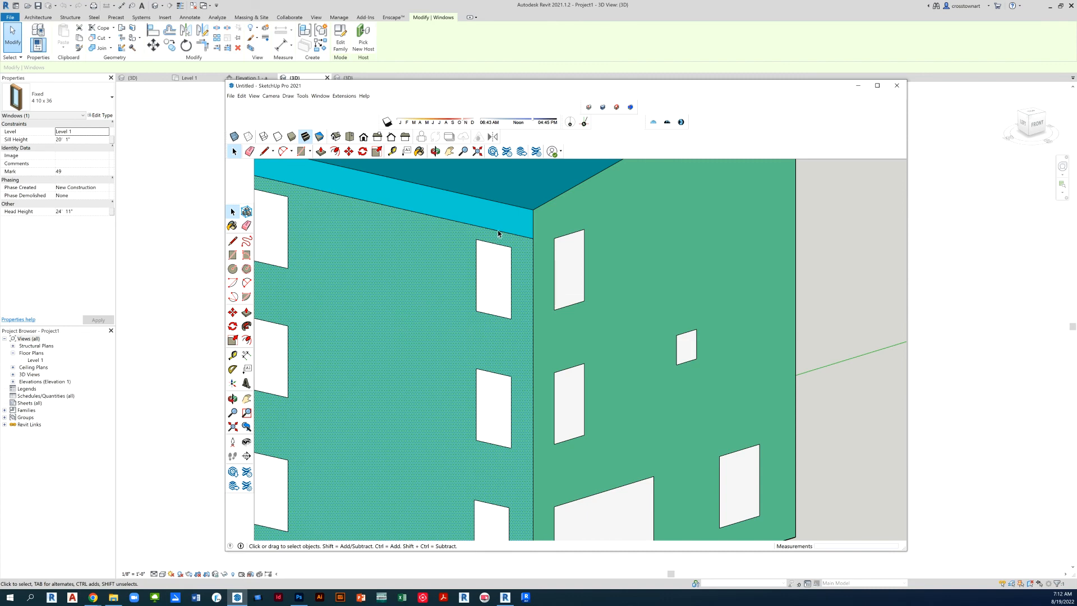
click(497, 231)
scroll(519, 251, down, 3)
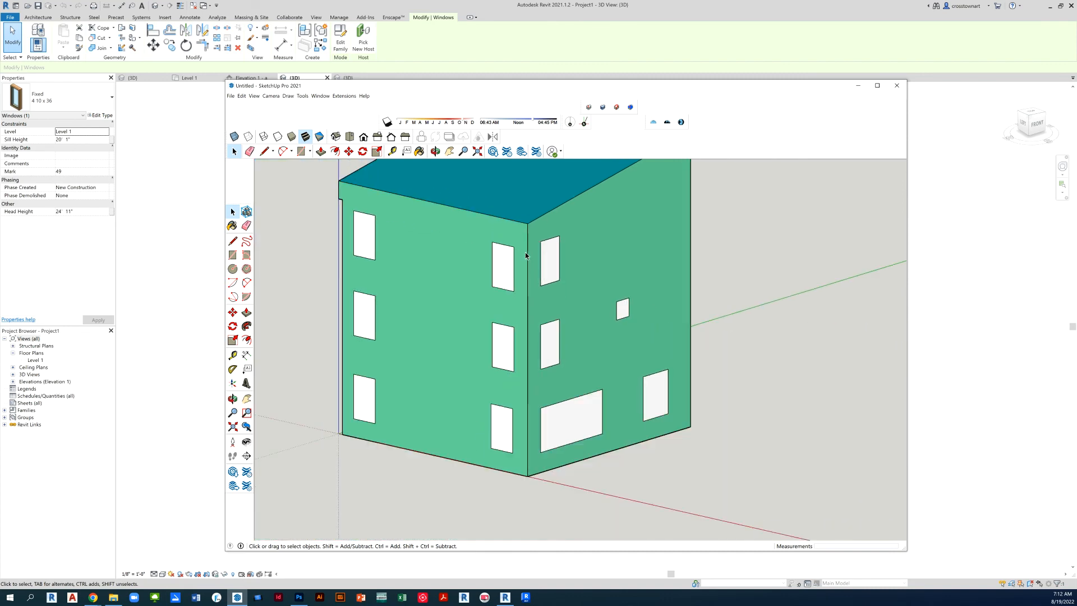
- Inspect the cleaned shell, selecting the six-window wall and the roof in turn to check their faces
mouse_move(470, 332)
middle_down()
mouse_move(637, 320)
mouse_move(714, 329)
mouse_move(419, 304)
middle_up()
scroll(419, 304, up, 3)
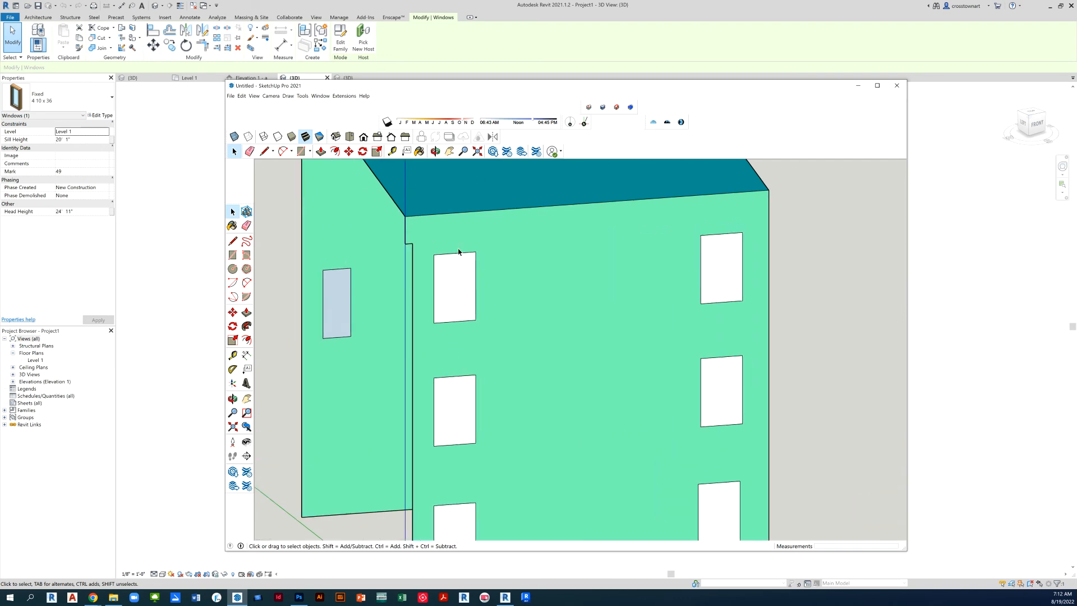
scroll(505, 250, down, 2)
click(590, 243)
scroll(564, 308, down, 2)
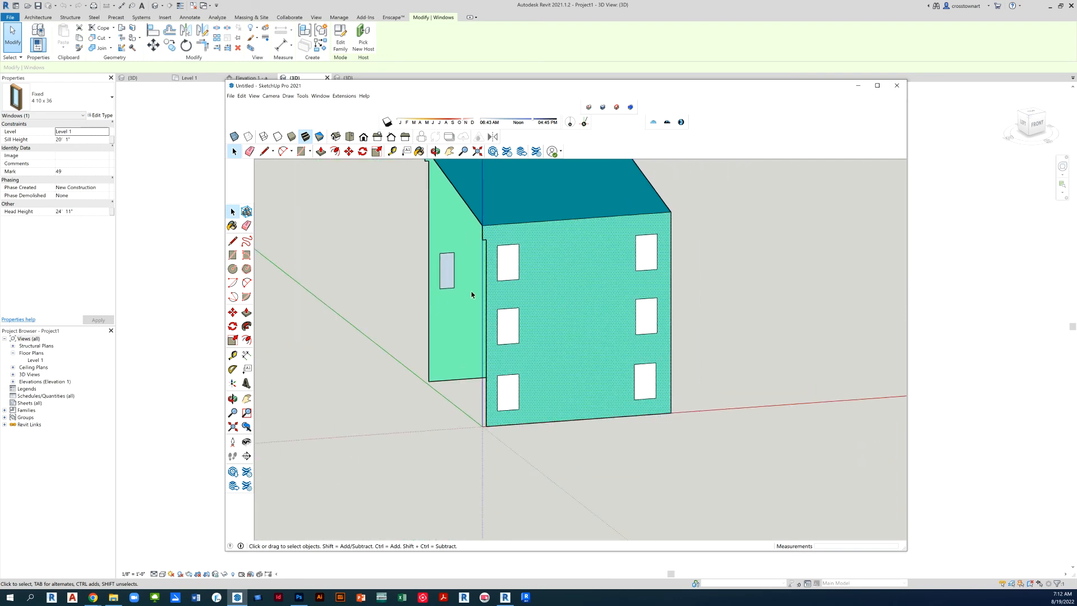
mouse_move(471, 294)
middle_down()
mouse_move(581, 319)
mouse_move(621, 379)
mouse_move(530, 235)
mouse_move(513, 349)
middle_up()
click(530, 235)
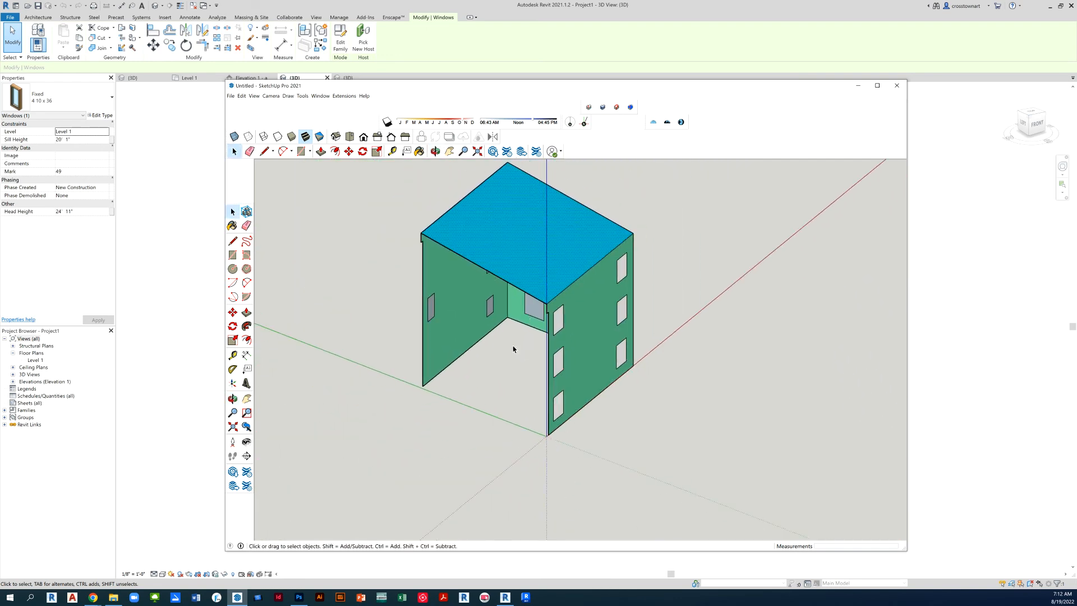
scroll(606, 385, down, 1)
- Select everything that shares the green wall material, starting from the six-window wall, and look over the selection on the other sides
click(603, 353)
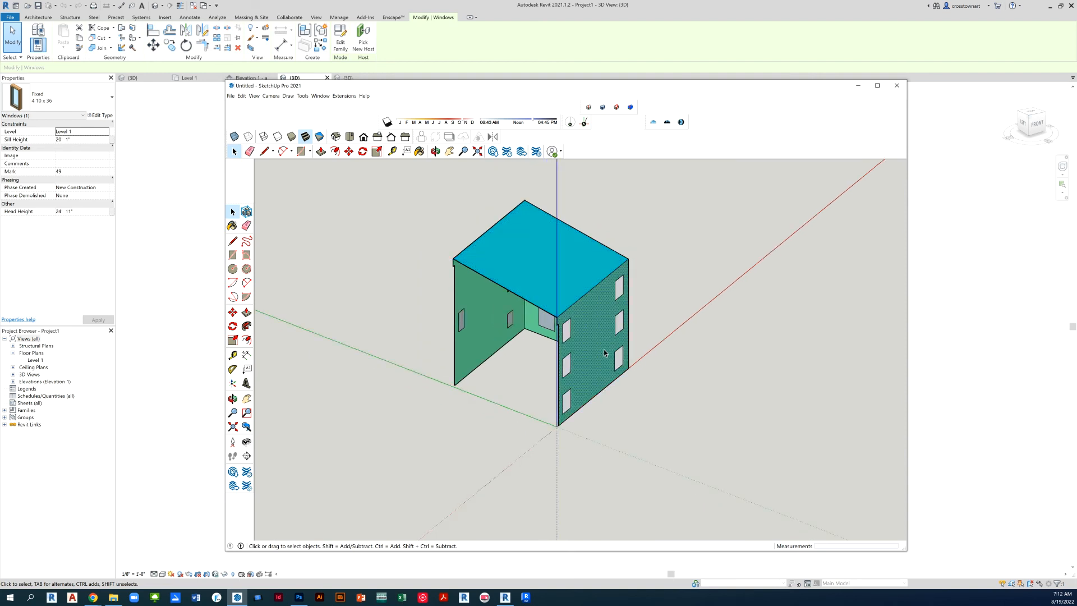
right_click(605, 353)
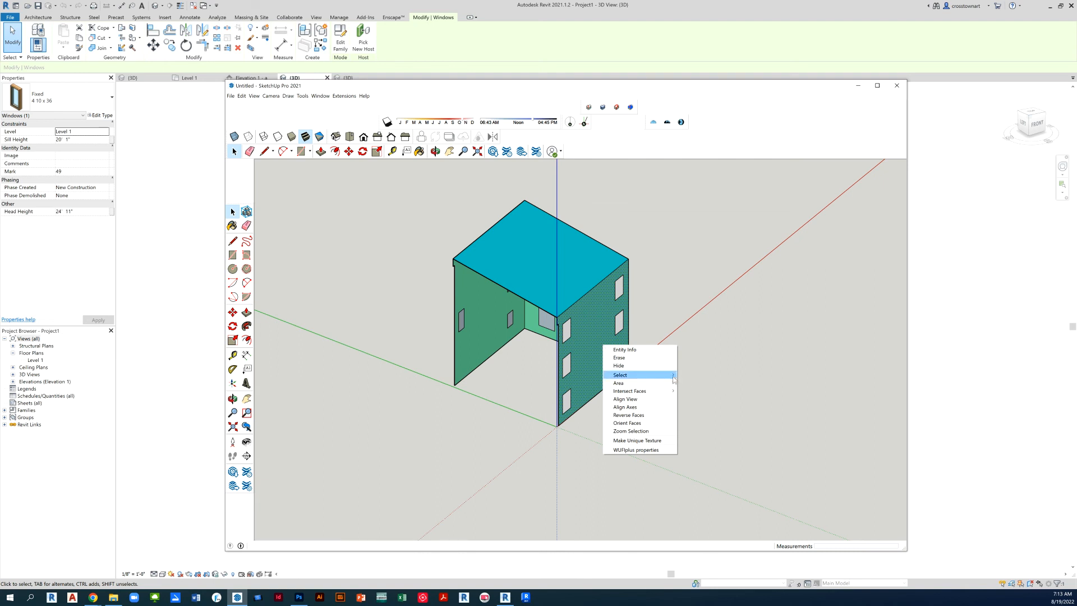
mouse_move(674, 379)
click(709, 404)
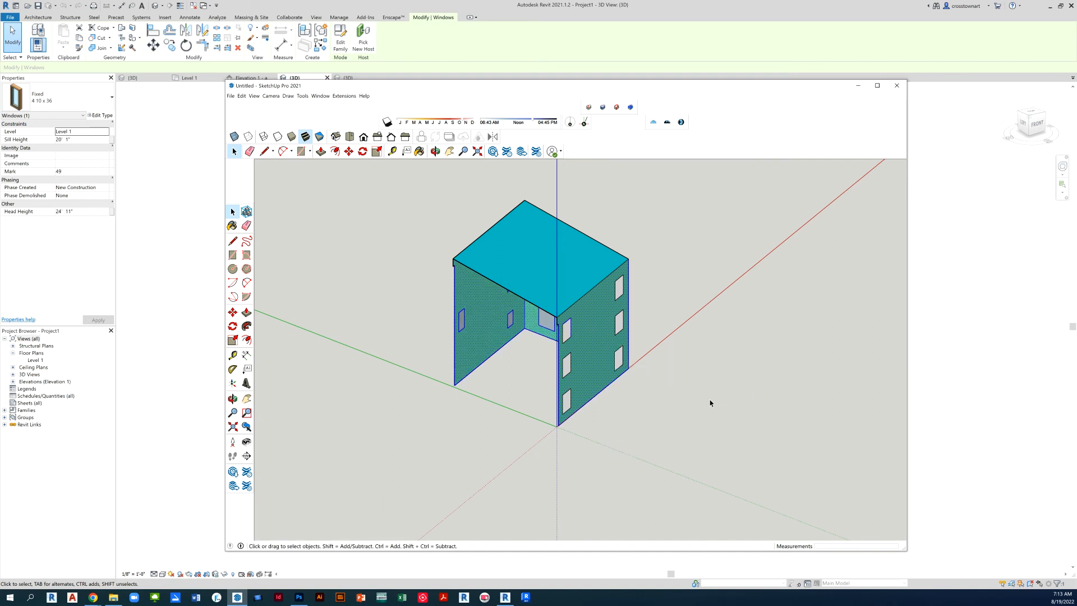
middle_drag(709, 402, 698, 396)
drag(402, 334, 413, 334)
key(space)
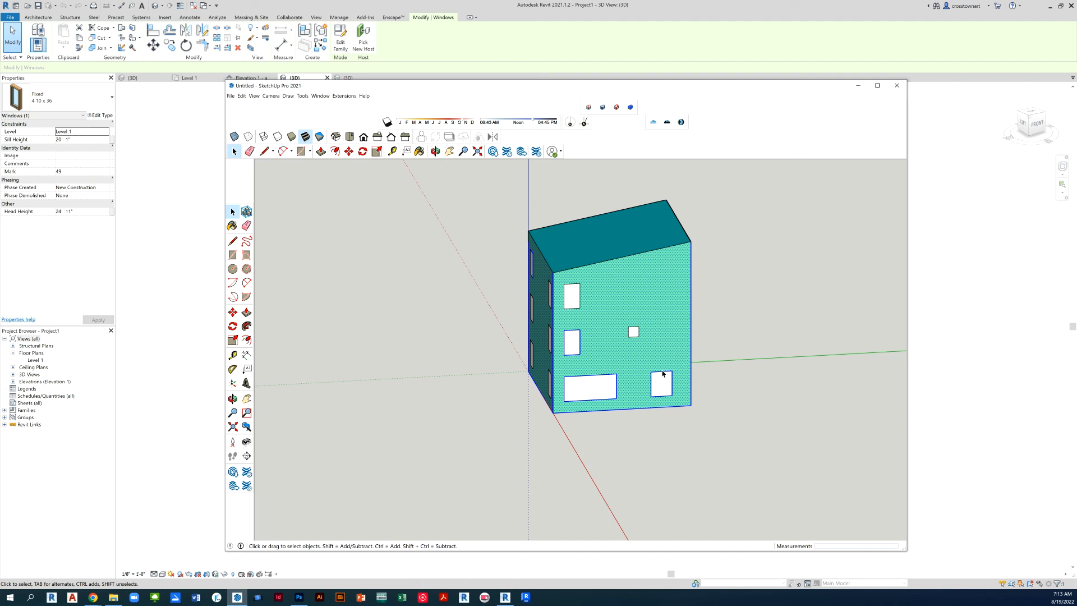
- Assign the selected walls the WUFIplus type Opaque with Zone 1 as the inner side
click(343, 95)
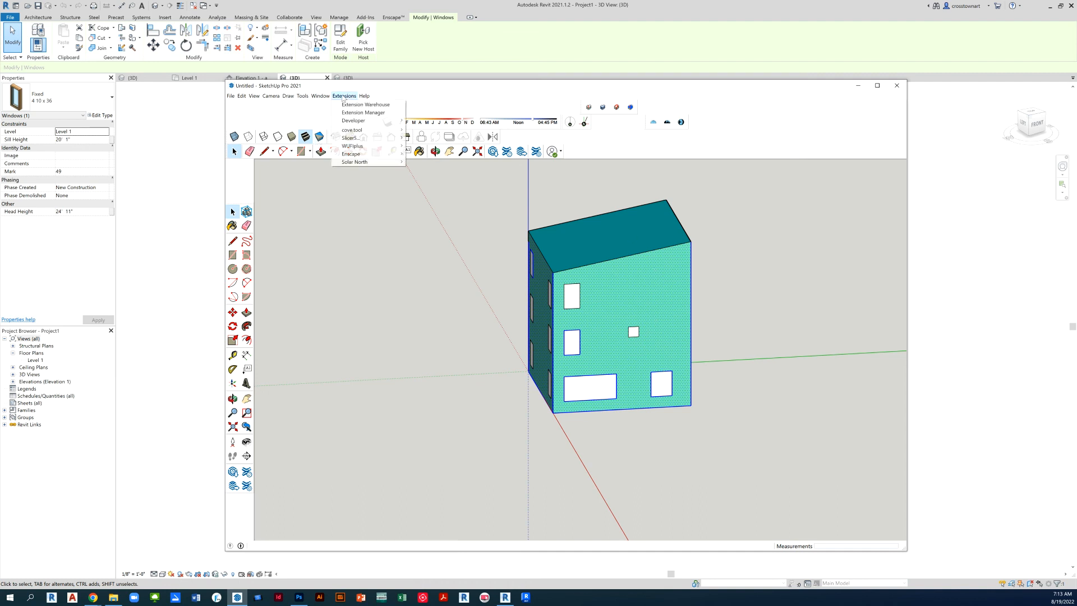
mouse_move(381, 146)
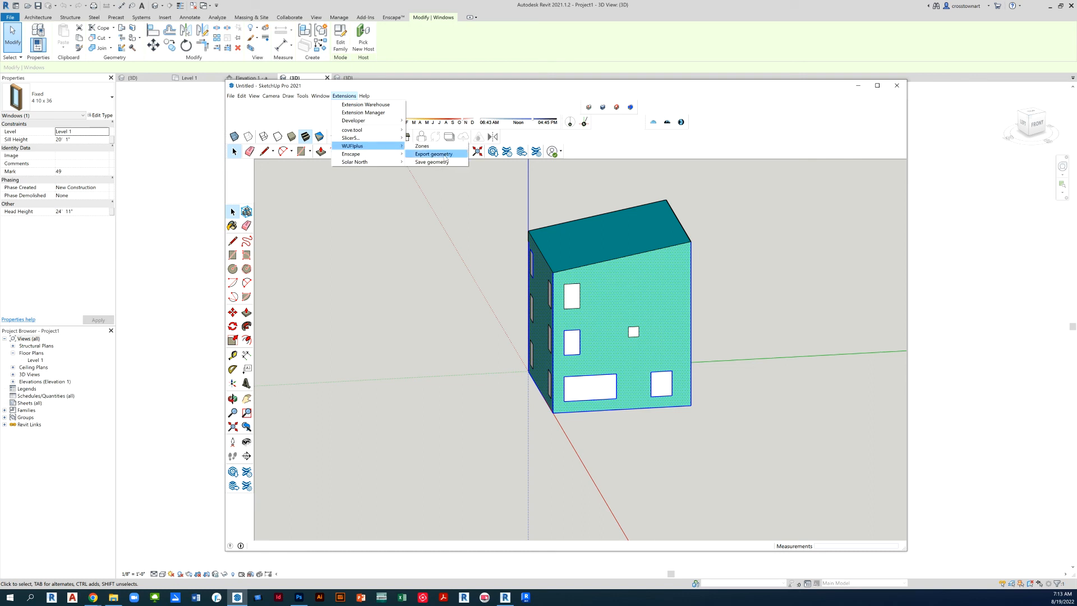
right_click(640, 369)
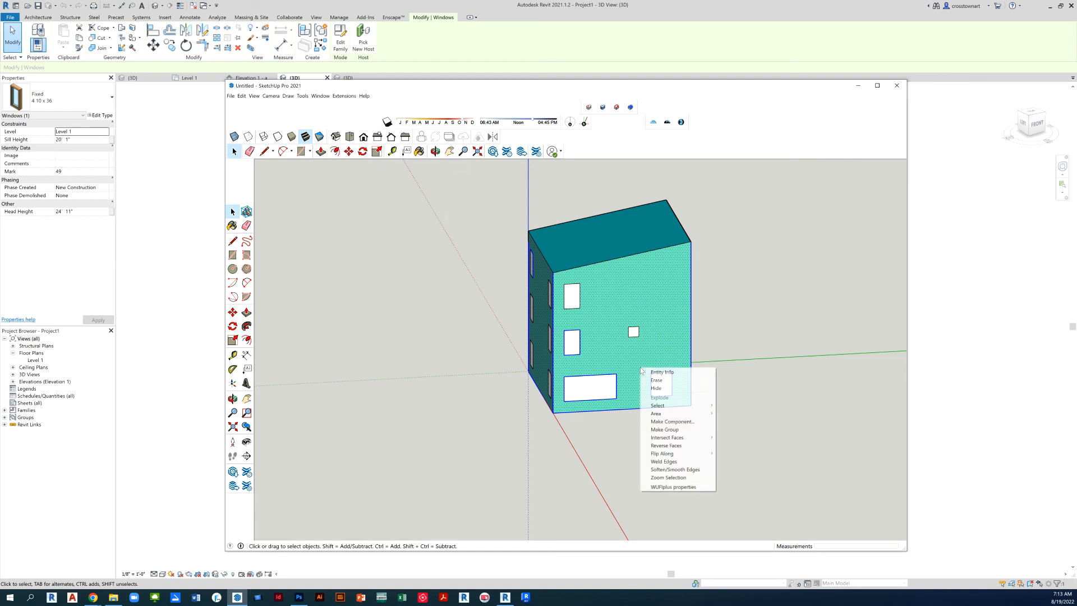
click(685, 487)
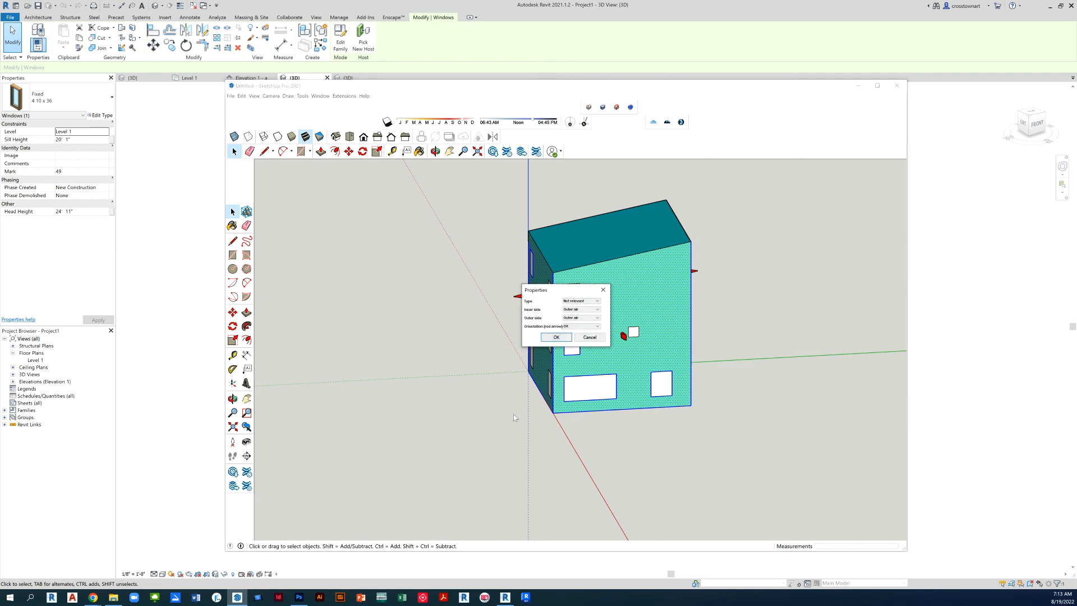
click(589, 301)
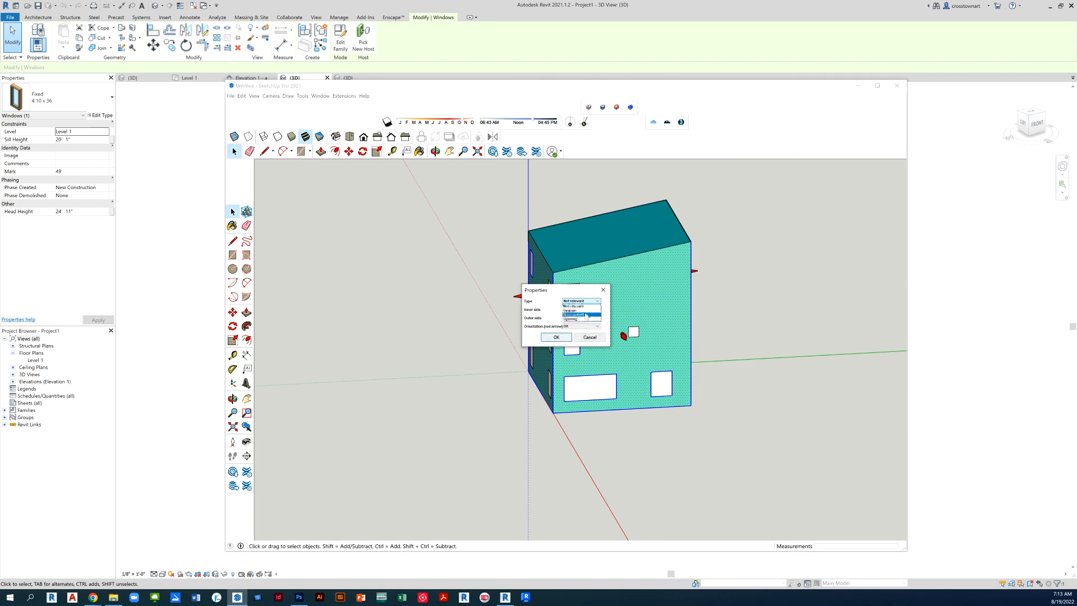
click(584, 315)
click(584, 312)
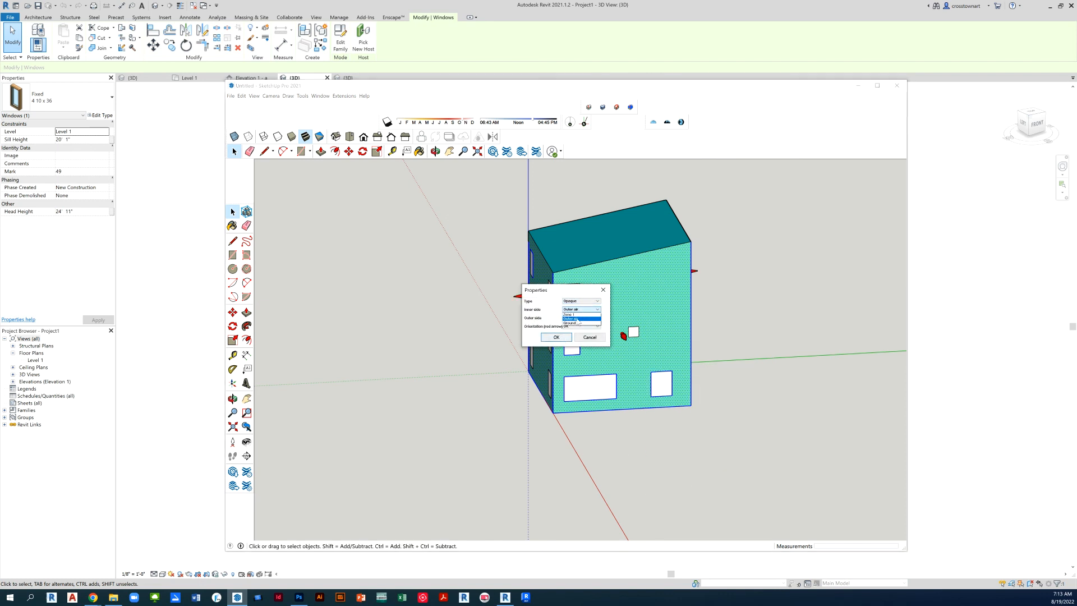
click(583, 322)
click(564, 341)
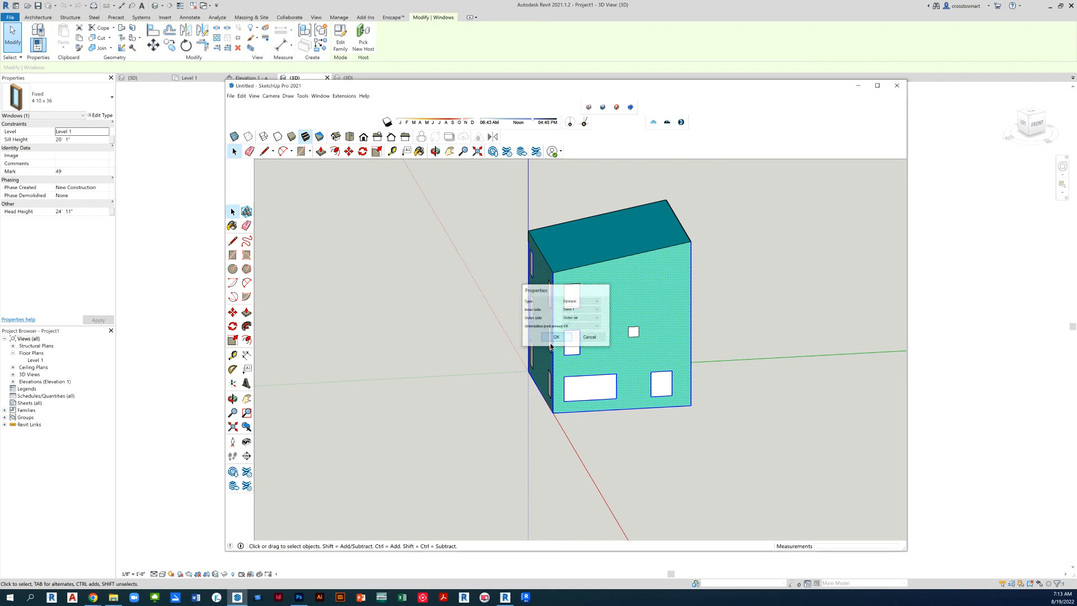
- Select all window faces by material, starting from the wide lowest window, and check the selection around the building
scroll(560, 365, down, 3)
click(540, 375)
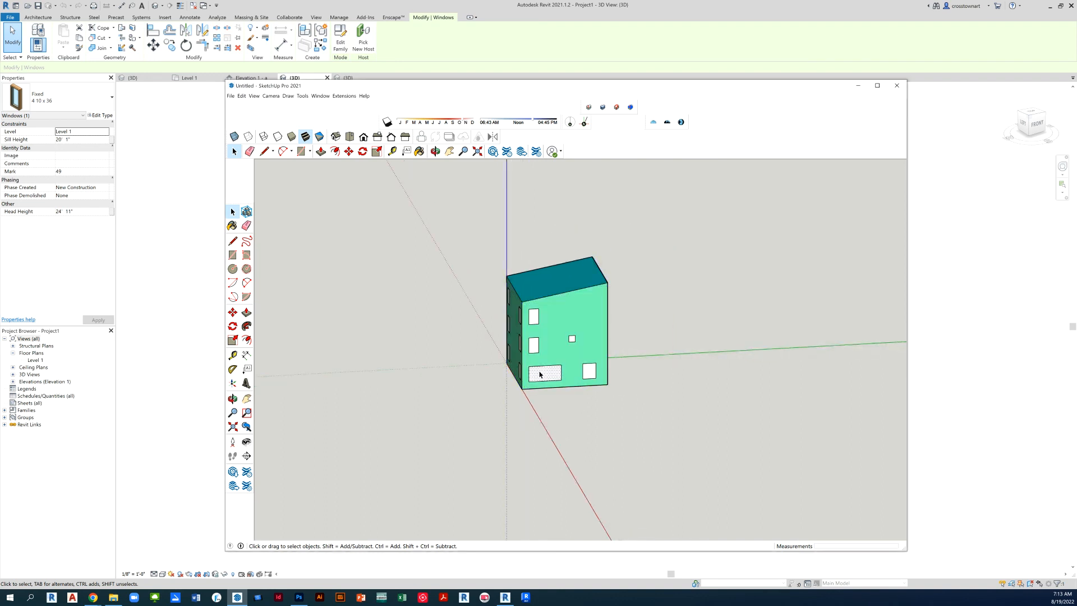
right_click(540, 375)
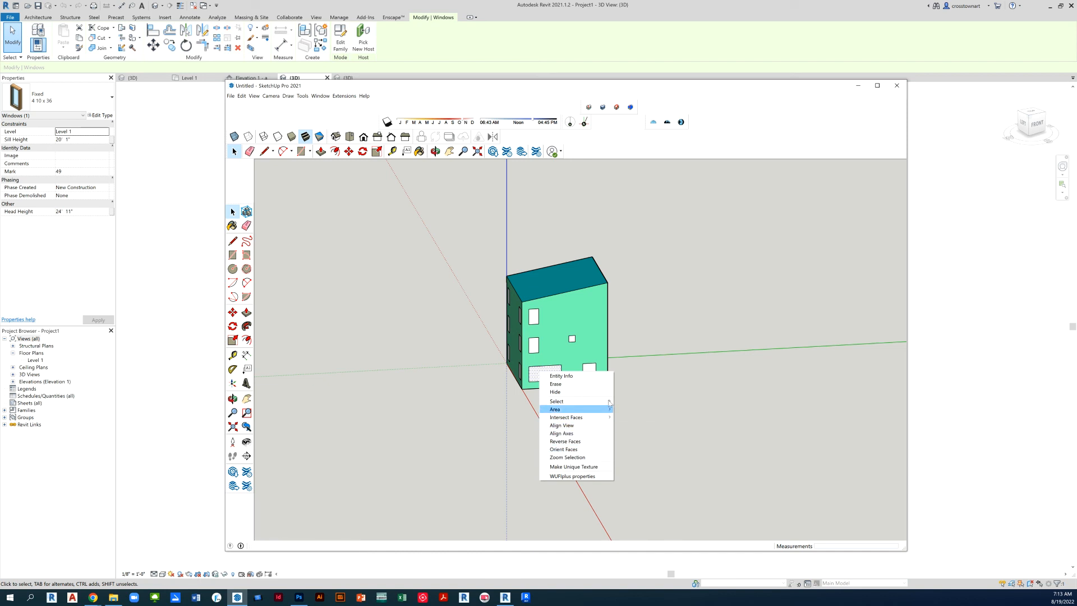
mouse_move(609, 402)
click(645, 433)
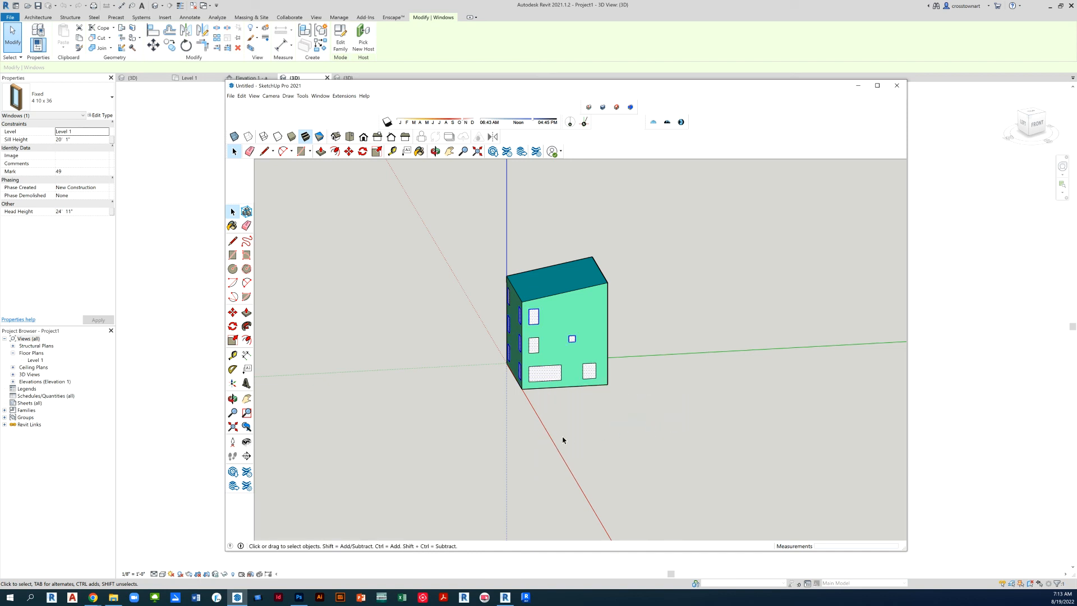
mouse_move(495, 425)
middle_down()
mouse_move(762, 414)
mouse_move(832, 396)
middle_up()
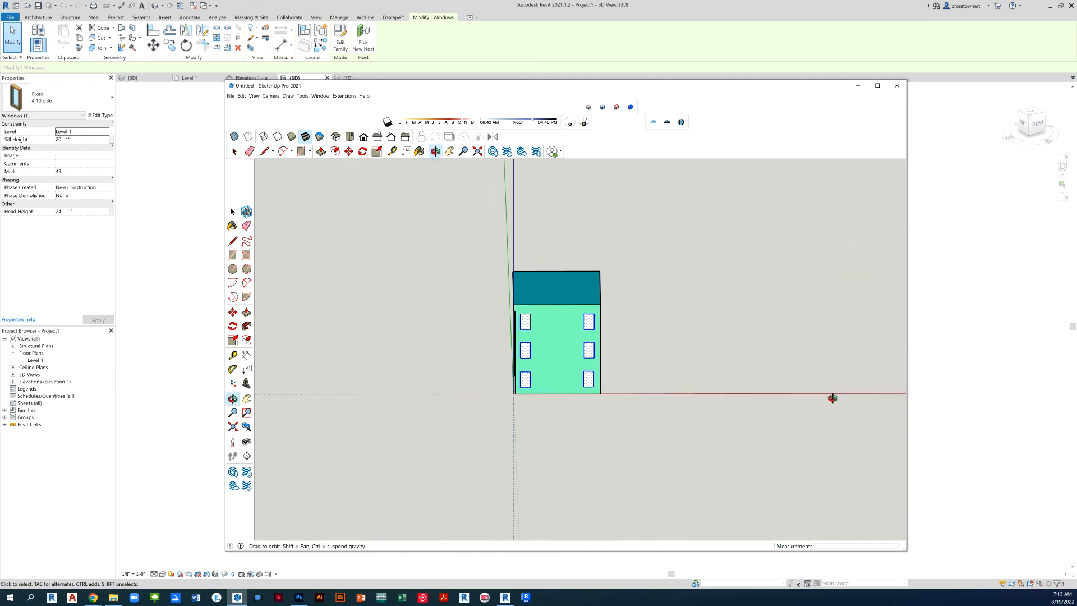
middle_drag(632, 436, 856, 423)
mouse_move(488, 439)
middle_down()
mouse_move(860, 432)
mouse_move(632, 465)
middle_up()
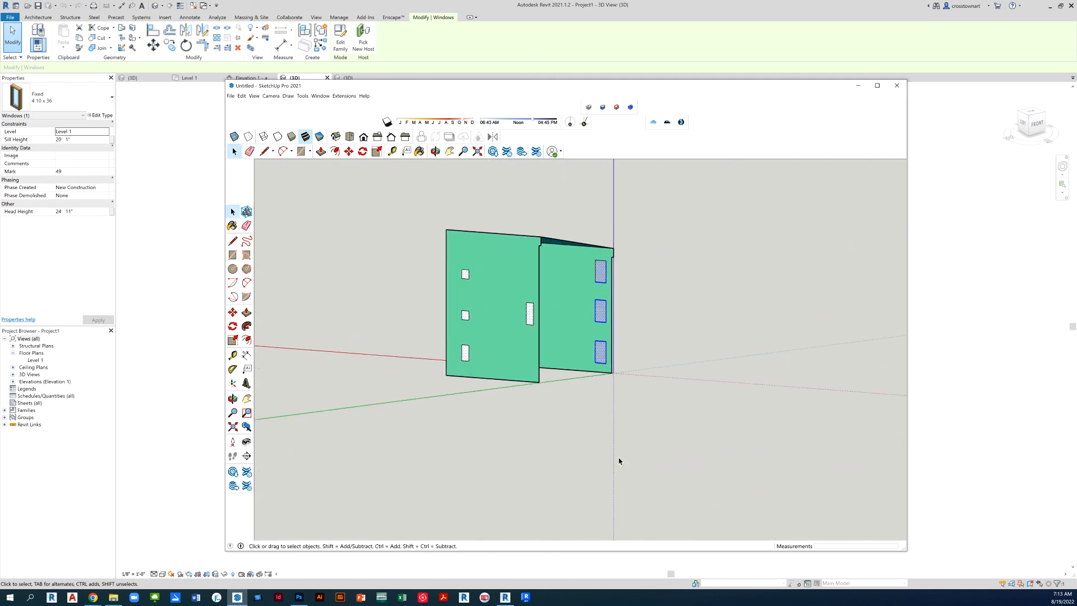
- Assign the selected window faces the WUFIplus type Transparent with Zone 1 as the inner side
right_click(531, 314)
click(587, 433)
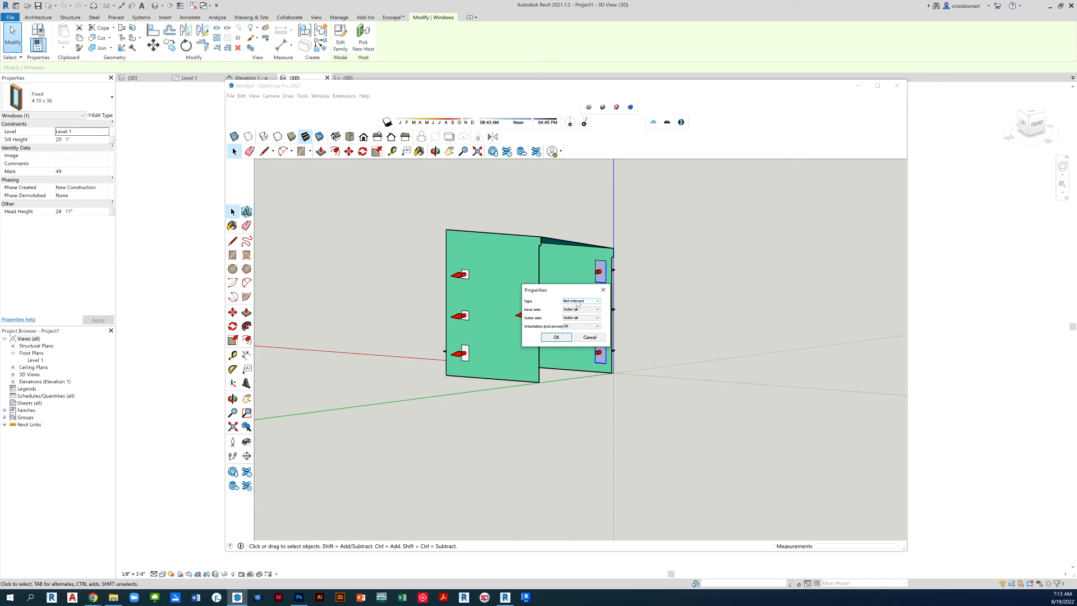
click(577, 301)
click(578, 315)
click(580, 309)
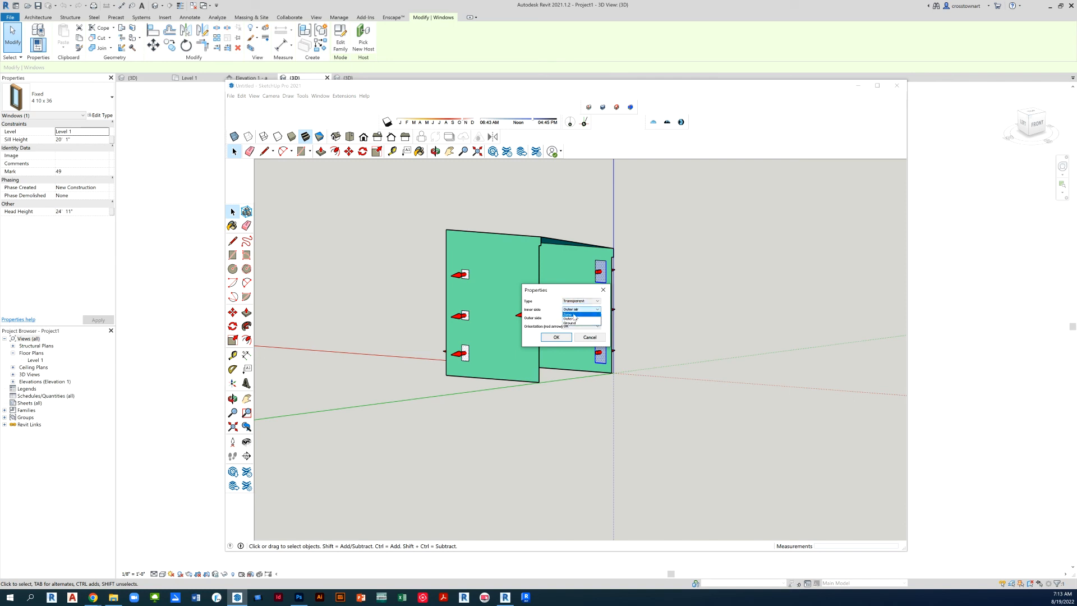
click(577, 320)
click(556, 336)
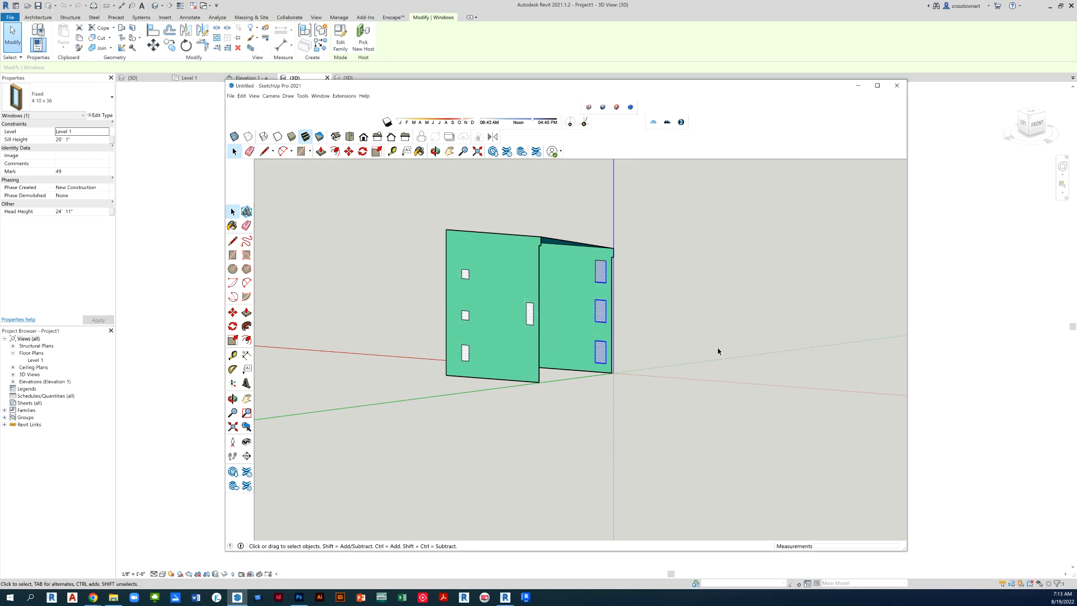
- Clear the window selection and start the WUFIplus geometry export of the shell
mouse_move(662, 401)
middle_down()
mouse_move(403, 452)
mouse_move(656, 377)
mouse_move(420, 416)
middle_up()
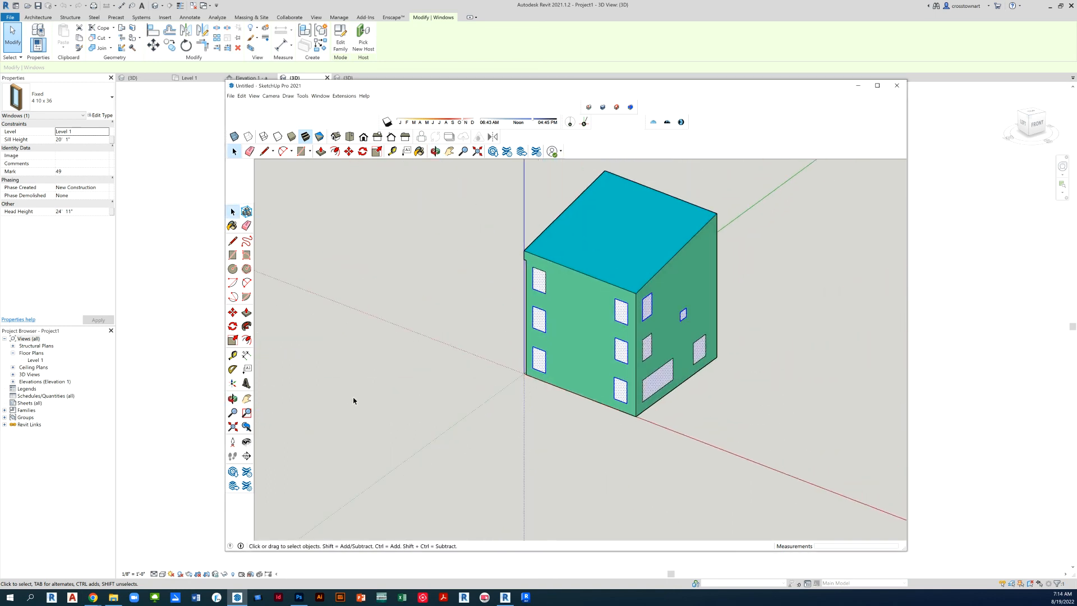
scroll(353, 401, down, 3)
scroll(625, 416, up, 2)
click(726, 441)
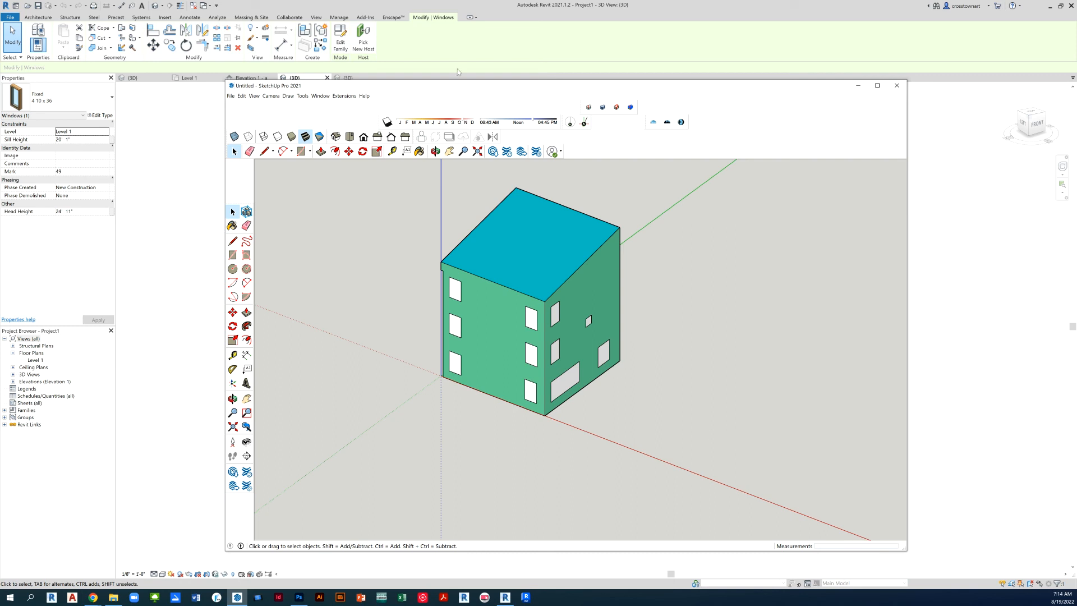
click(344, 96)
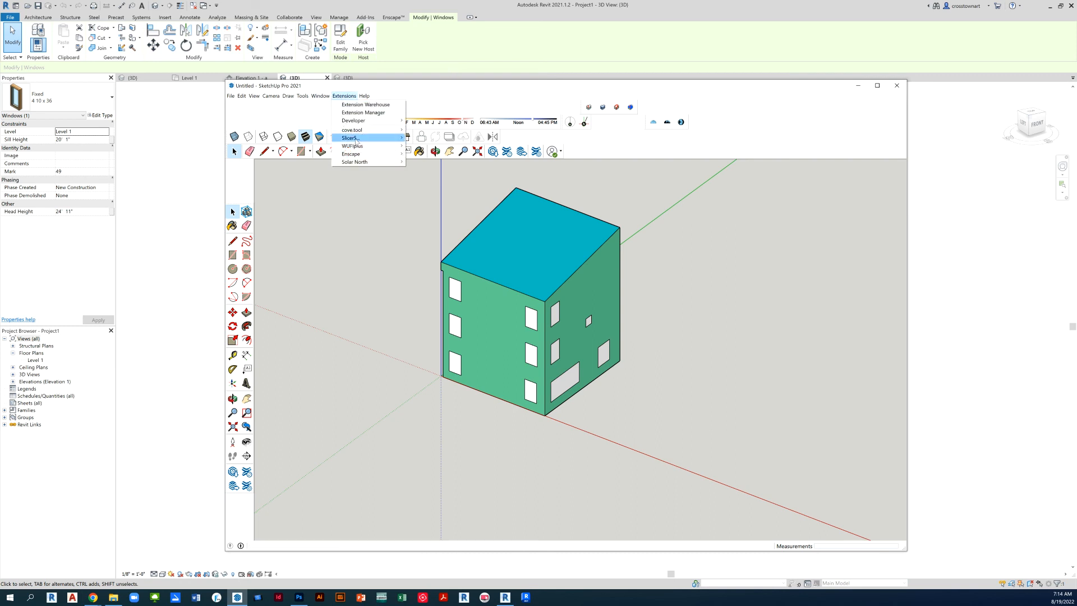
mouse_move(364, 145)
click(432, 154)
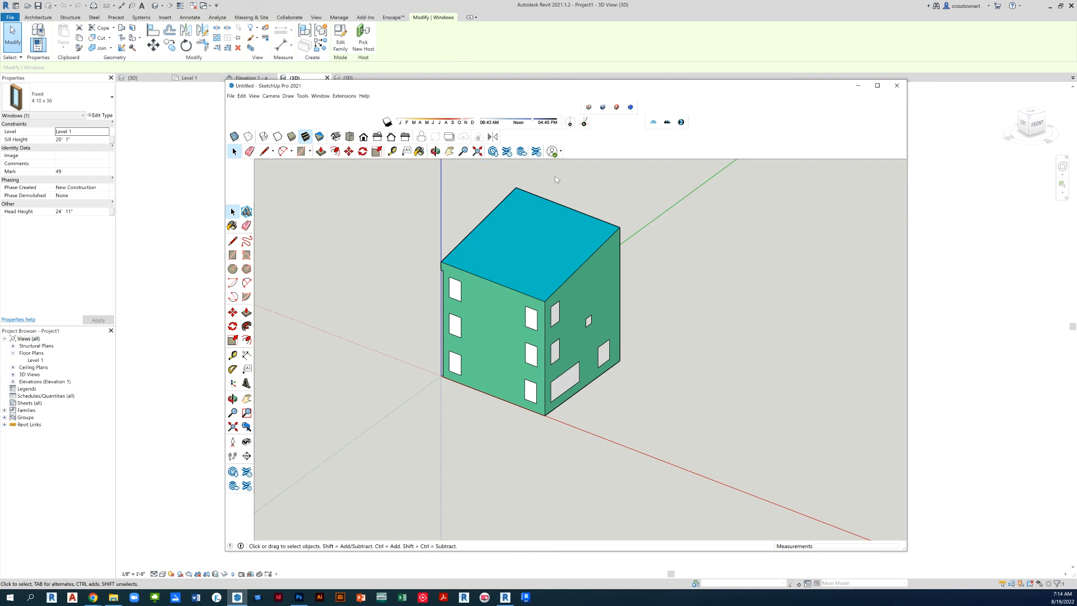